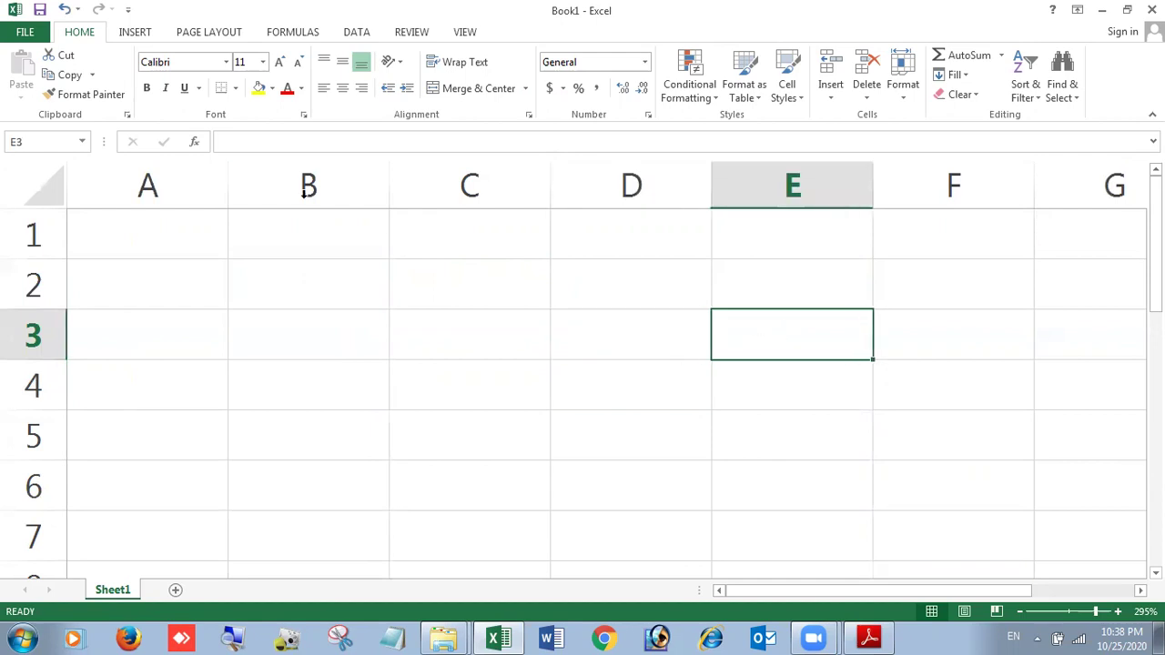
# - Select cells C3, A2 and C2 in turn and check each one's cell reference
pyautogui.click(505, 311)
pyautogui.click(19, 142)
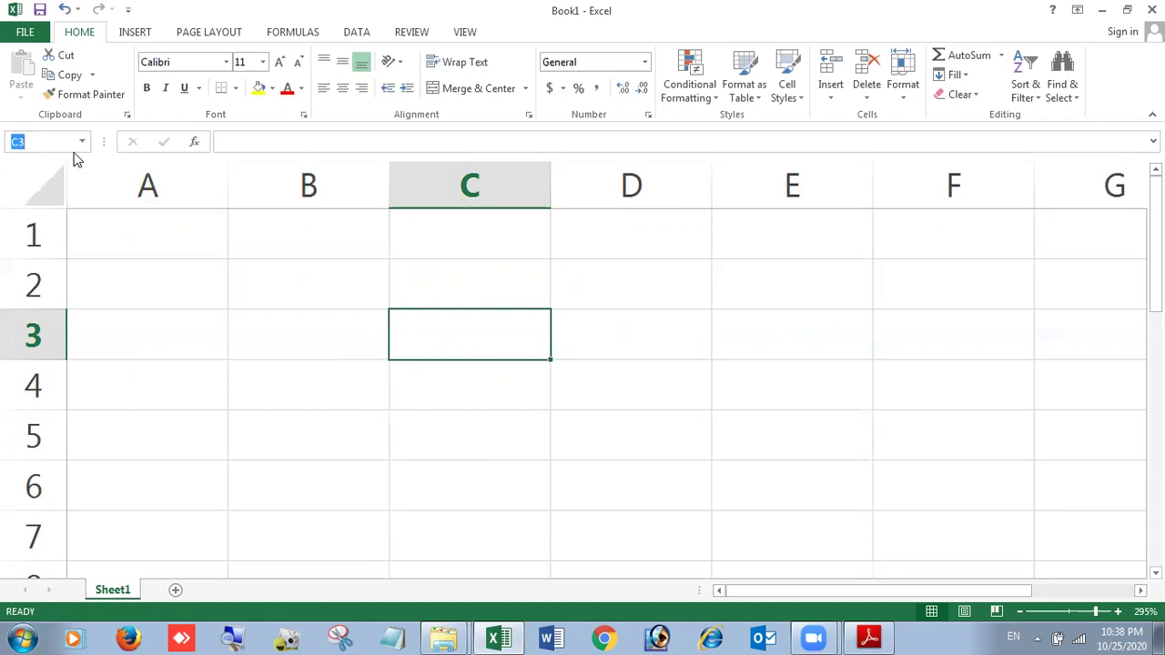
pyautogui.click(112, 269)
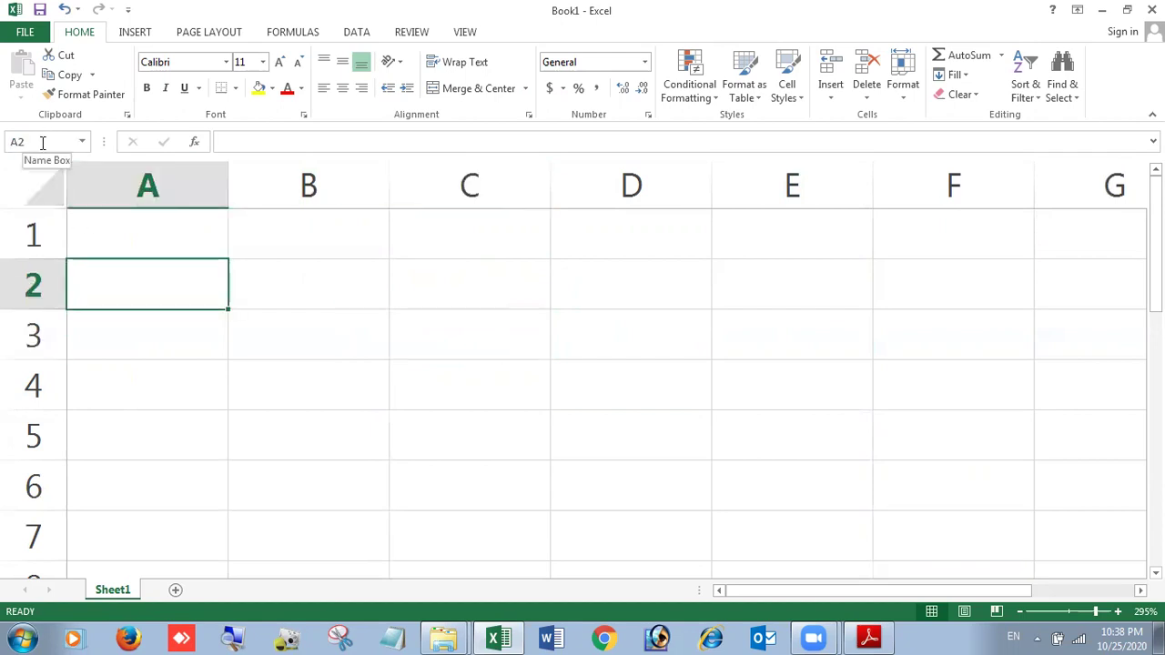
pyautogui.click(473, 297)
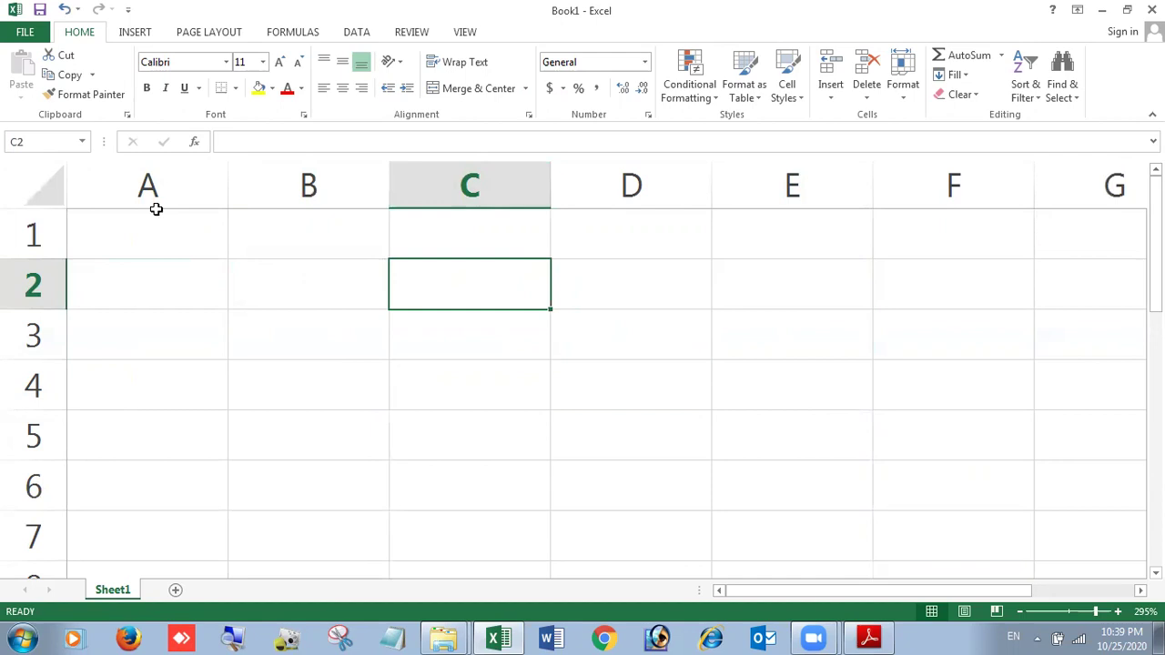
# - Jump straight to cell E3 by entering its cell reference
pyautogui.click(27, 137)
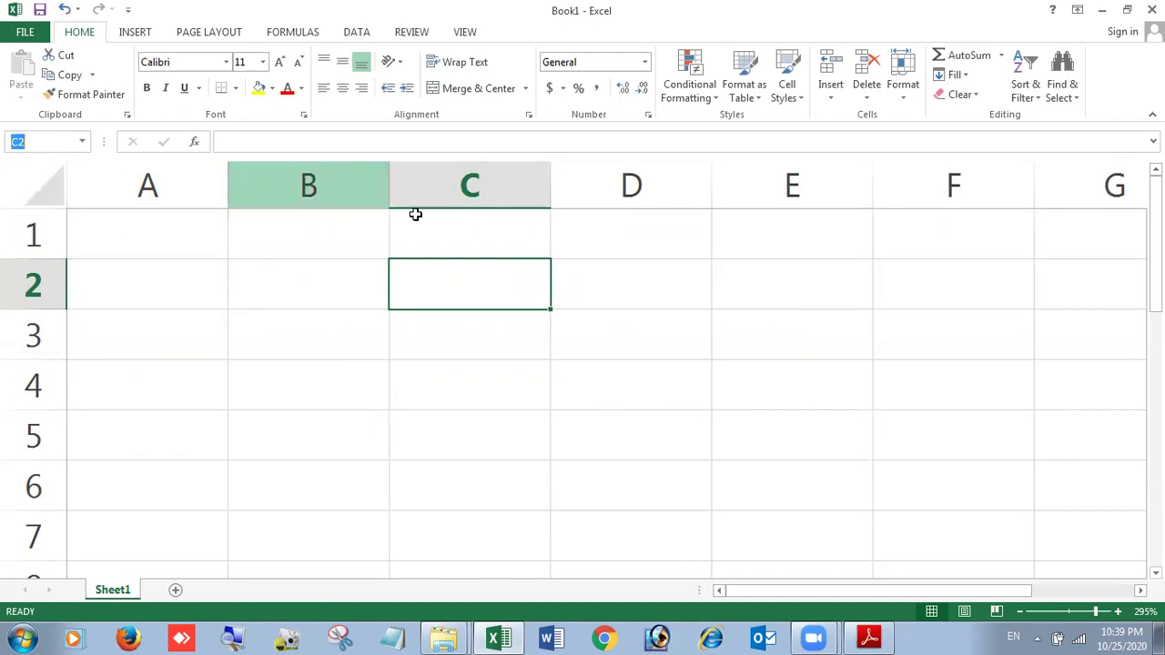
pyautogui.write('E3')
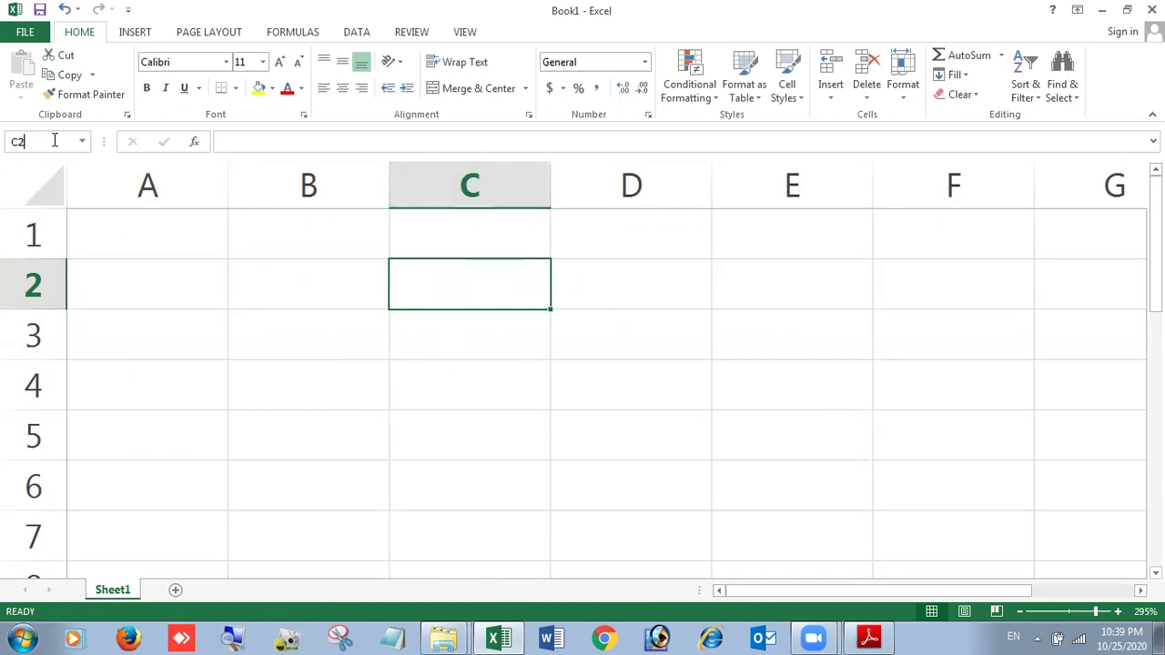
pyautogui.press('Return')
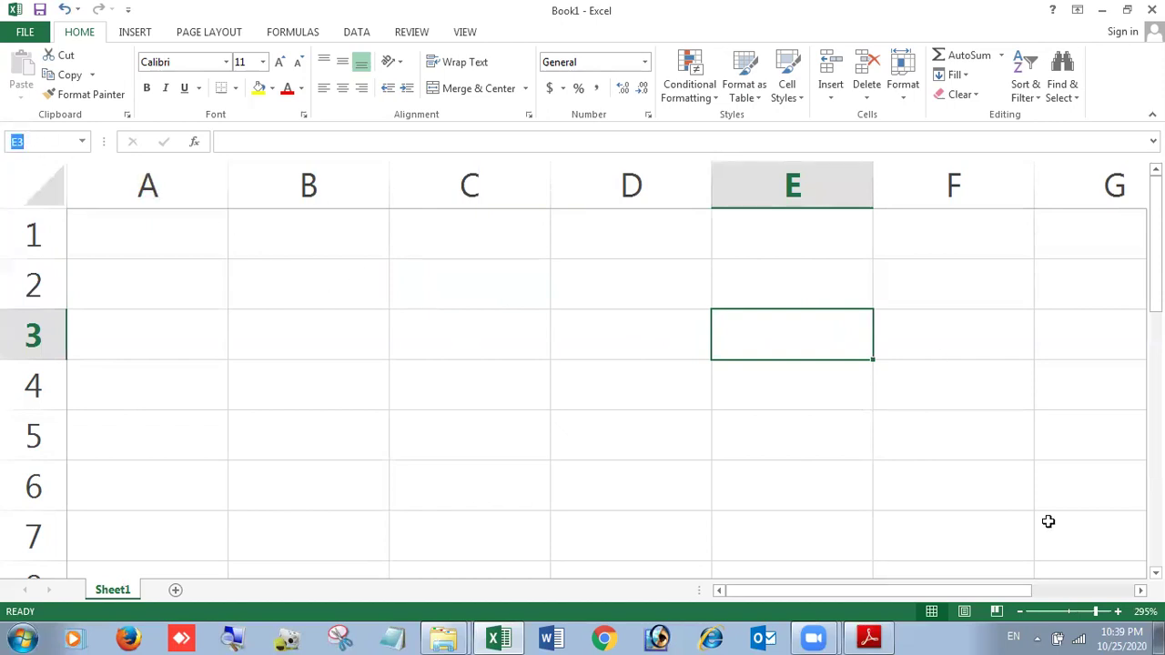
# - Check the cell references of F6 and G5, and finish on cell E4
pyautogui.click(1005, 506)
pyautogui.click(57, 139)
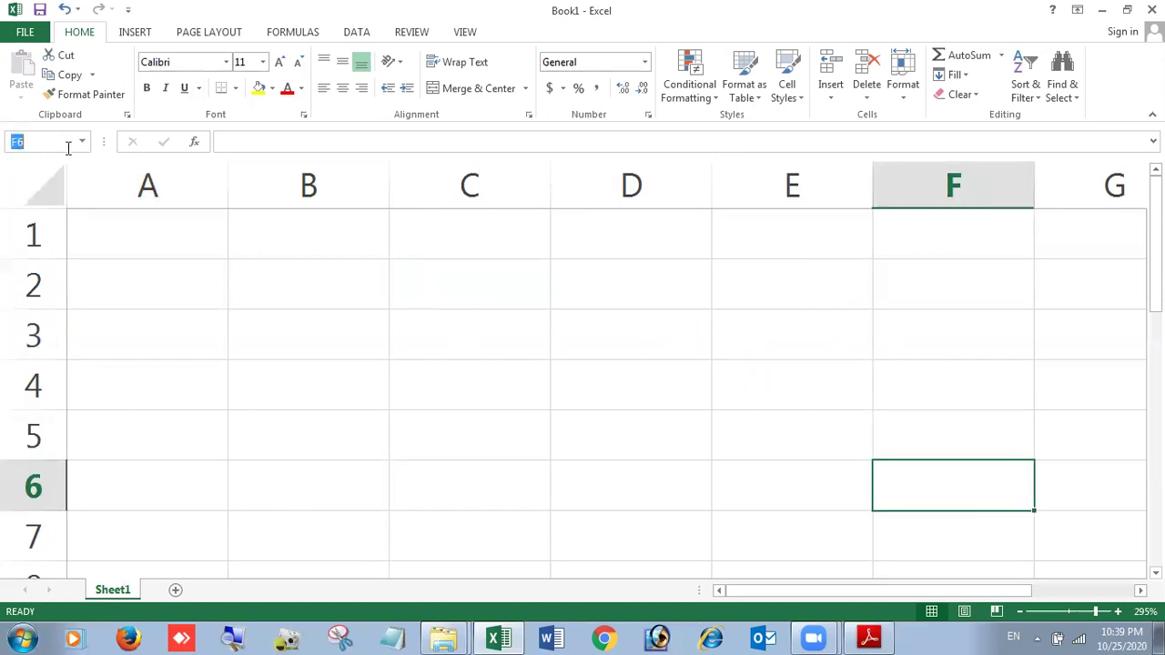
pyautogui.click(1094, 441)
pyautogui.click(27, 141)
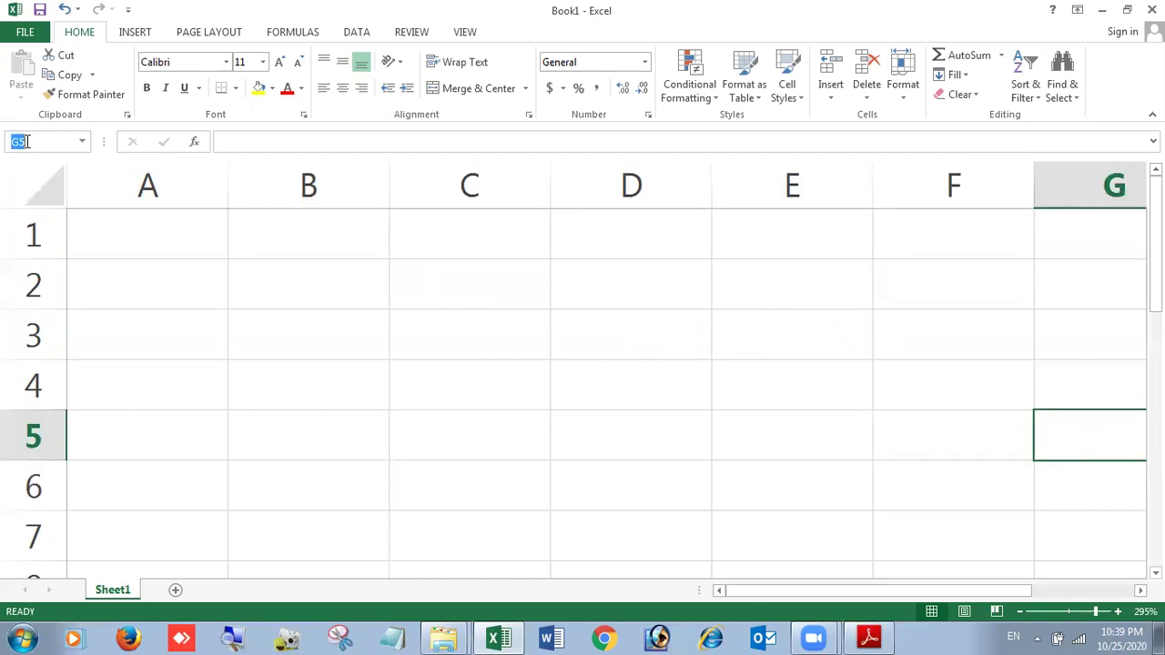
pyautogui.click(812, 390)
# - Select cell G54 far down the sheet and return to cell A1
pyautogui.scroll(-2, 820, 384)
pyautogui.scroll(-15, 821, 383)
pyautogui.click(1079, 501)
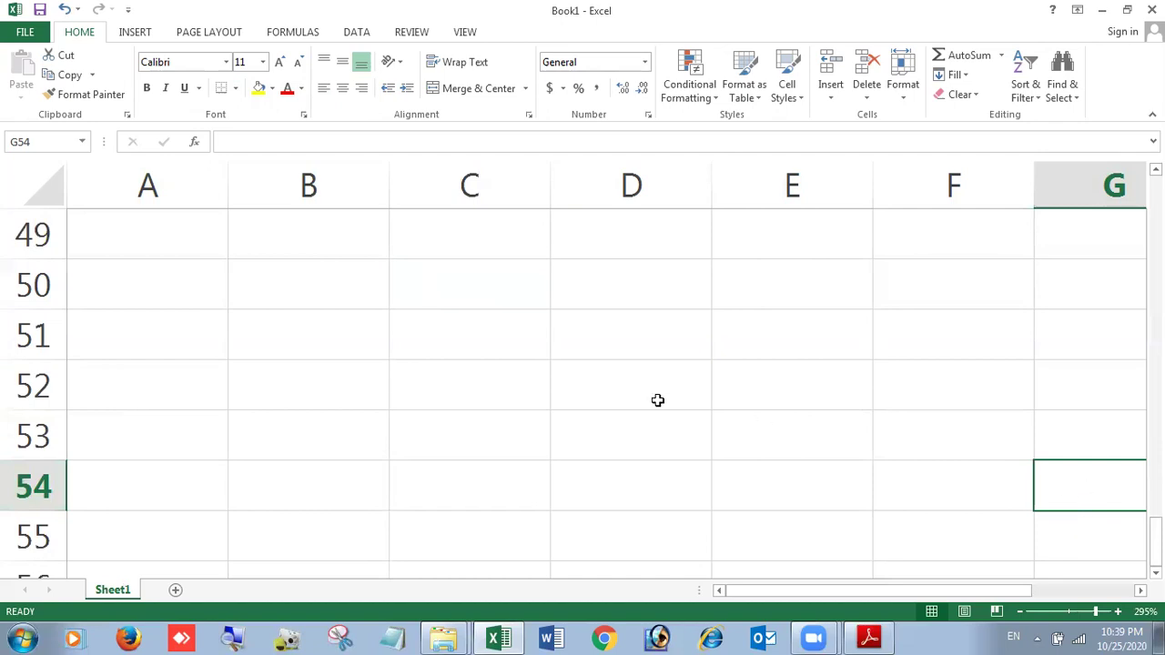
pyautogui.scroll(16, 395, 265)
pyautogui.click(185, 218)
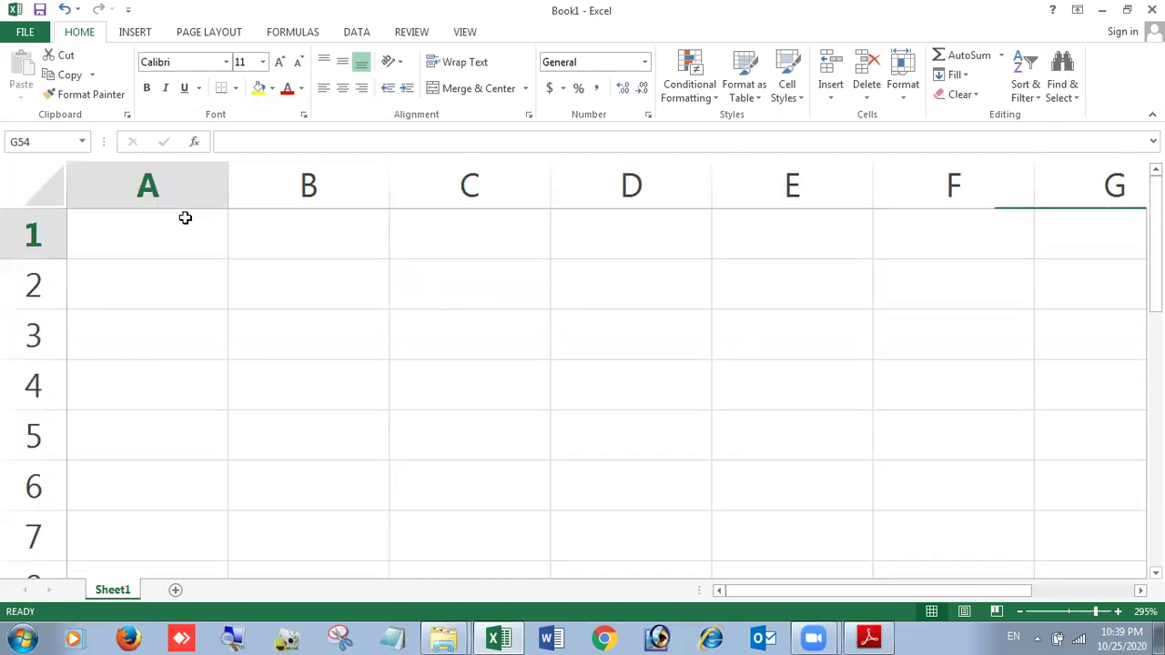
# - Enter the labels A, B and C in cells B2 to B4
pyautogui.click(327, 317)
pyautogui.click(354, 294)
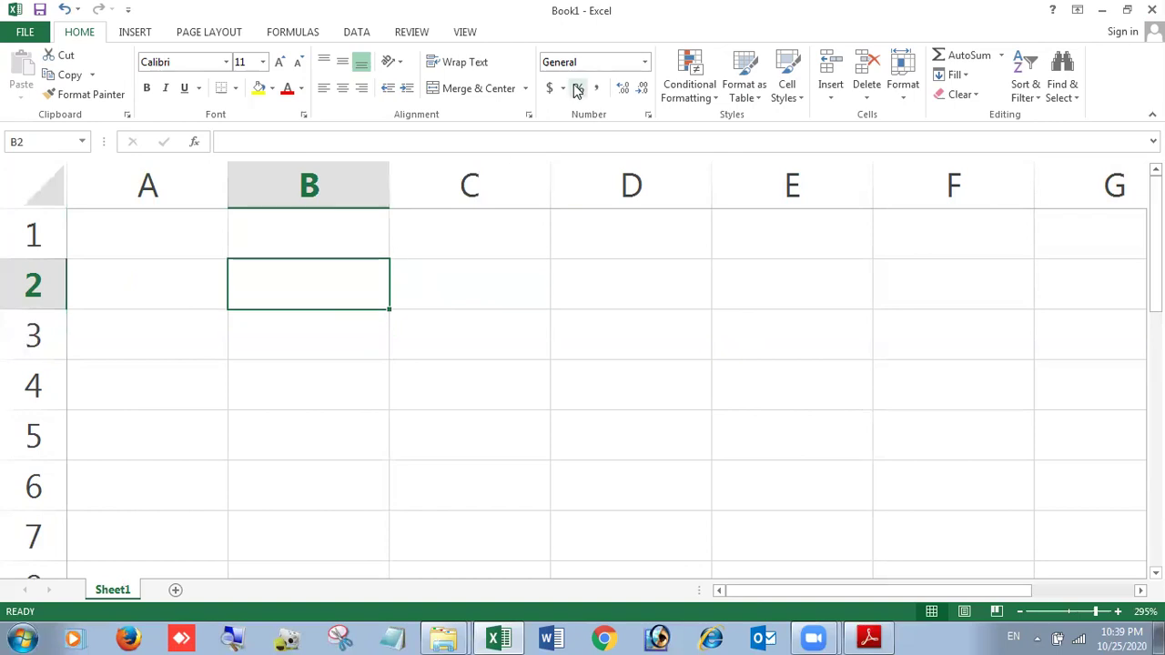
pyautogui.write('A')
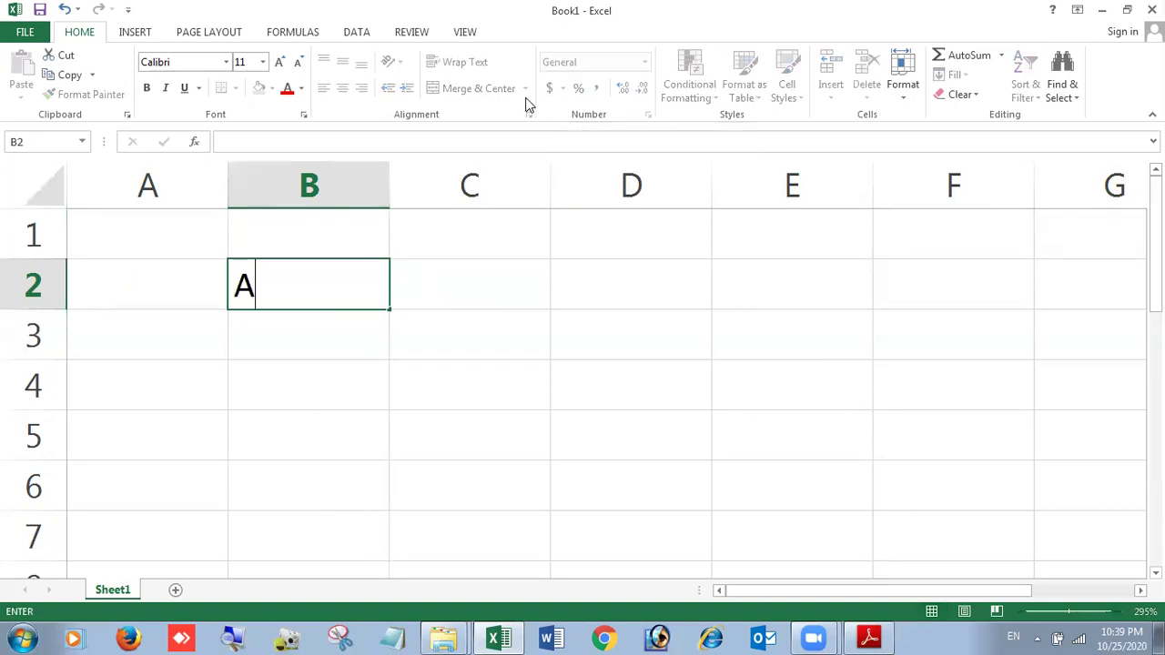
pyautogui.press('Return')
pyautogui.write('B')
pyautogui.press('Return')
pyautogui.write('C')
pyautogui.press('Up')
# - Enter the values 45, 54 and 56 in cells C2 to C4
pyautogui.press('Up')
pyautogui.press('Right')
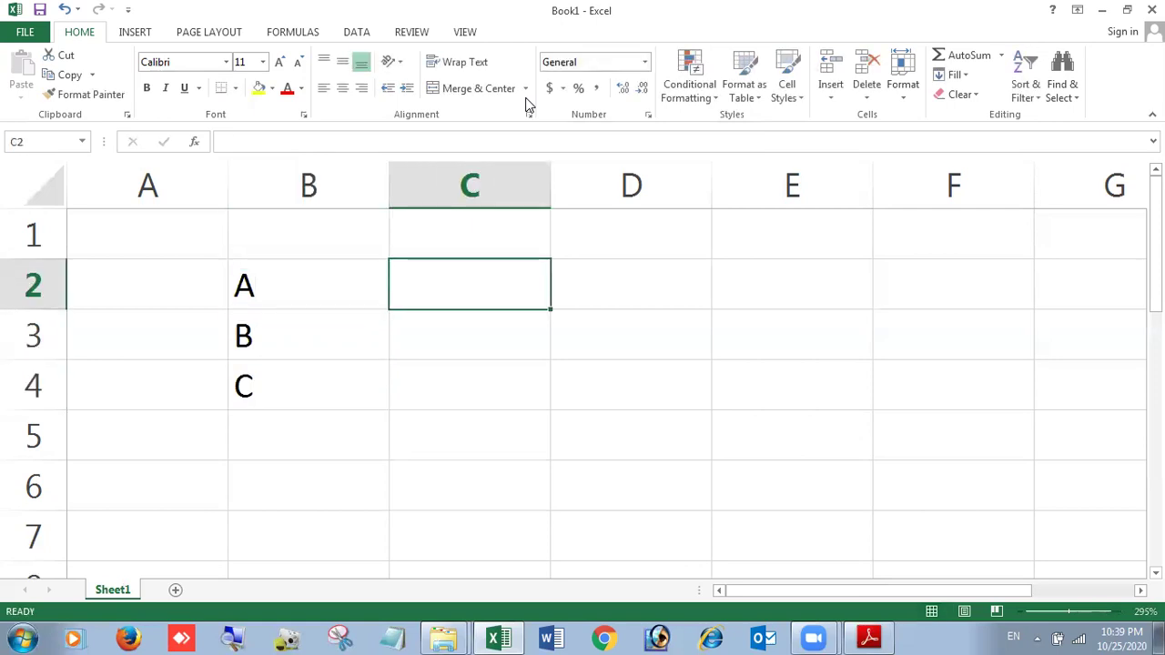
pyautogui.write('45')
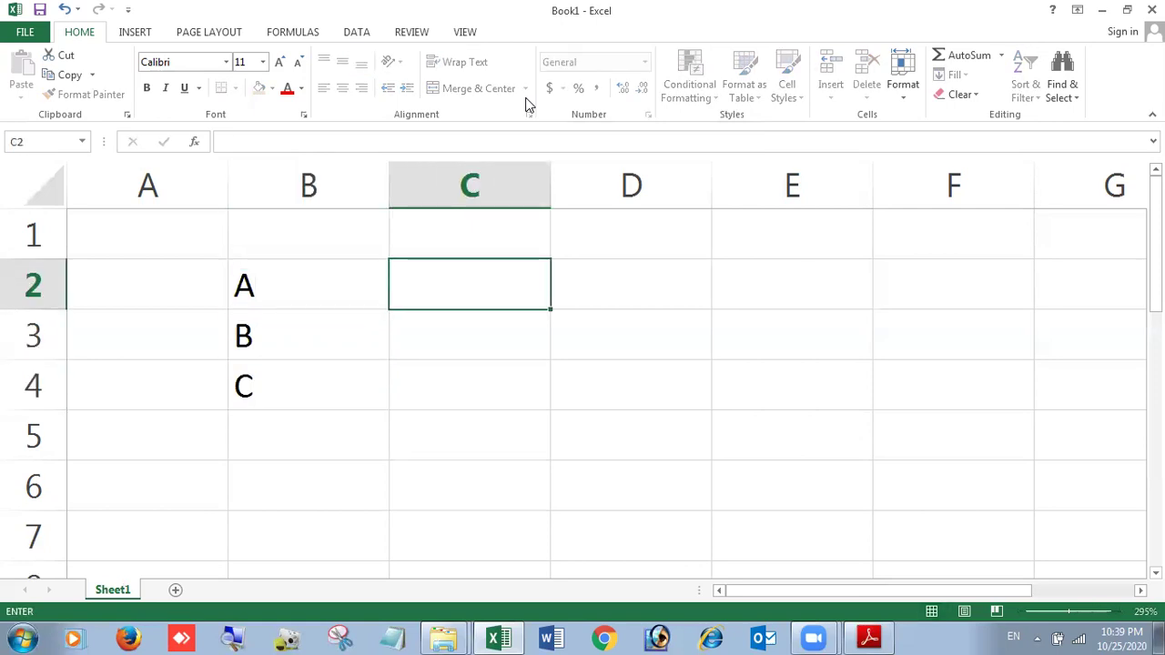
pyautogui.press('Return')
pyautogui.write('54')
pyautogui.press('Return')
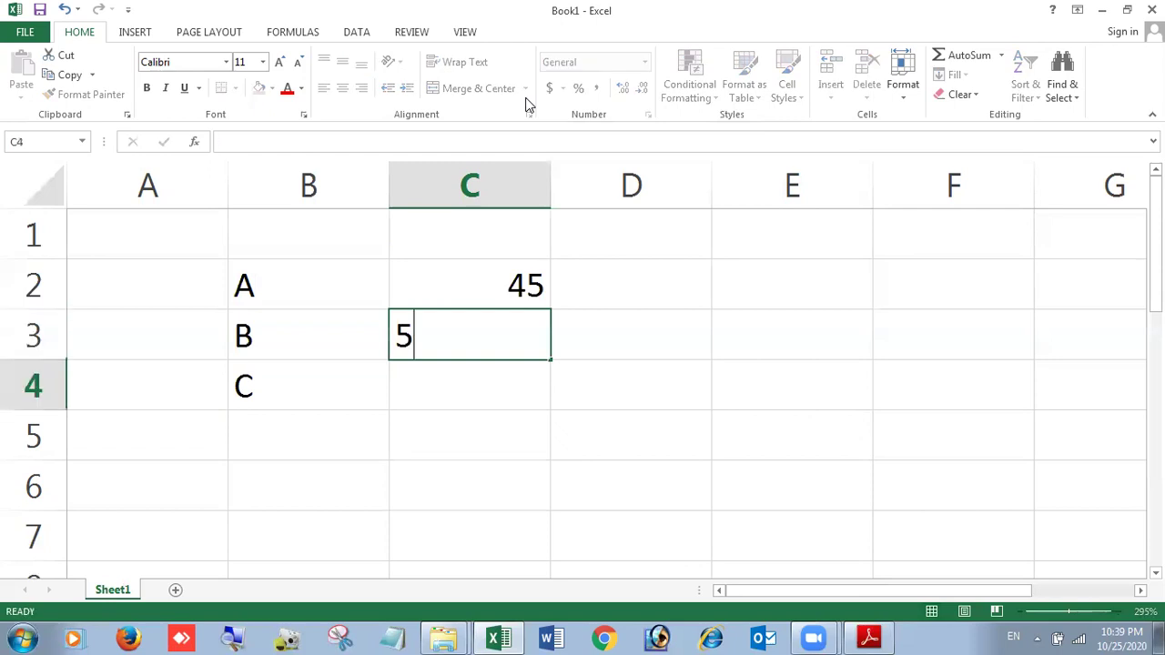
pyautogui.write('56')
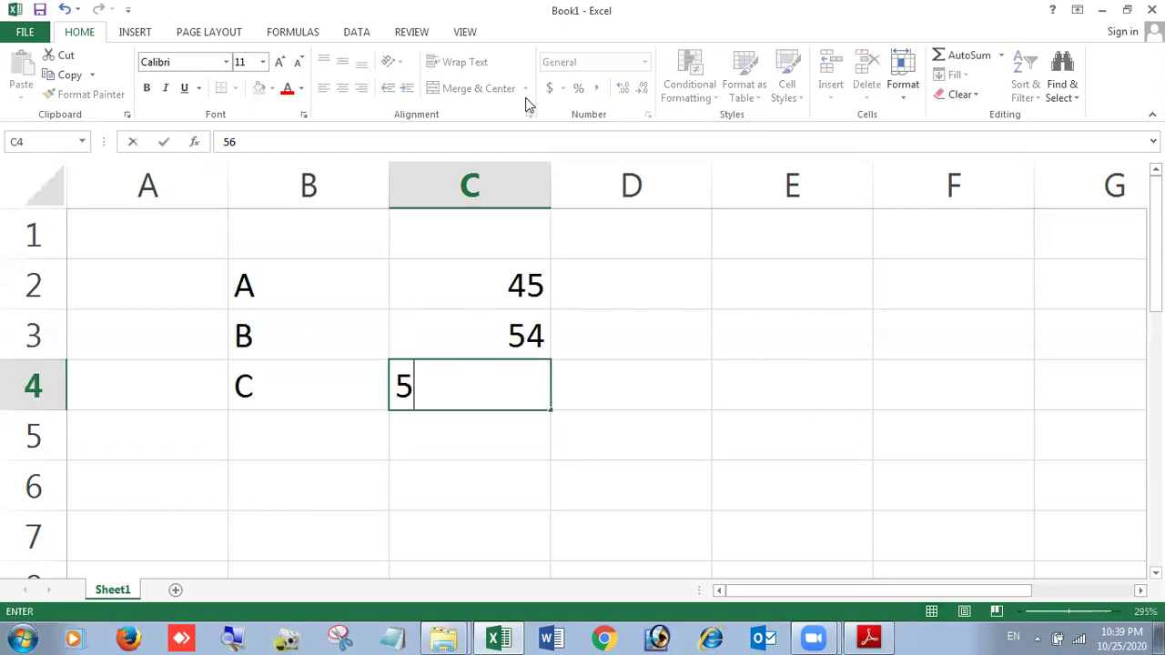
pyautogui.press('Up')
# - Enter the values 56, 57 and 58 in cells D2 to D4
pyautogui.press('Up')
pyautogui.press('Right')
pyautogui.write('56')
pyautogui.press('Return')
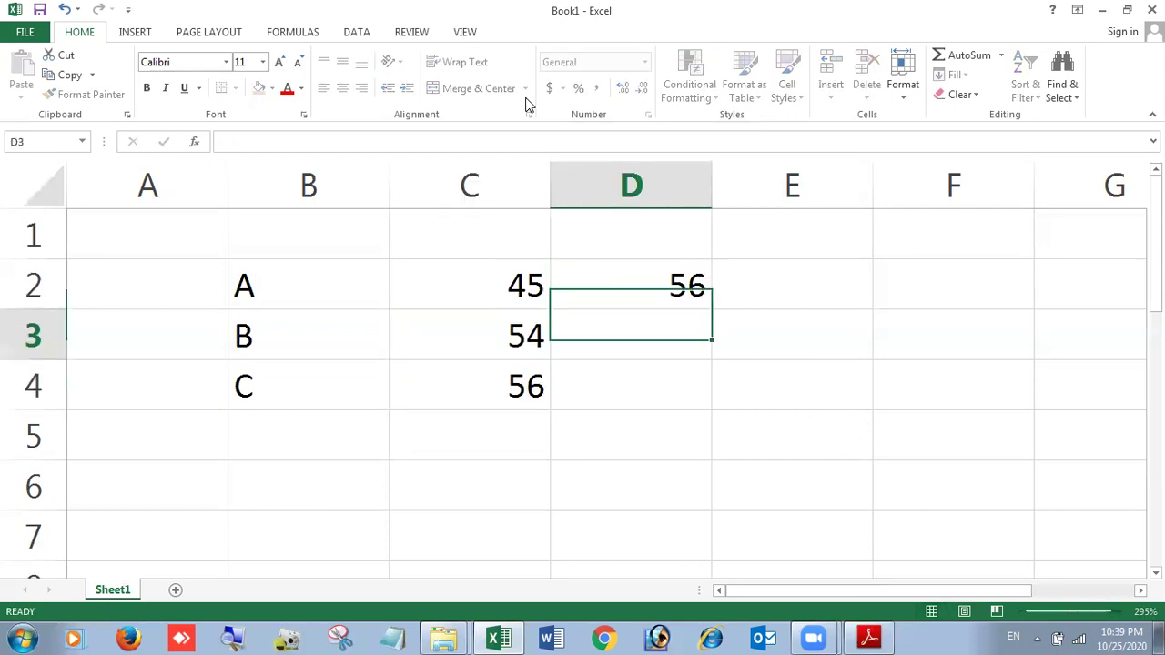
pyautogui.write('57')
pyautogui.press('Return')
pyautogui.write('58')
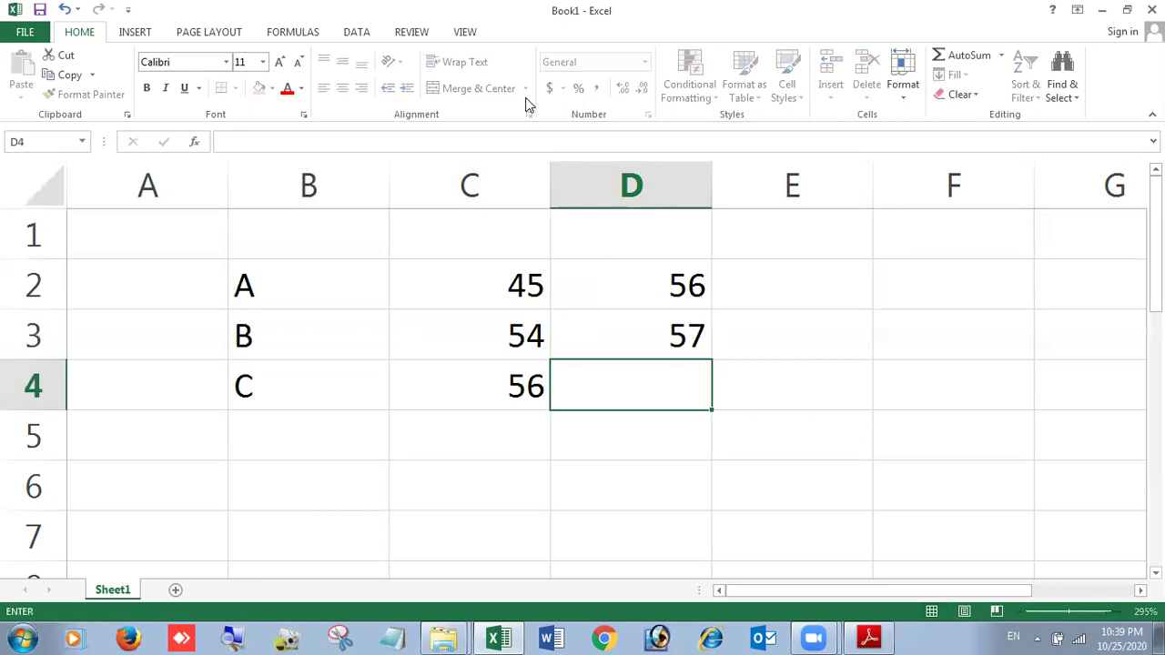
pyautogui.press('Return')
# - Add the two values of row A in cell E2 with the formula =C2+D2
pyautogui.press('Up')
pyautogui.press('Up')
pyautogui.press('Up')
pyautogui.press('Right')
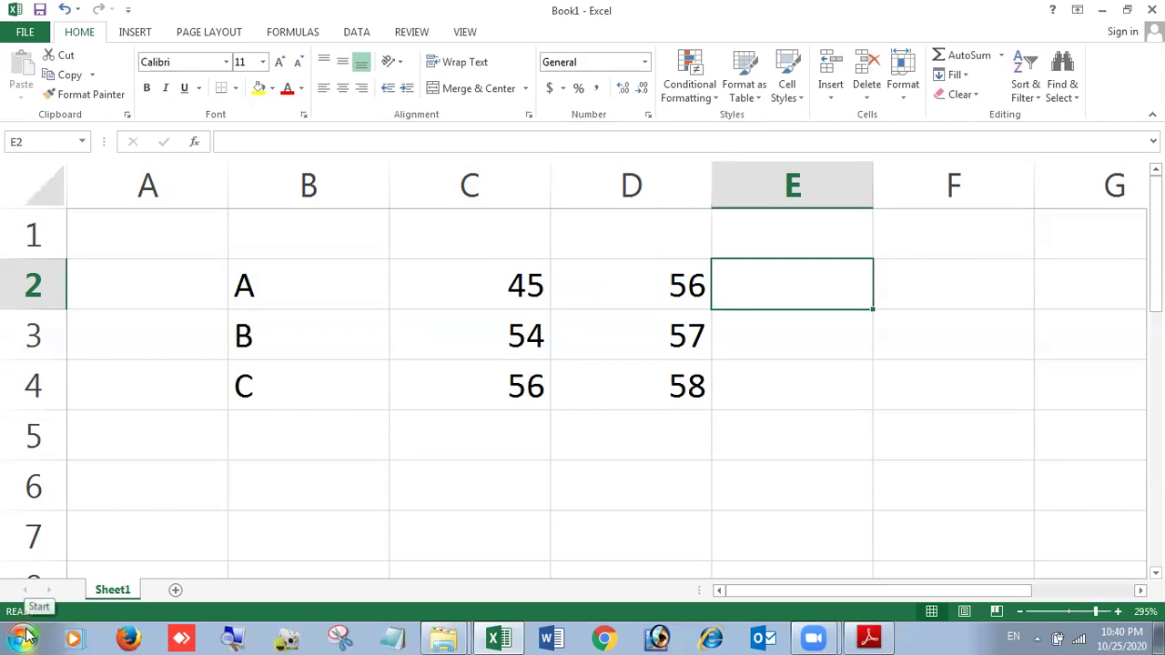
pyautogui.write('=')
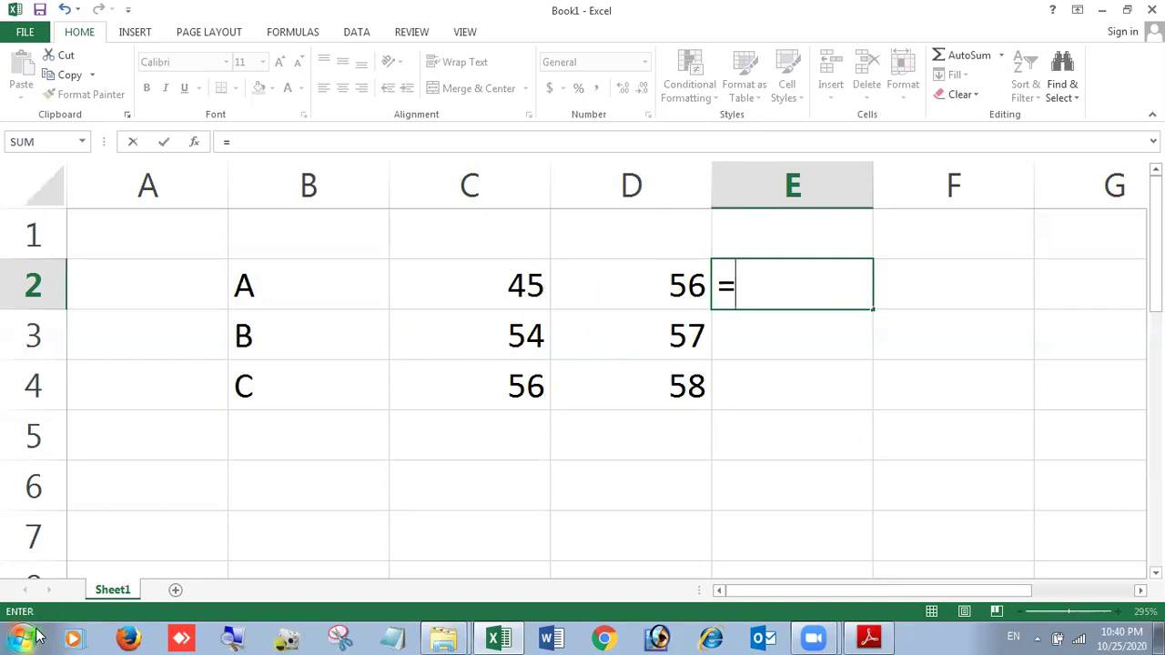
pyautogui.click(512, 279)
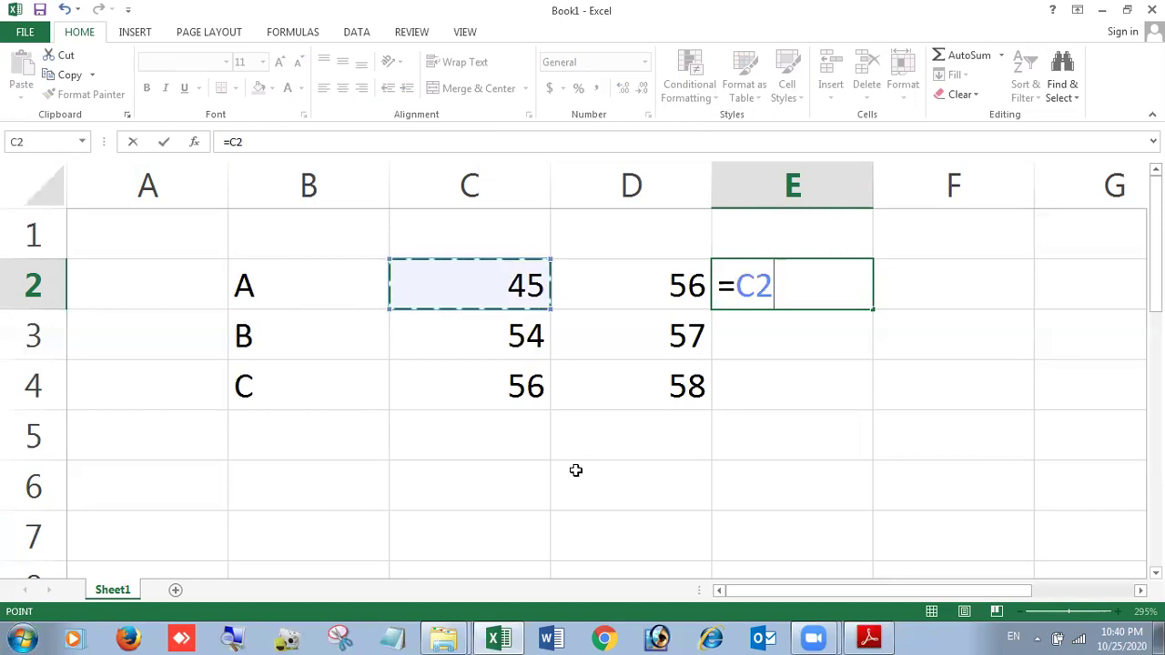
pyautogui.write('+')
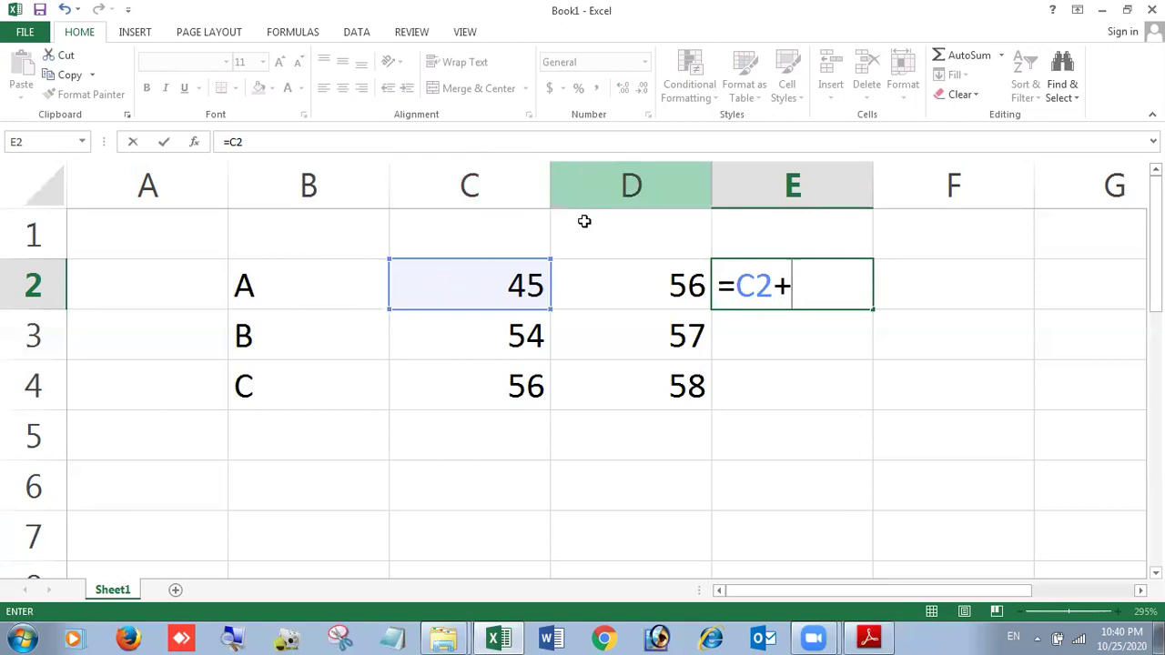
pyautogui.click(629, 263)
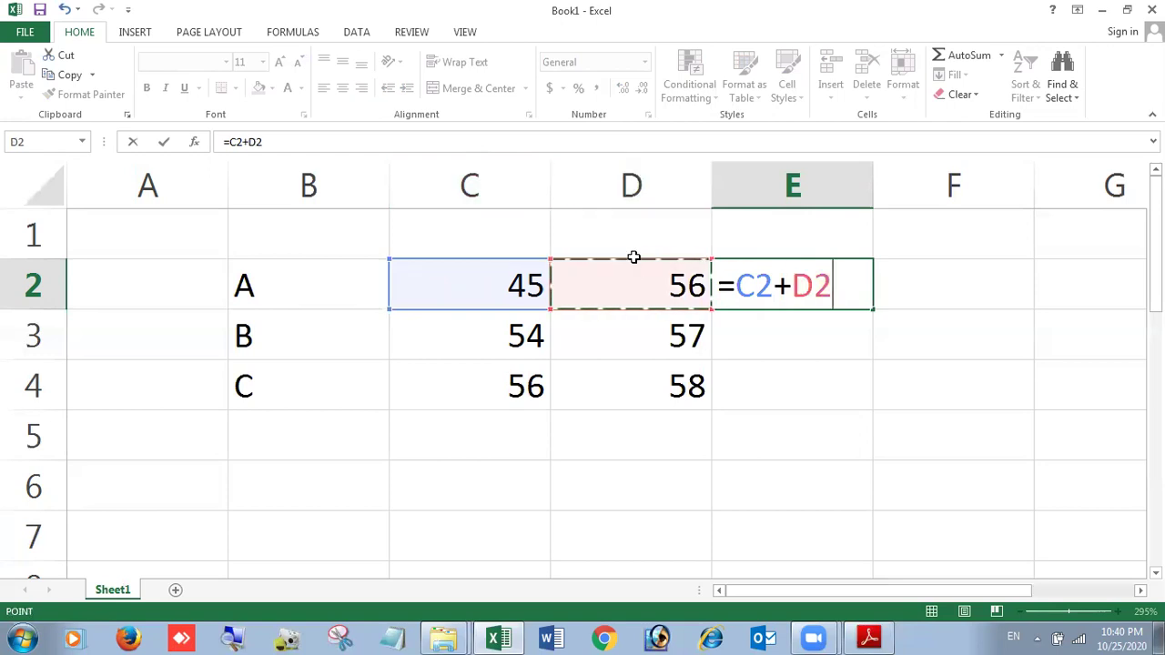
pyautogui.press('Return')
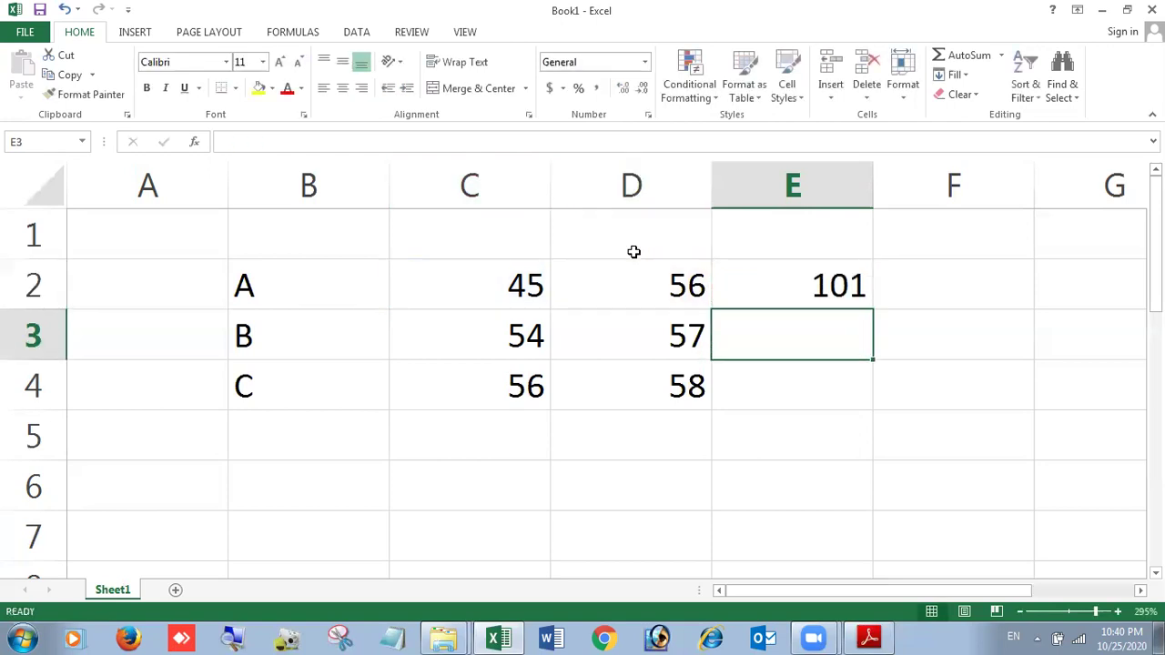
# - Open the formula in cell E2 for editing and highlight it to examine its cell references
pyautogui.click(809, 273)
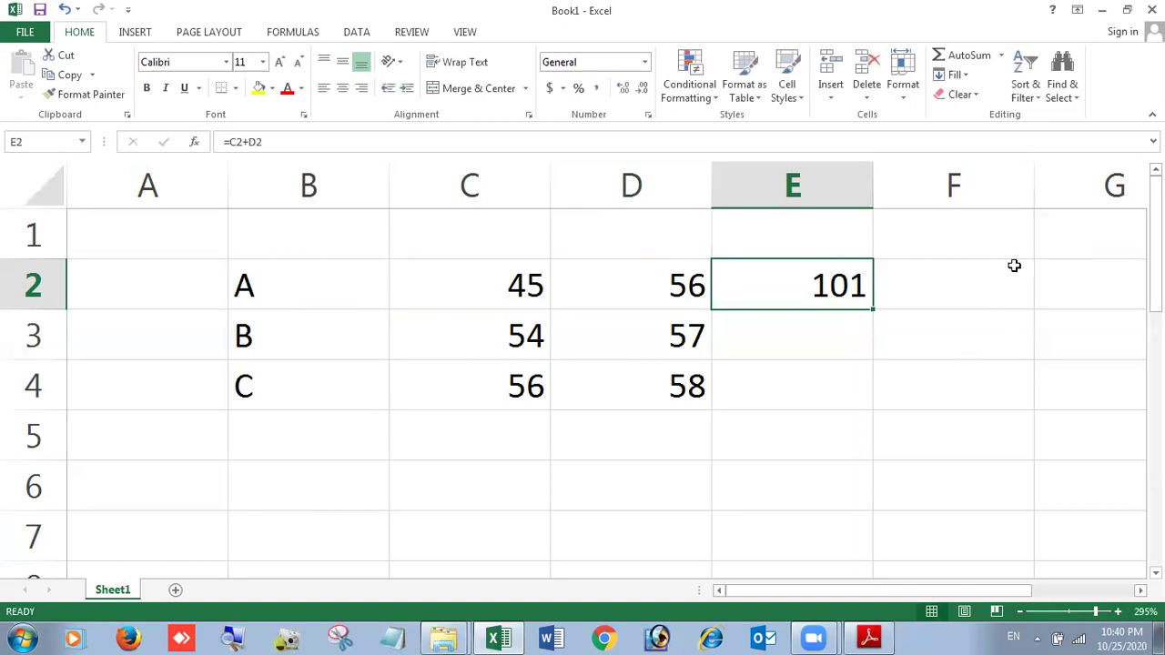
pyautogui.click(286, 145)
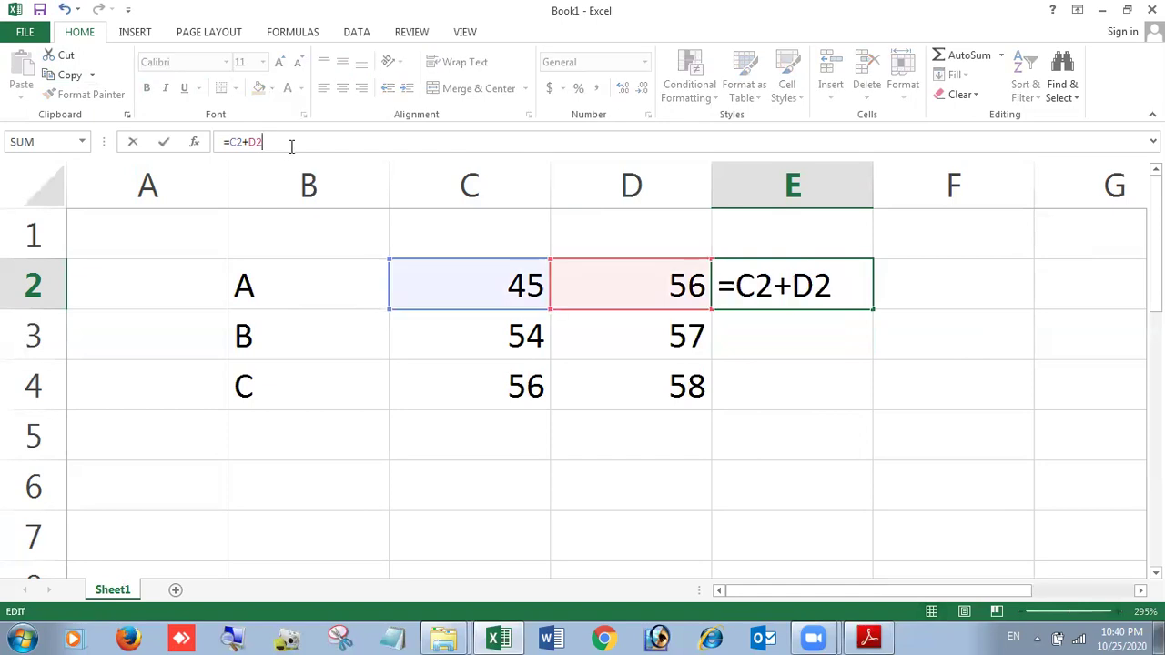
pyautogui.tripleClick(213, 151)
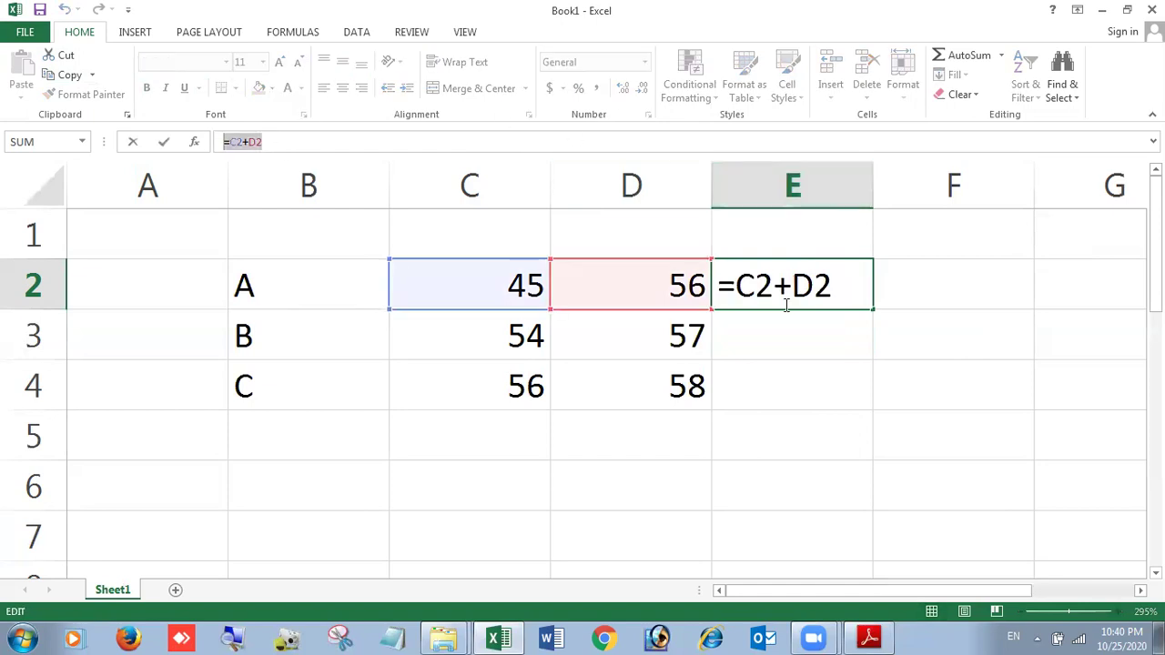
pyautogui.click(925, 342)
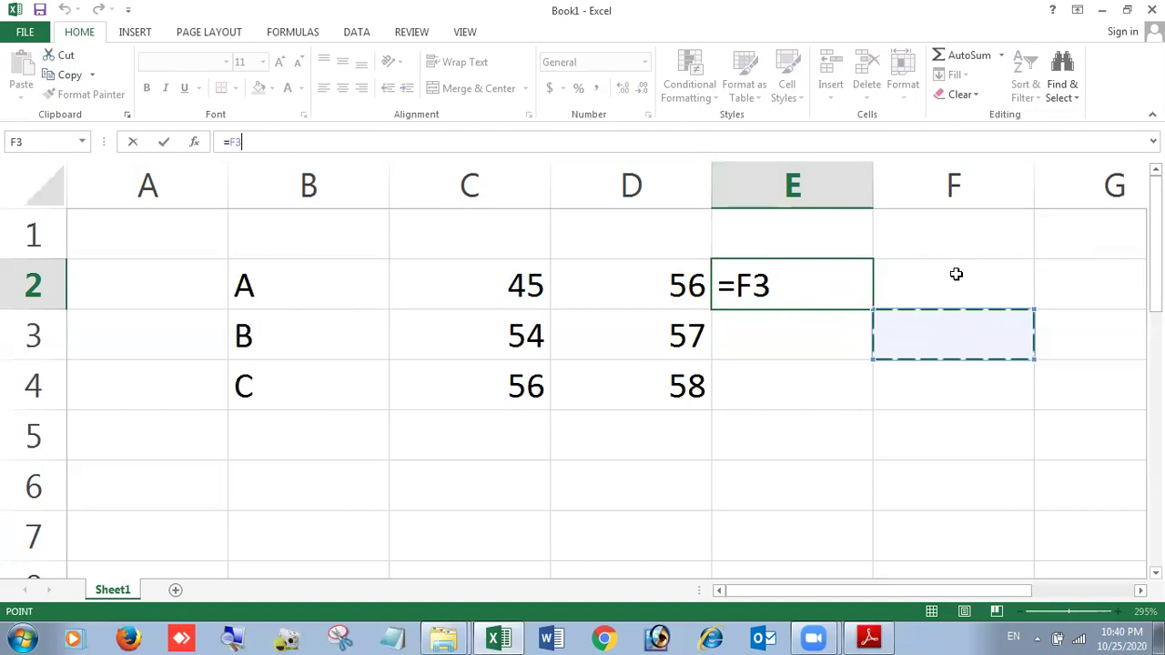
pyautogui.press('BackSpace')
pyautogui.press('BackSpace')
pyautogui.press('BackSpace')
pyautogui.click(804, 318)
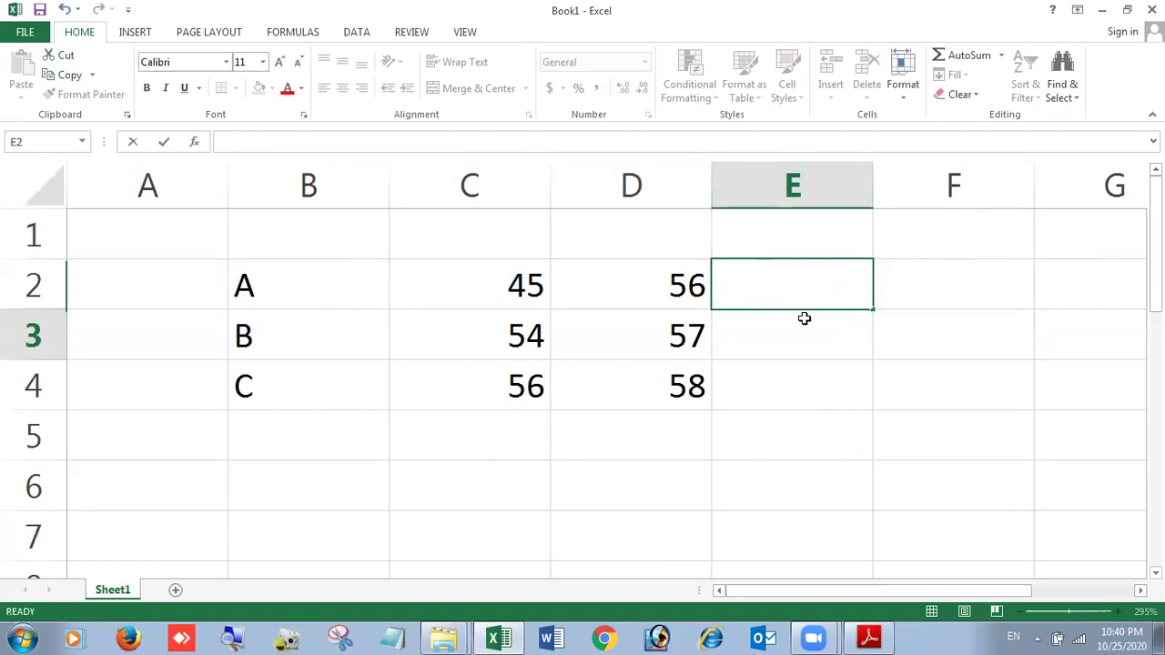
pyautogui.click(795, 279)
pyautogui.hotkey('ctrl', 'z')
# - Compare cell E2 with the neighbouring cells F2 and E3, checking the formula behind E2's value
pyautogui.click(971, 261)
pyautogui.click(810, 282)
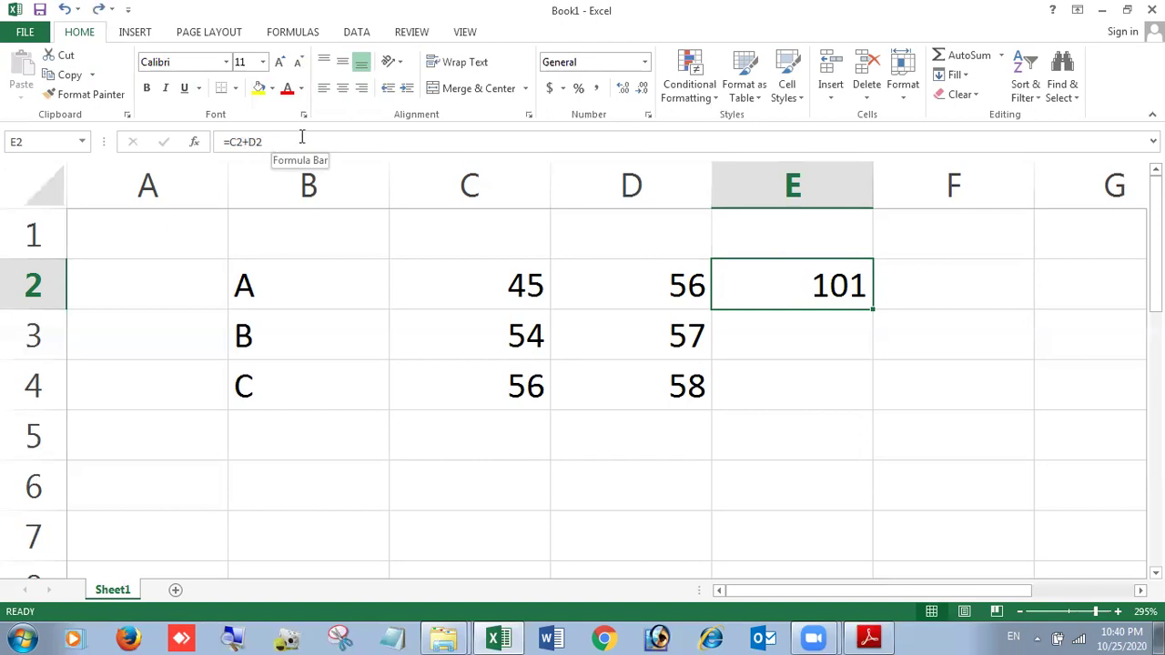
pyautogui.click(936, 289)
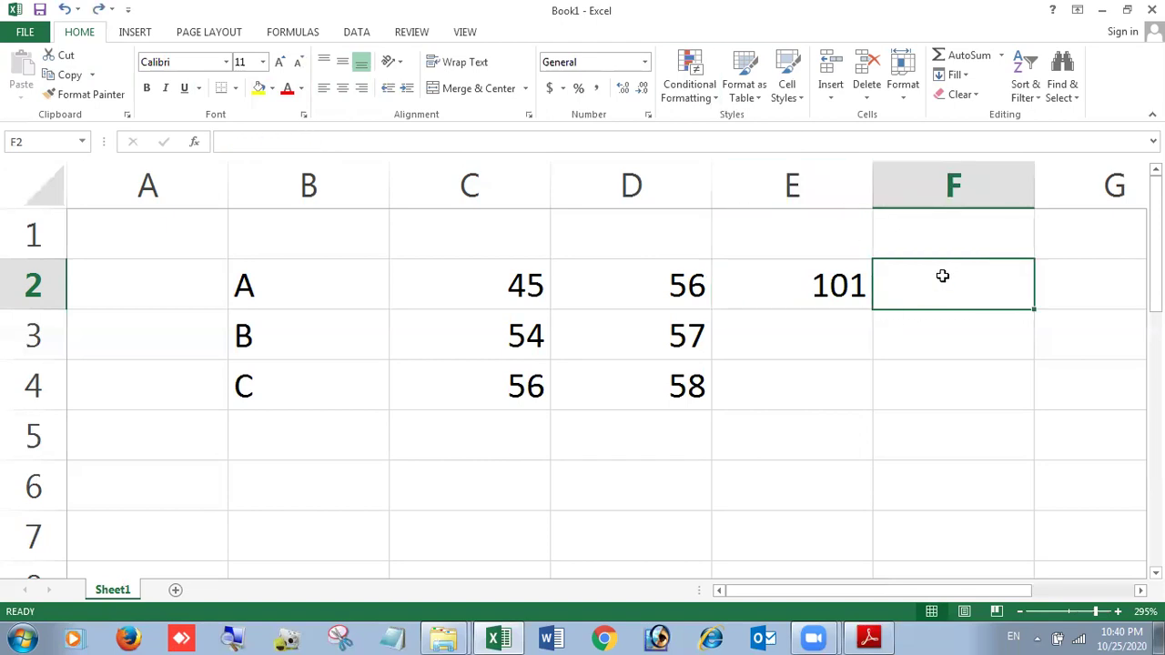
pyautogui.click(825, 284)
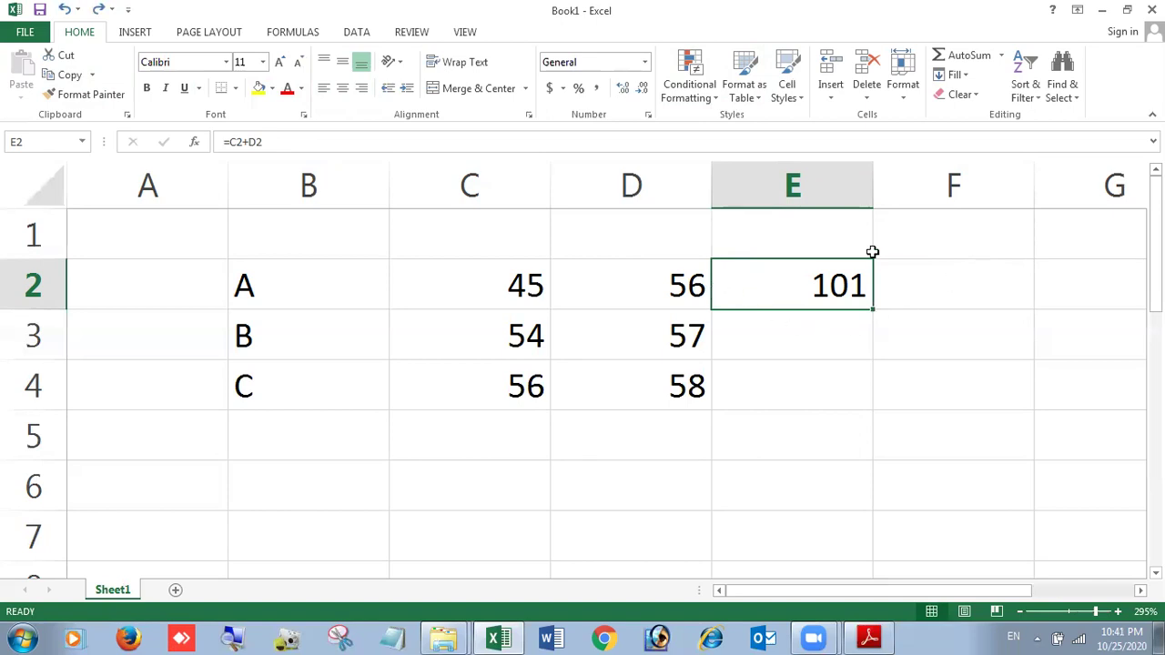
pyautogui.click(832, 332)
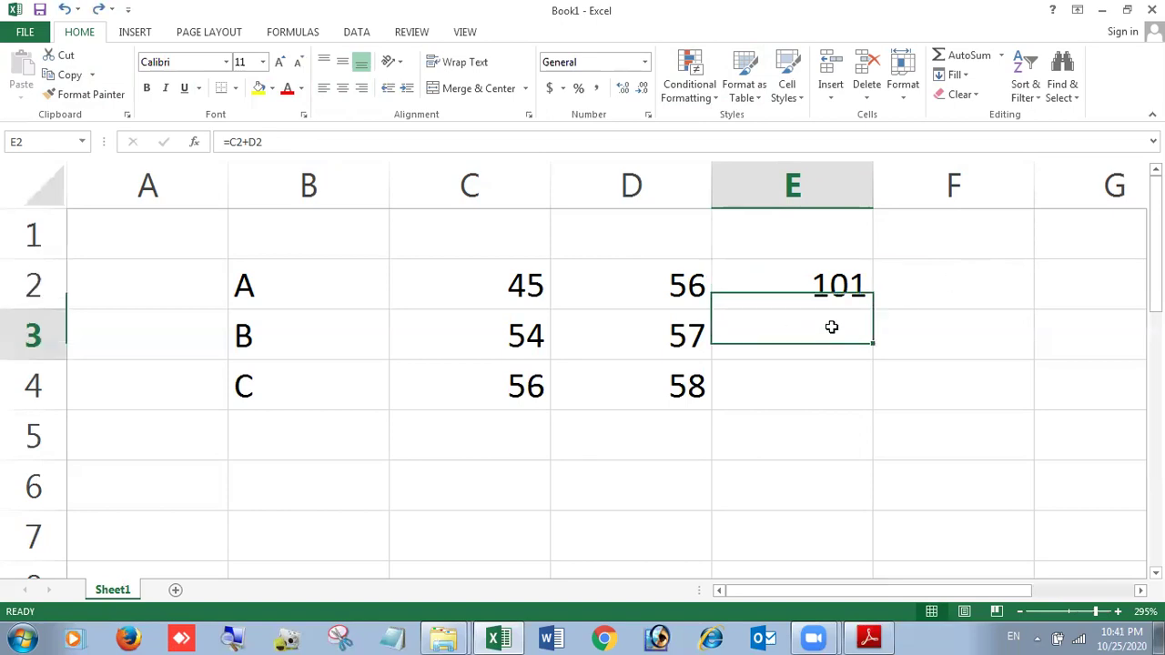
# - Fill the addition formula from E2 down to E4 for rows B and C
pyautogui.click(840, 278)
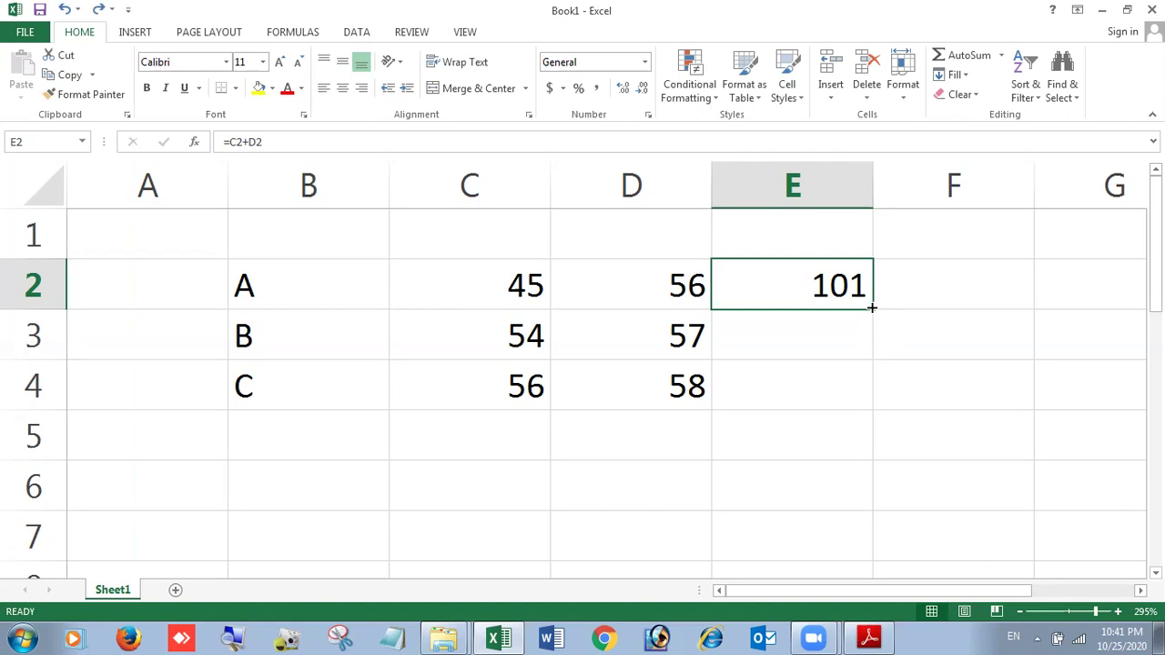
pyautogui.moveTo(871, 308); pyautogui.dragTo(859, 390)
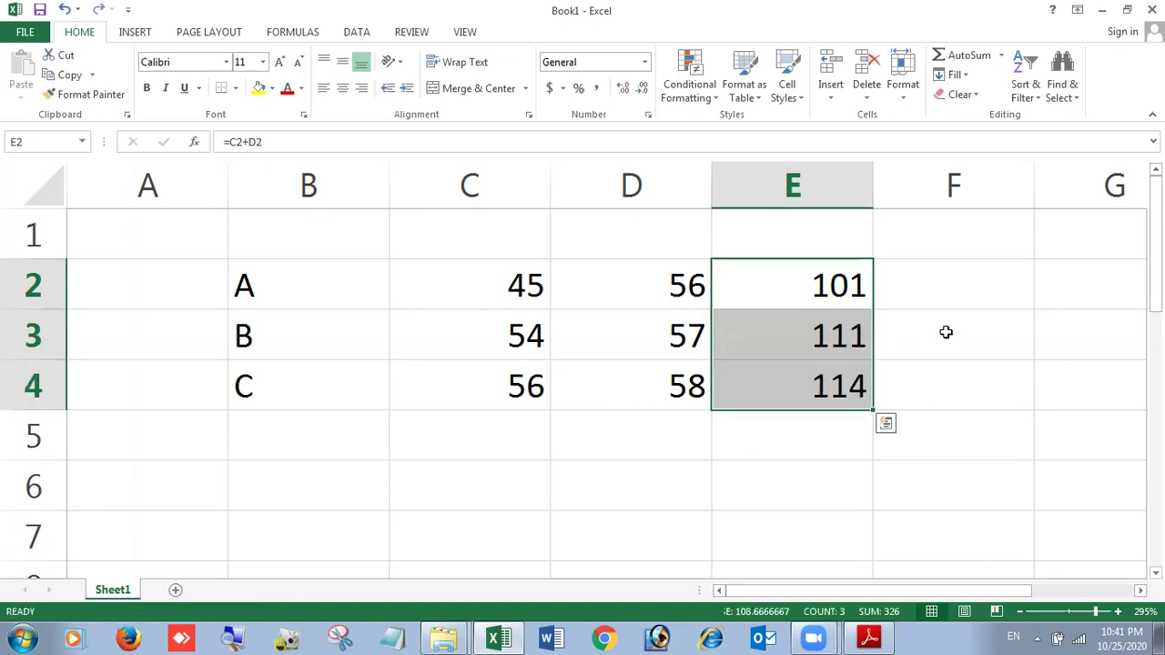
# - Check the addition formulas filled into cells E3, E4 and E2 one after another
pyautogui.click(944, 331)
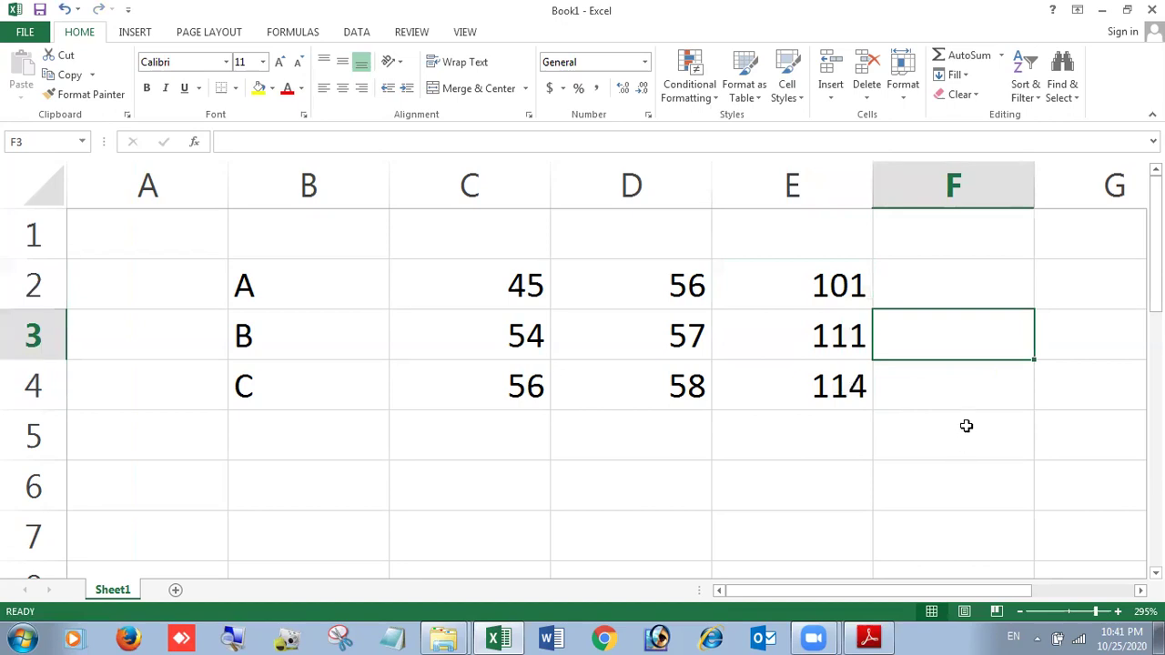
pyautogui.click(824, 335)
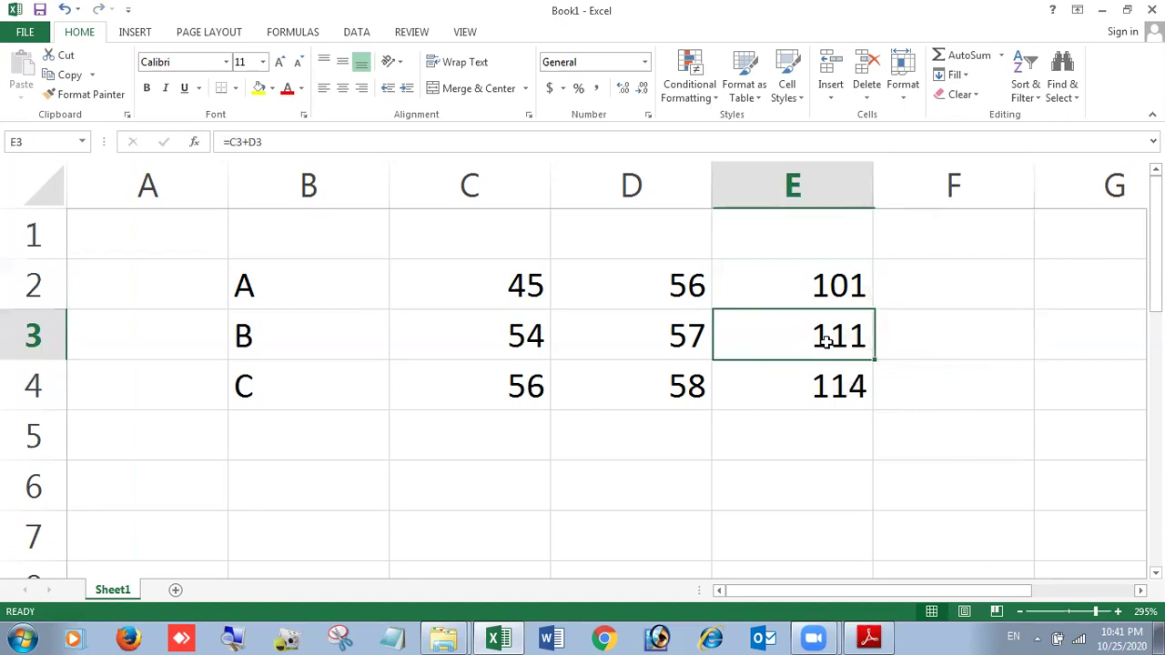
pyautogui.click(810, 400)
pyautogui.click(821, 325)
pyautogui.click(827, 266)
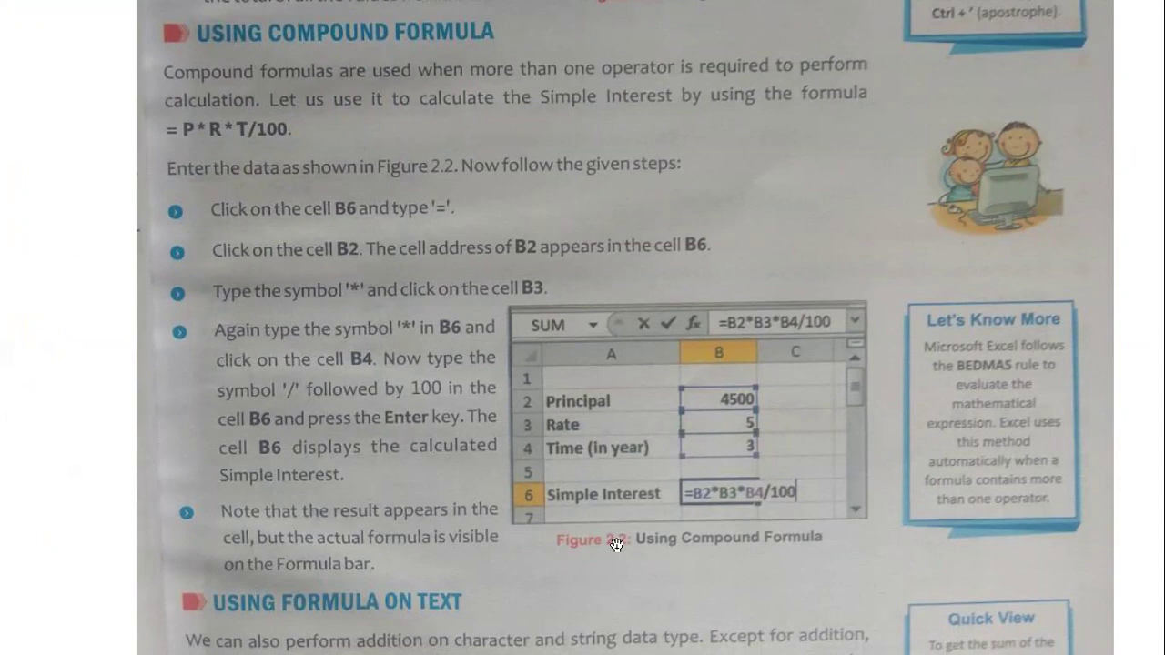
# - Switch from the textbook page back to the Excel workbook and review the single-operator formulas in cells E2 and E3
pyautogui.press('super')
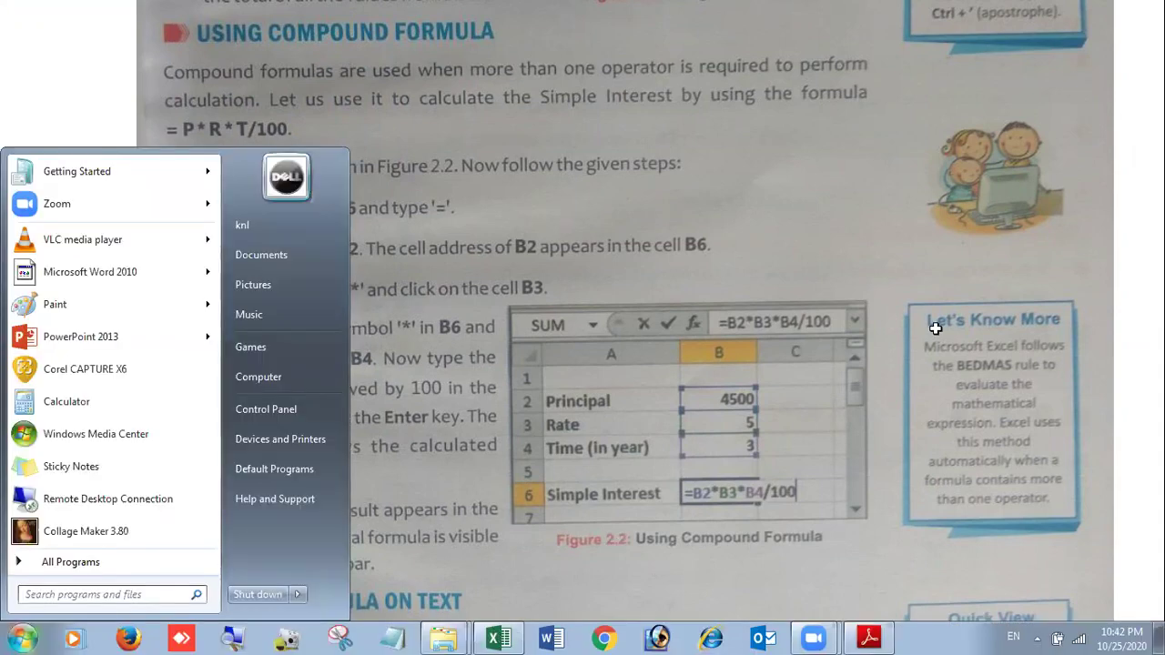
pyautogui.click(499, 638)
pyautogui.click(839, 296)
pyautogui.click(811, 338)
pyautogui.click(908, 270)
pyautogui.click(814, 304)
pyautogui.click(825, 361)
pyautogui.click(827, 335)
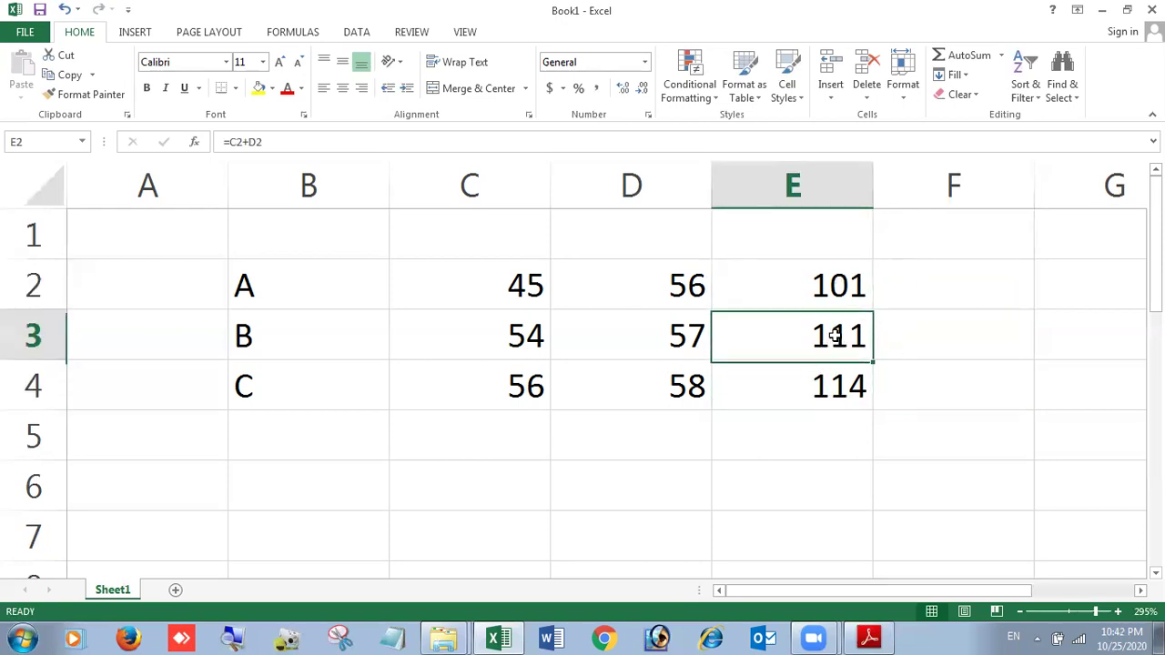
pyautogui.click(835, 308)
pyautogui.click(1016, 305)
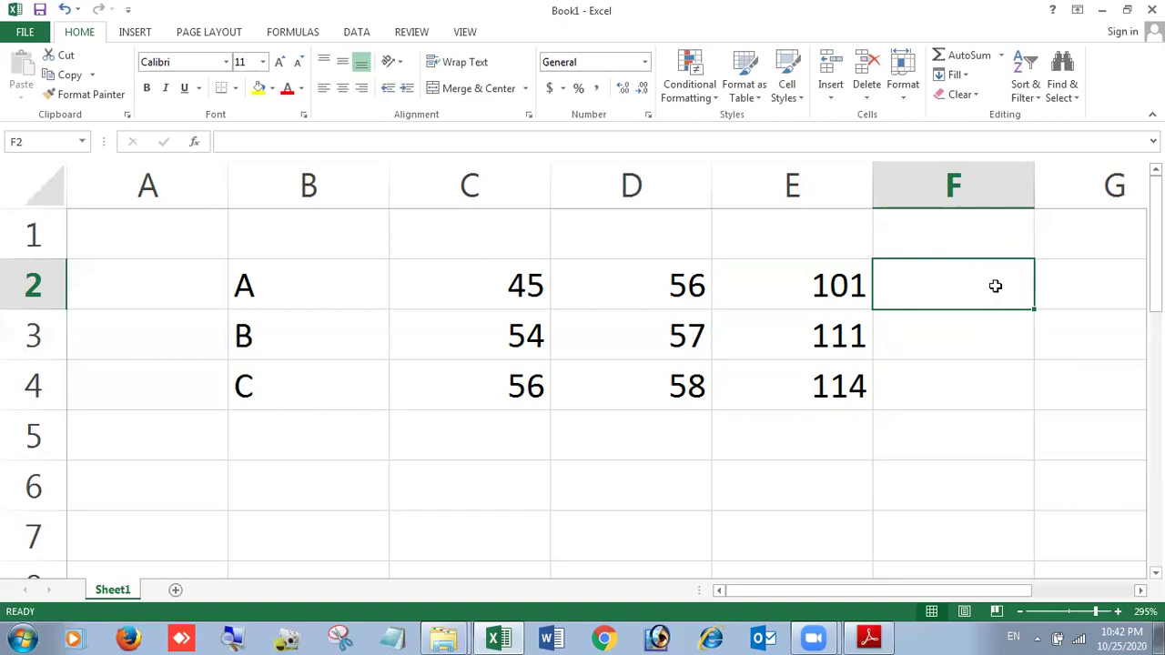
pyautogui.click(842, 277)
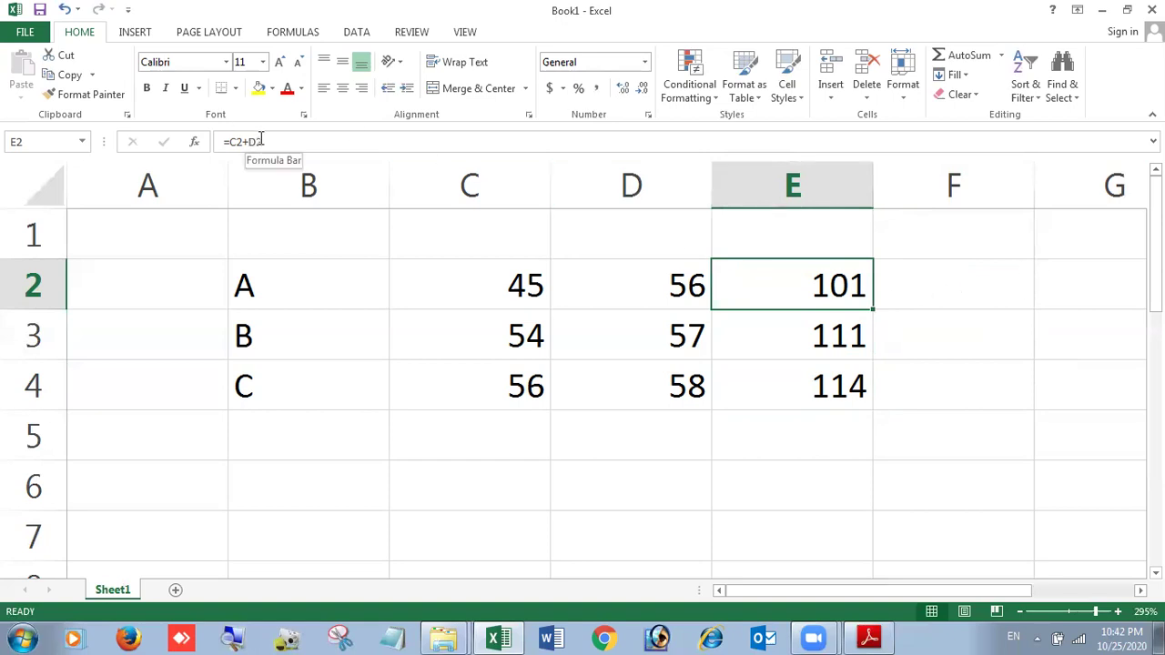
# - Calculate row A's percentage out of 200 in cell F2 with the compound formula =E2*100/200
pyautogui.click(950, 294)
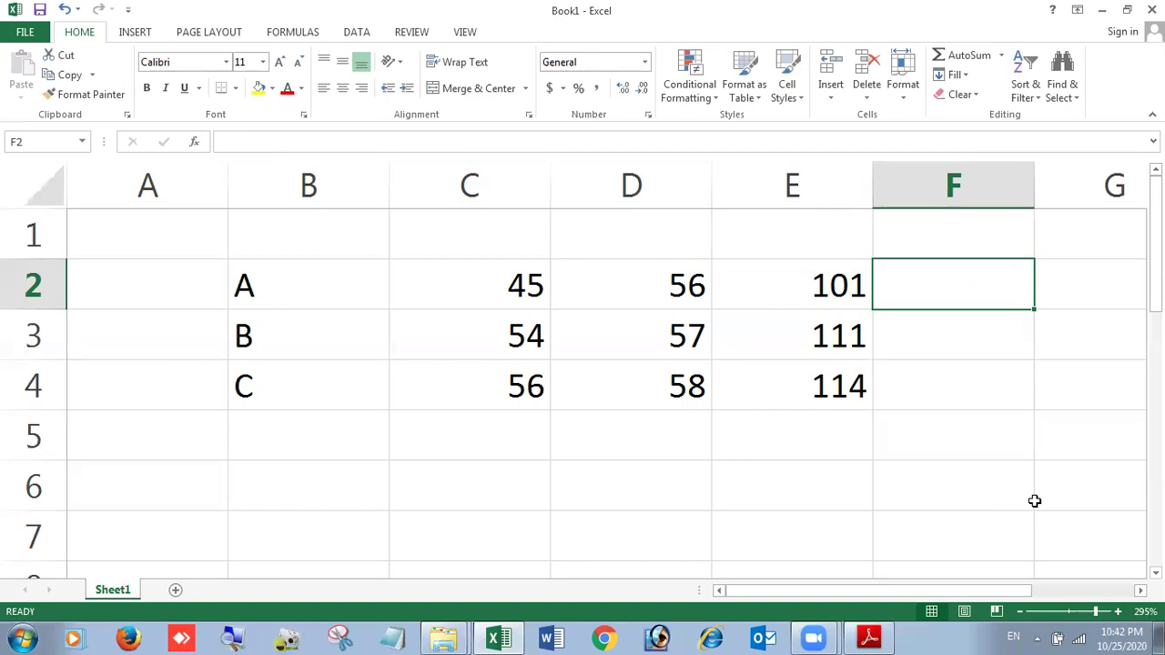
pyautogui.write('=')
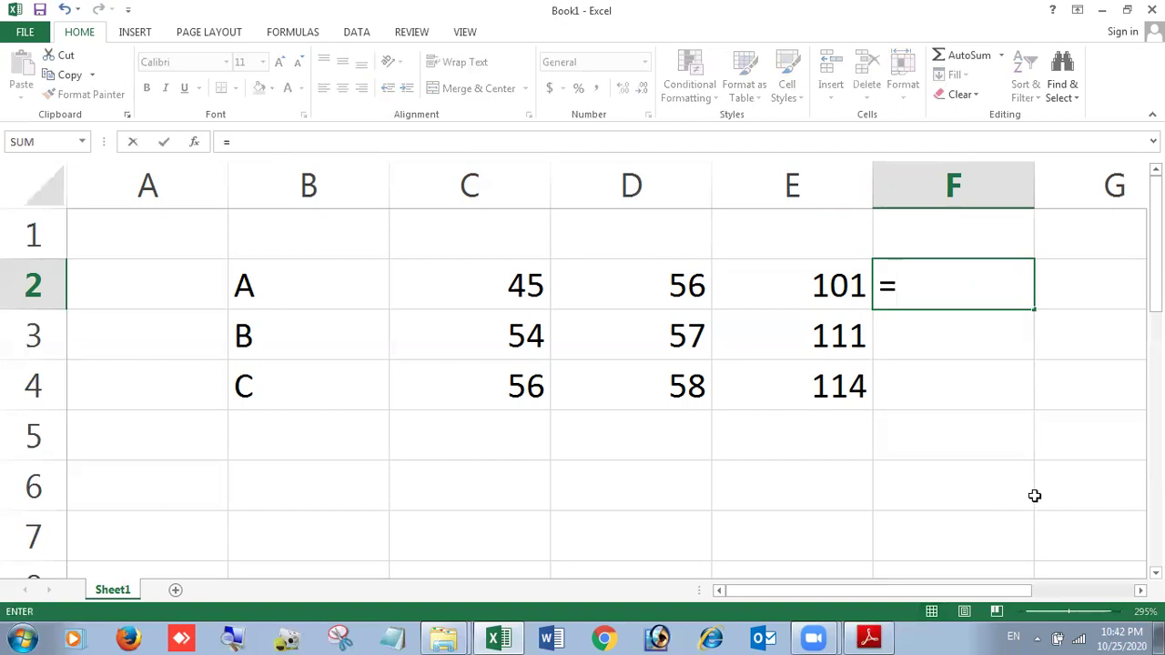
pyautogui.click(835, 287)
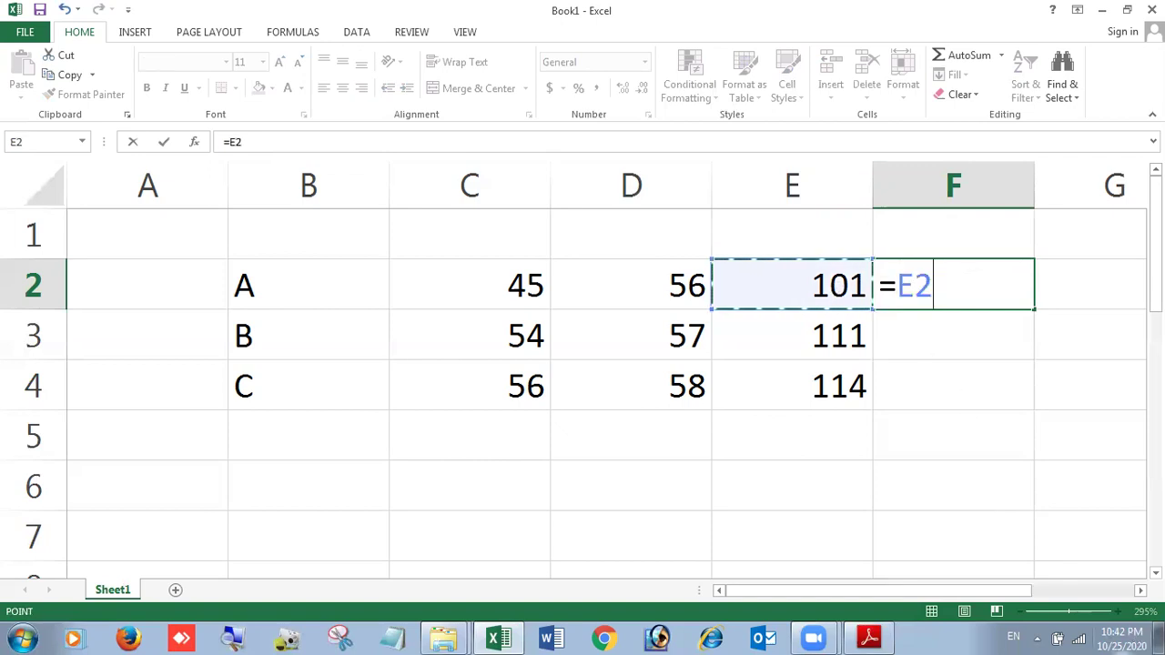
pyautogui.write('/')
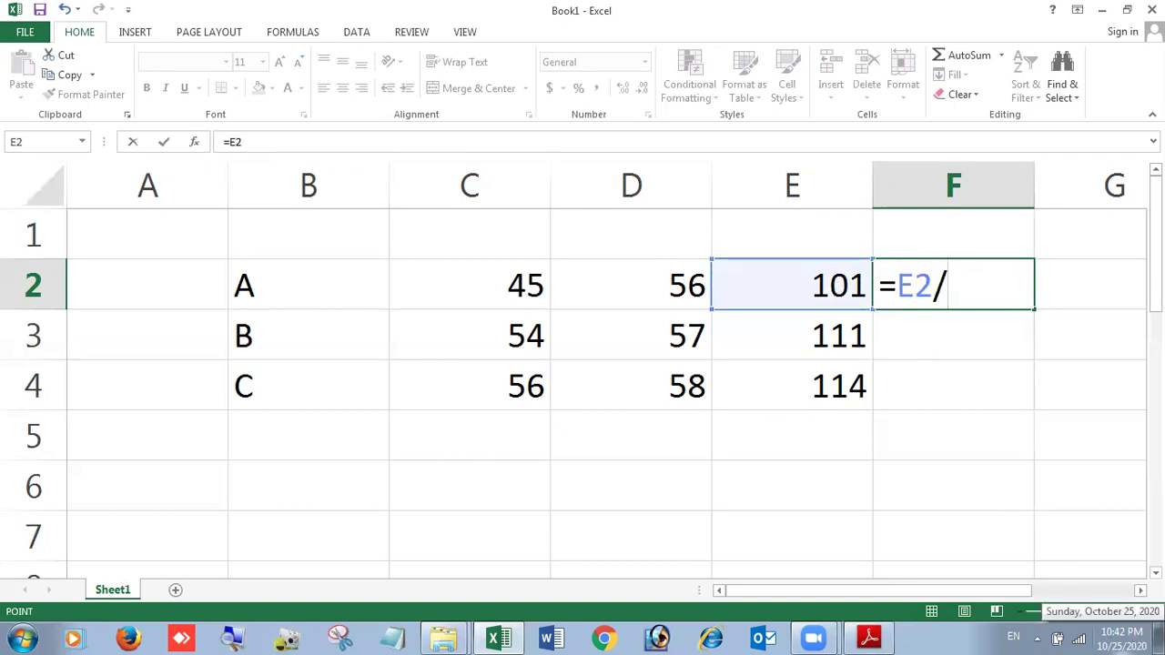
pyautogui.press('BackSpace')
pyautogui.write('*100/')
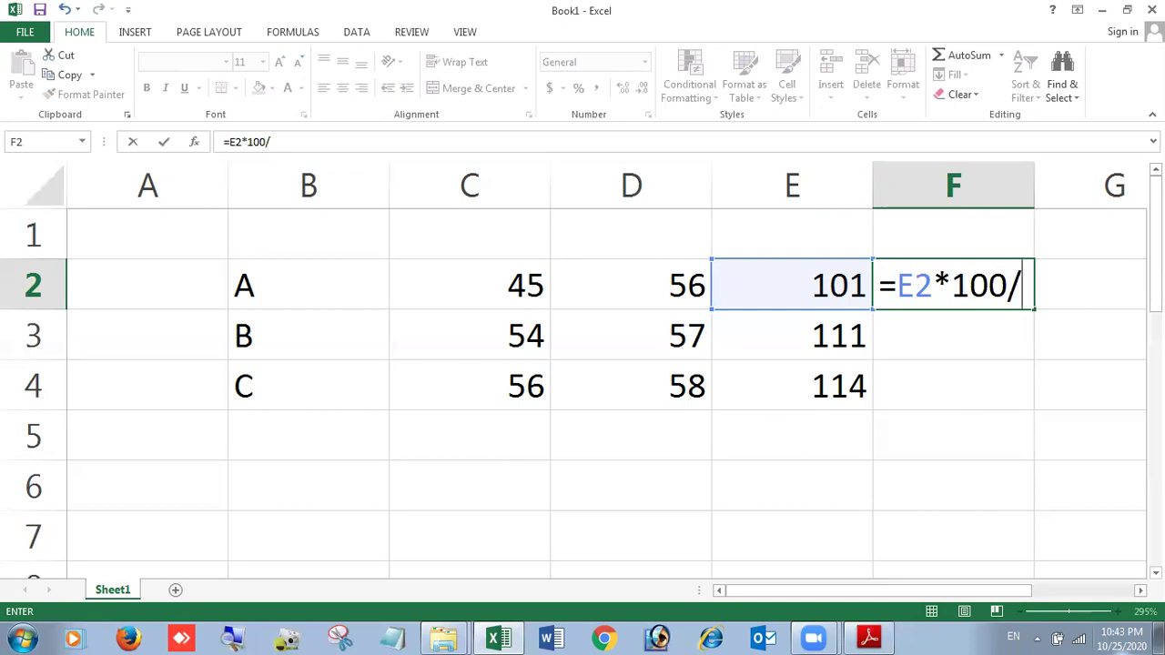
pyautogui.write('200')
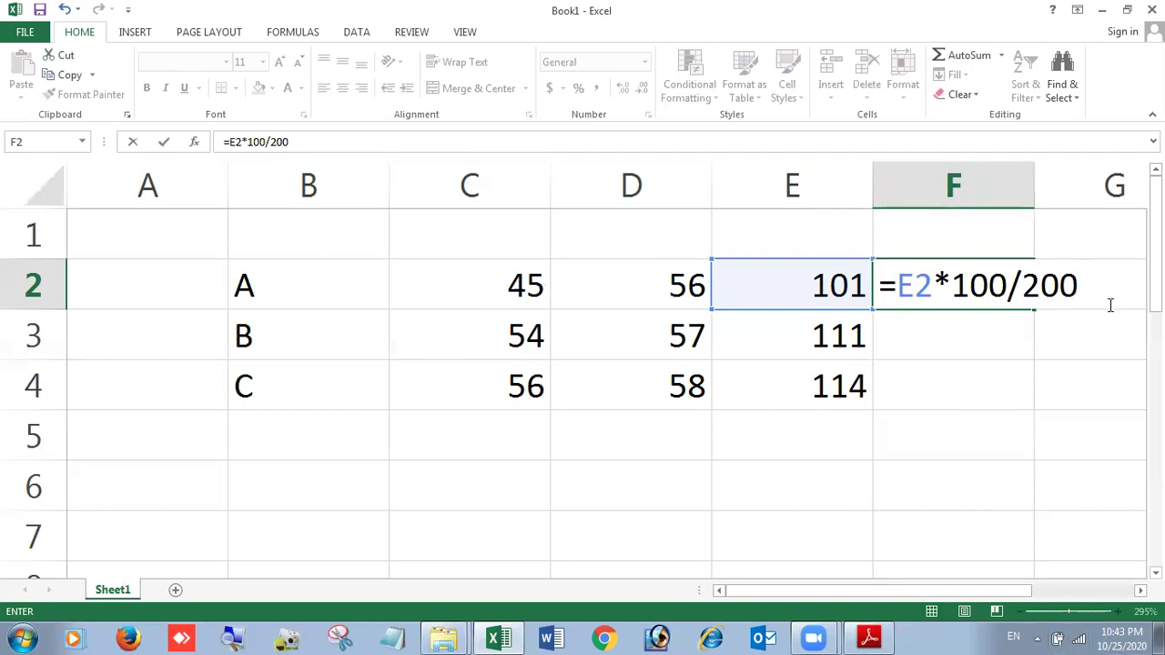
pyautogui.press('Return')
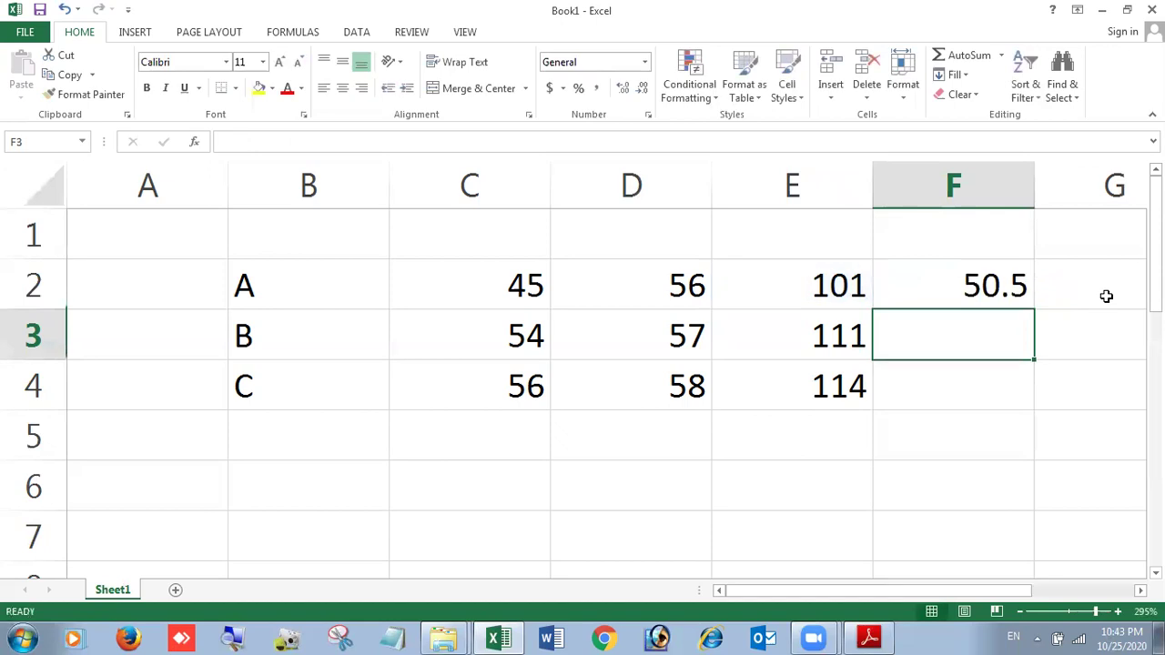
# - Compare the formulas in F2 and E2, and highlight the * and / operators inside F2's formula to examine them
pyautogui.click(983, 304)
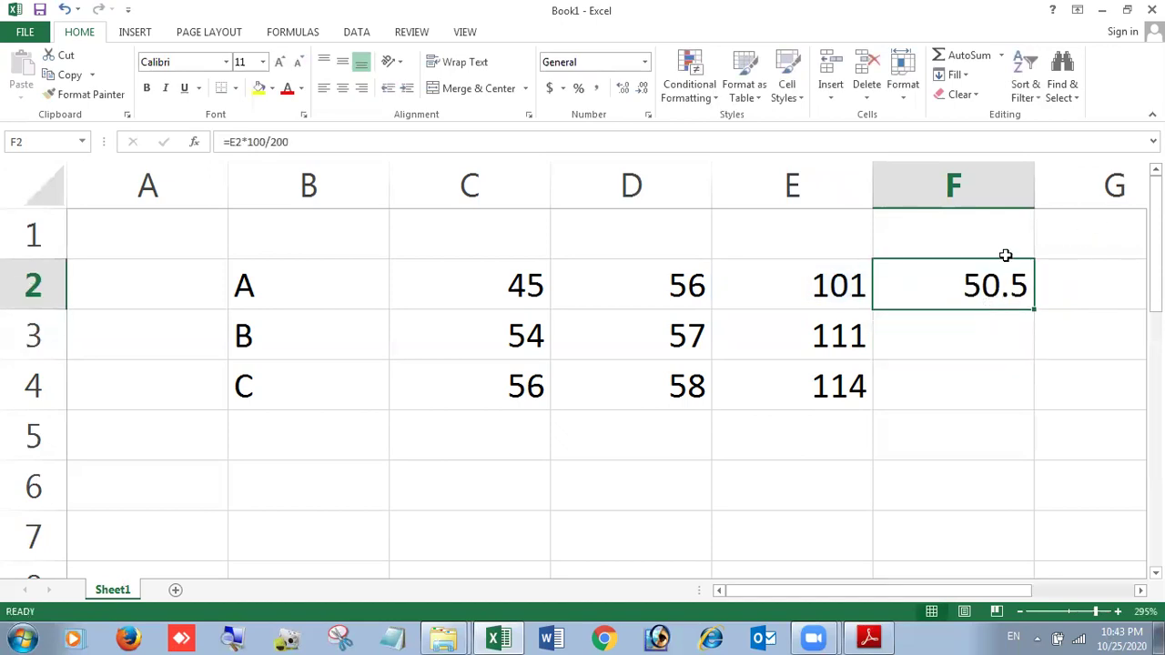
pyautogui.click(836, 285)
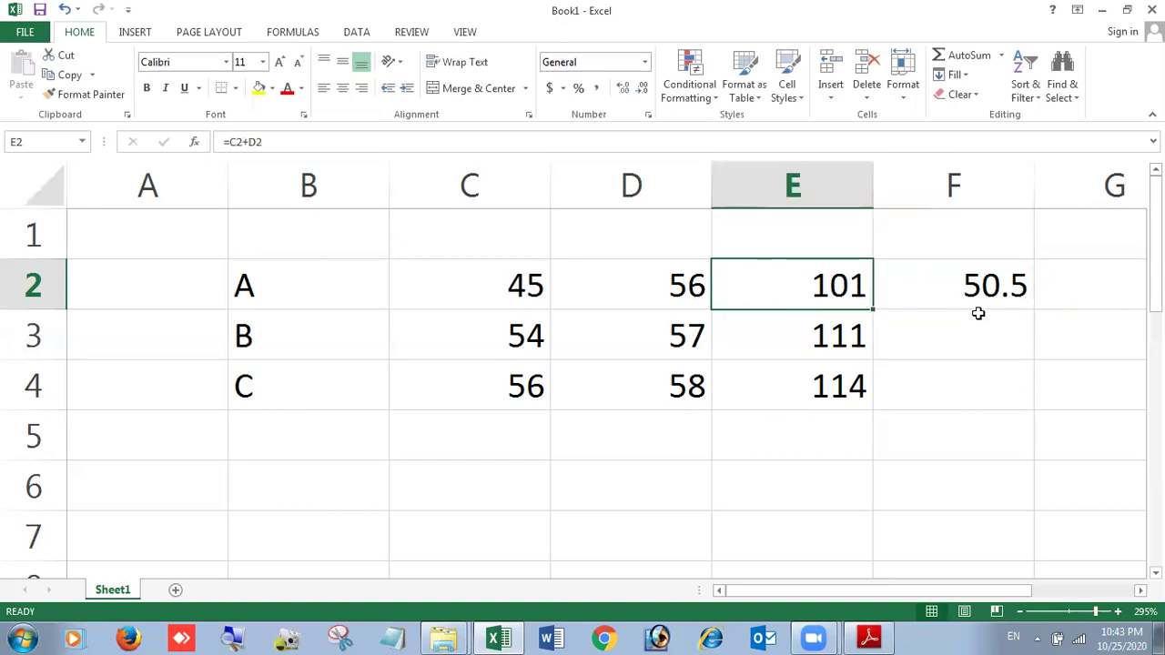
pyautogui.click(1026, 283)
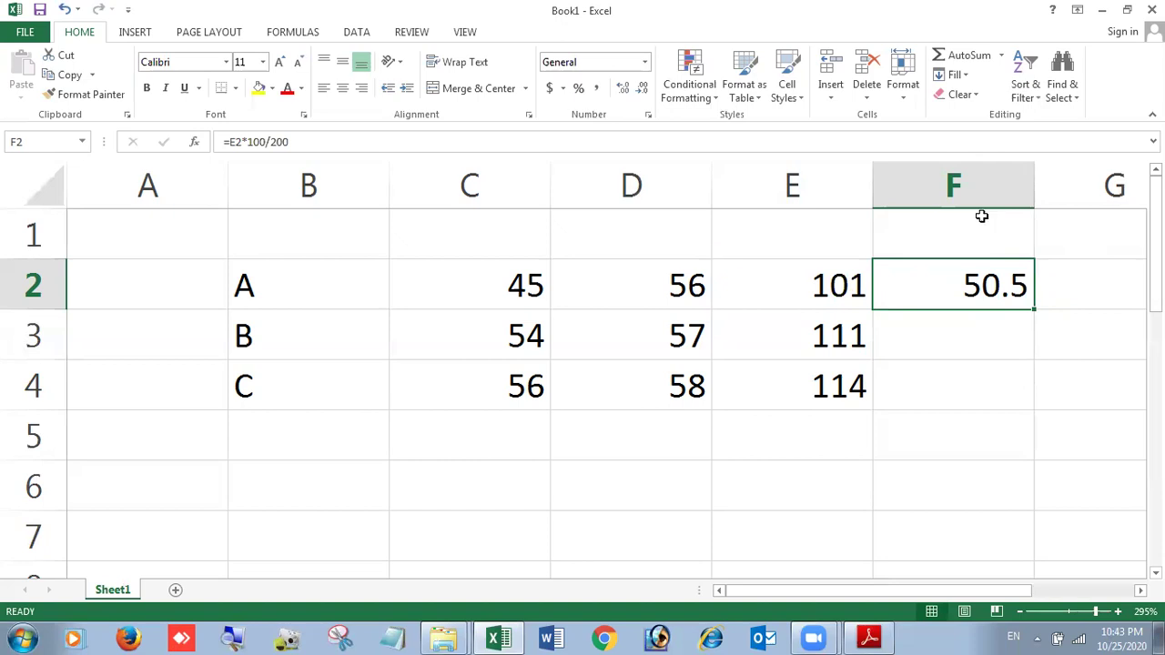
pyautogui.doubleClick(988, 294)
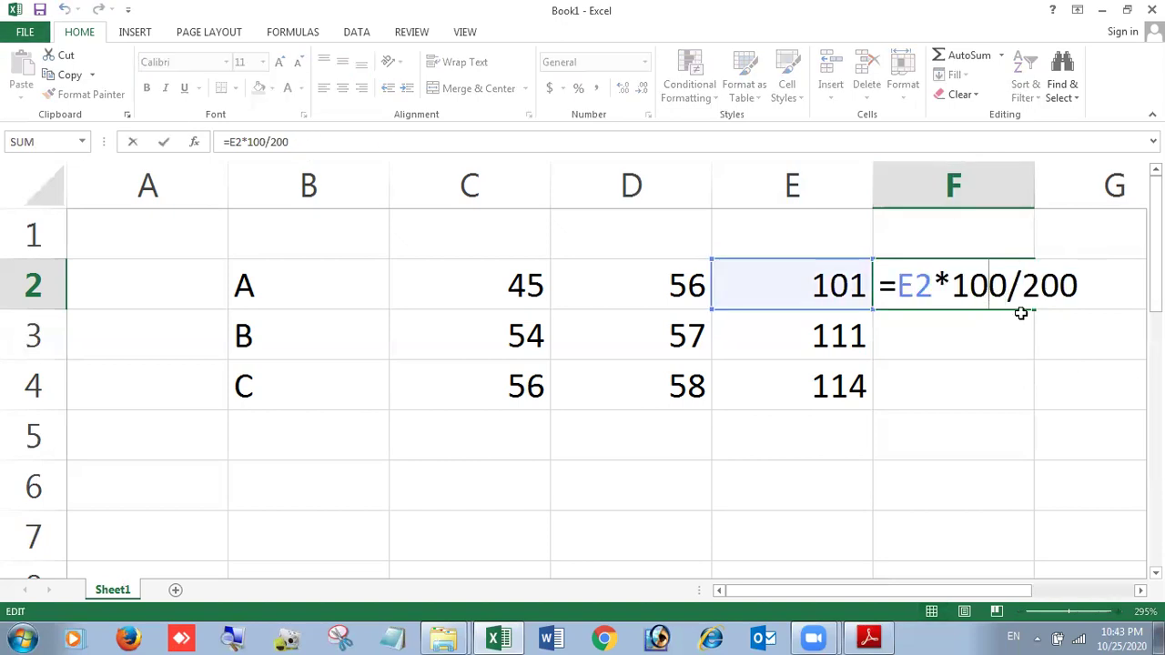
pyautogui.doubleClick(943, 284)
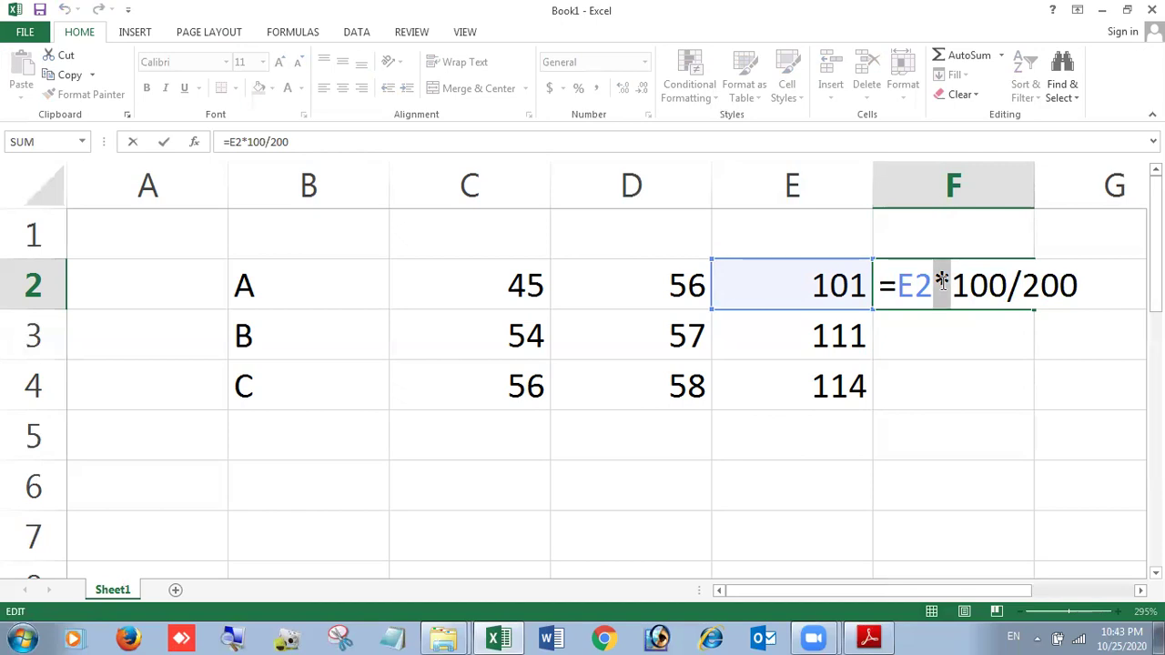
pyautogui.click(1027, 293)
pyautogui.doubleClick(1014, 287)
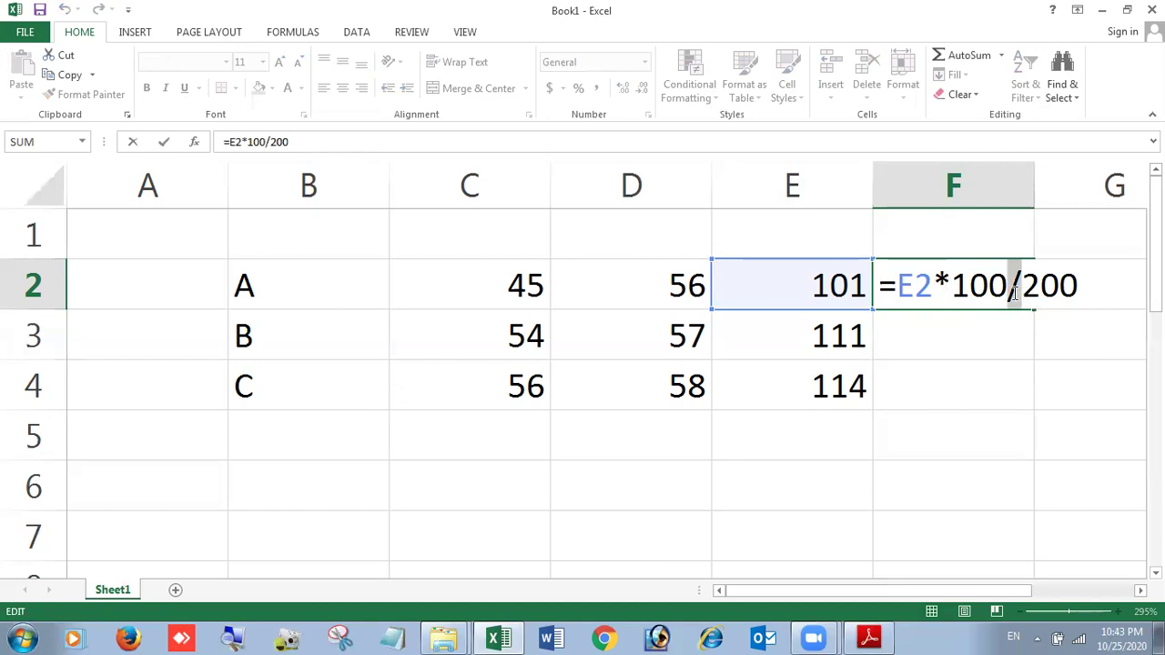
pyautogui.press('End')
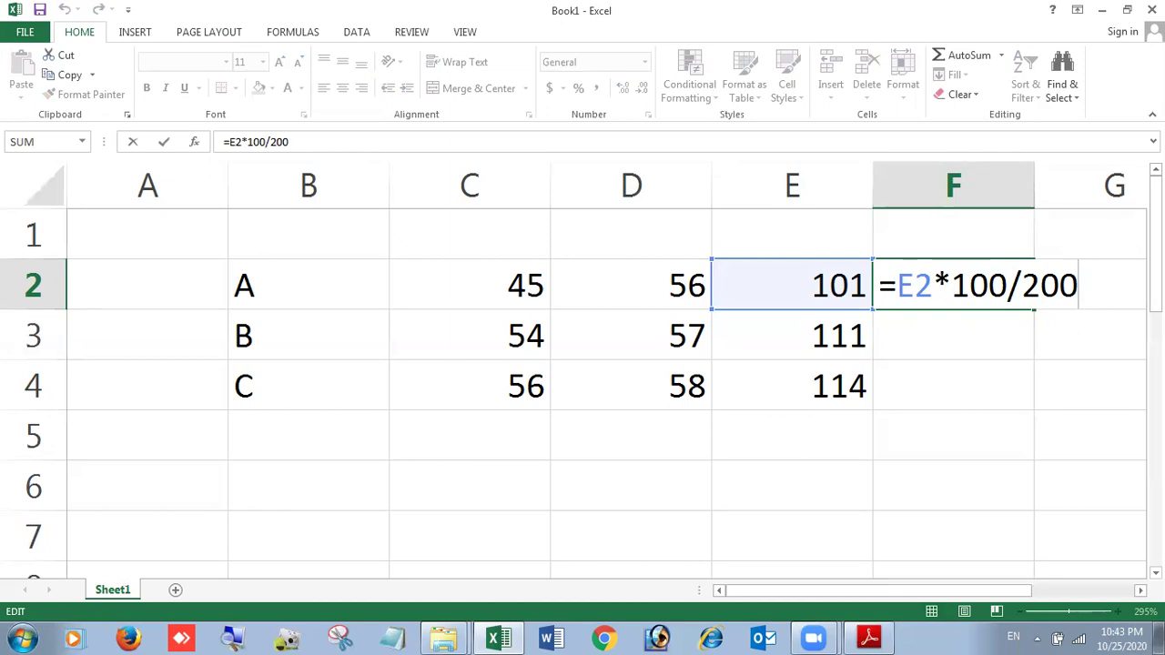
pyautogui.press('Return')
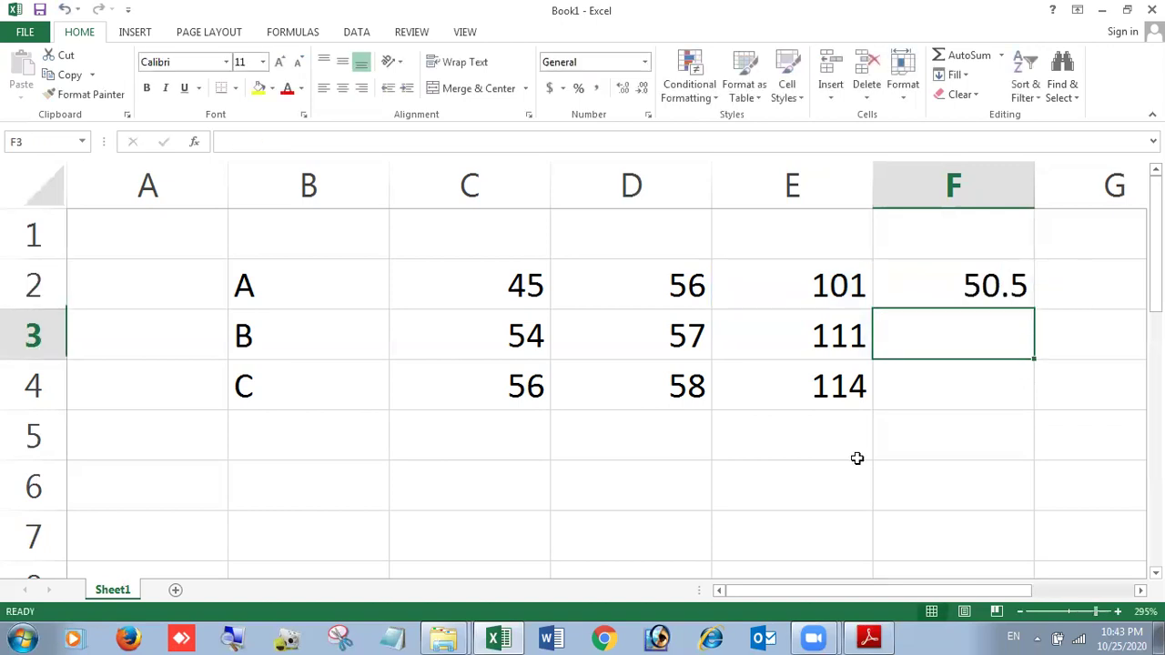
# - Change both of row A's marks, in cells C2 and D2, to 50
pyautogui.click(539, 293)
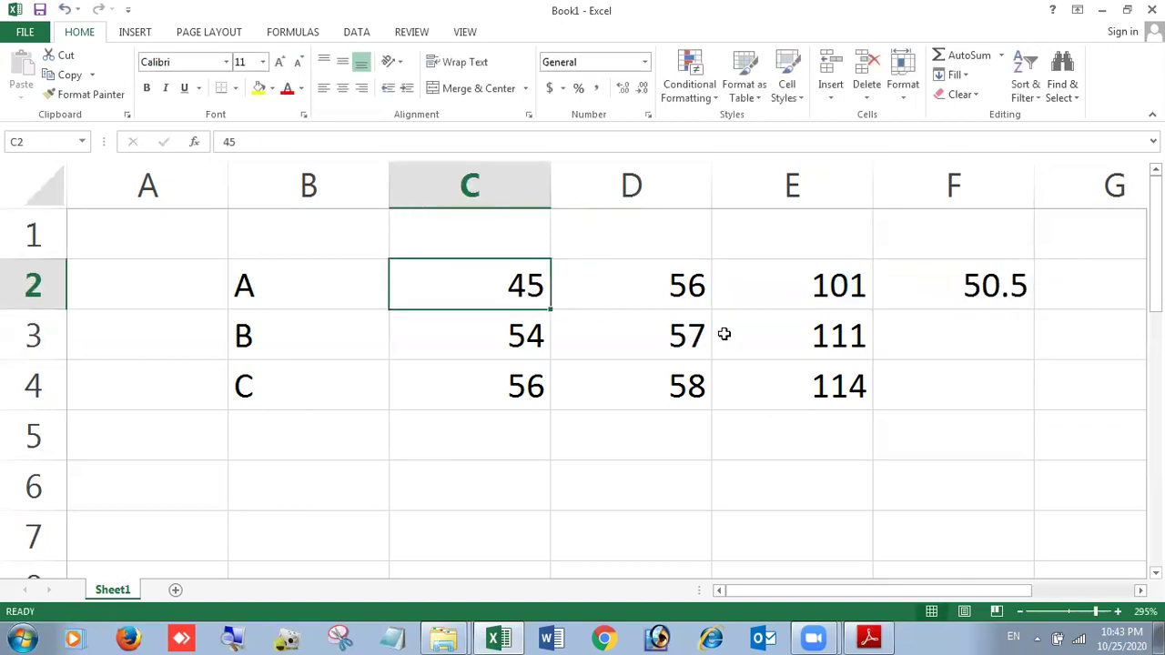
pyautogui.write('50')
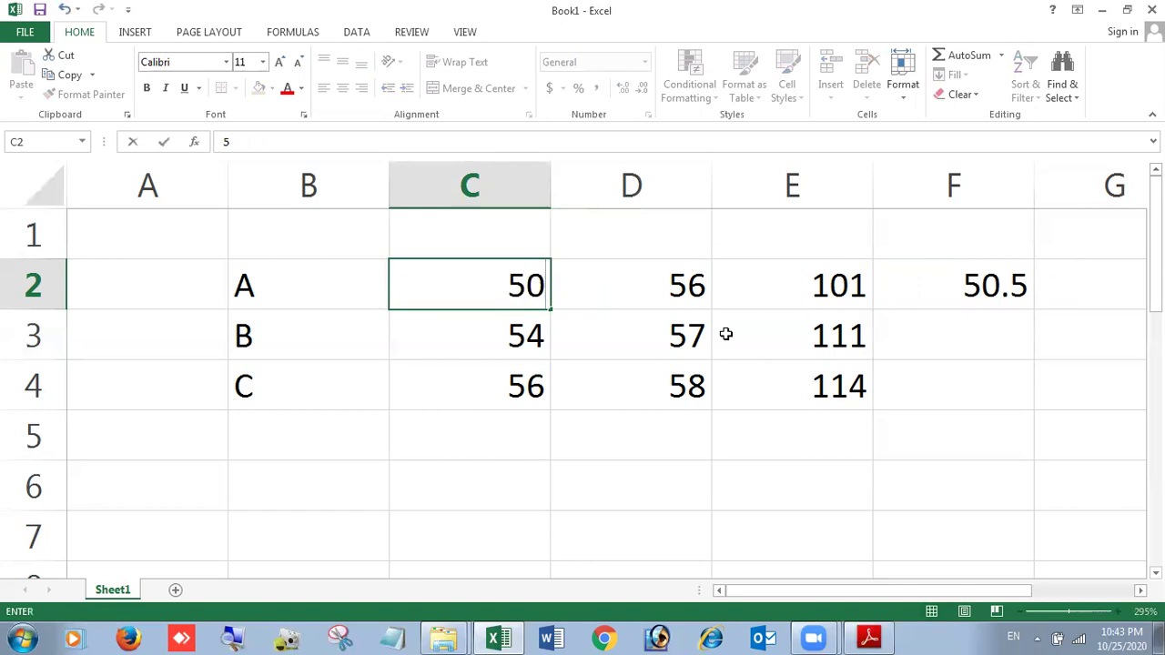
pyautogui.press('Tab')
pyautogui.write('40')
pyautogui.press('BackSpace')
pyautogui.press('BackSpace')
pyautogui.write('50')
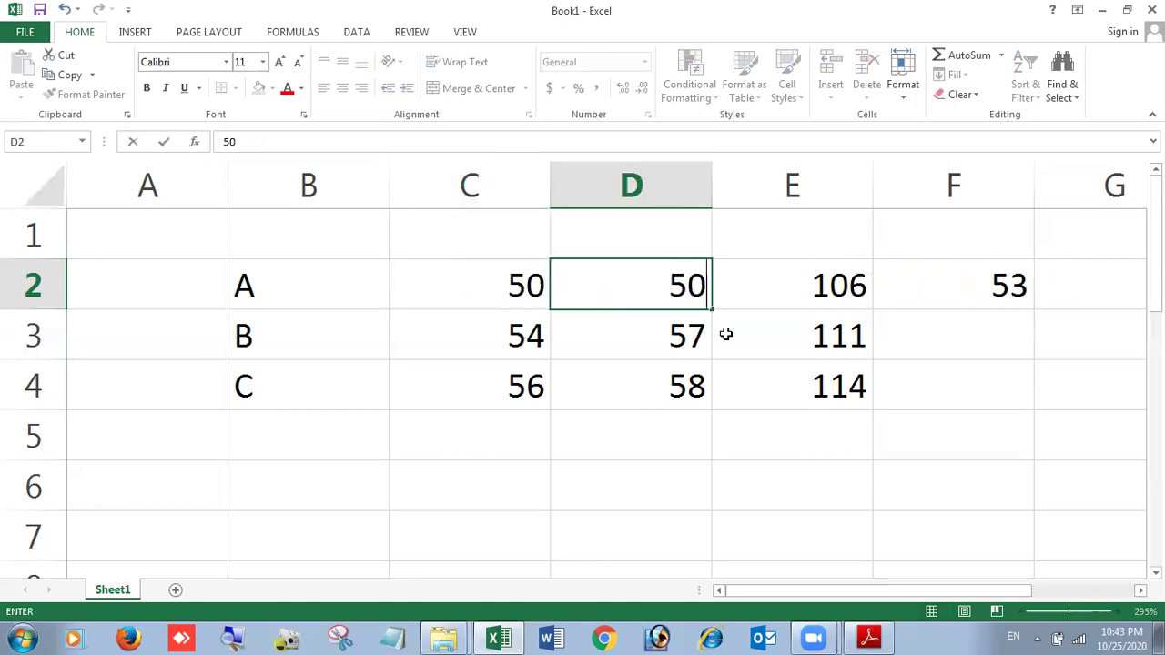
pyautogui.press('Tab')
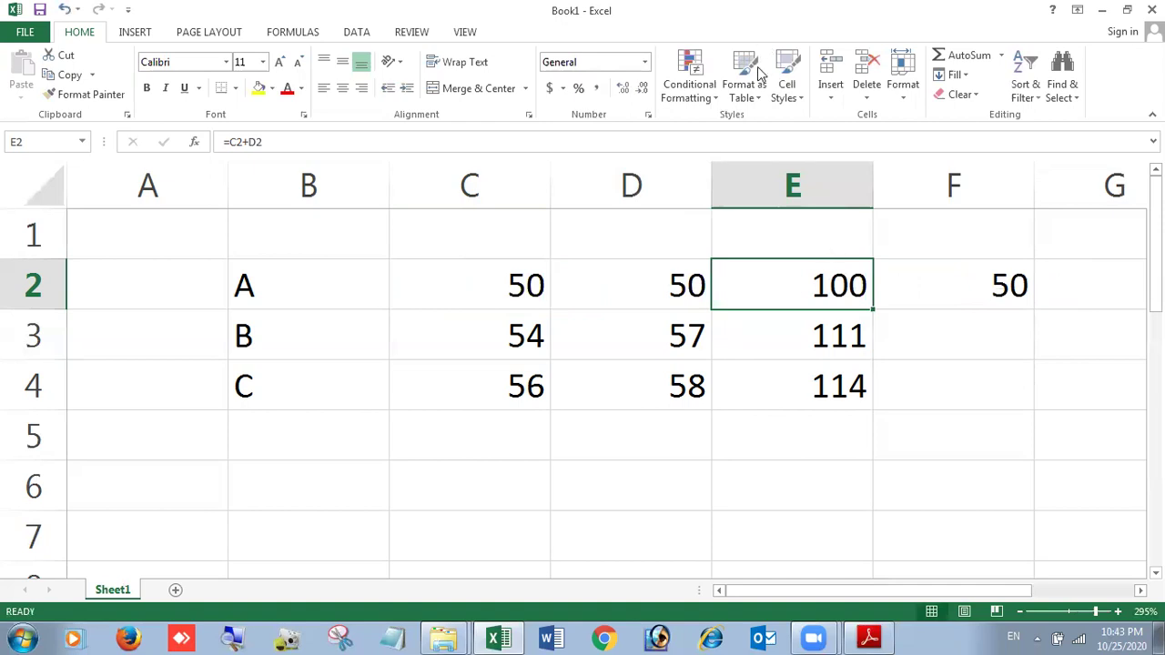
# - Fill the percentage formula from F2 down to F4 for rows B and C, and select the filled range
pyautogui.click(975, 292)
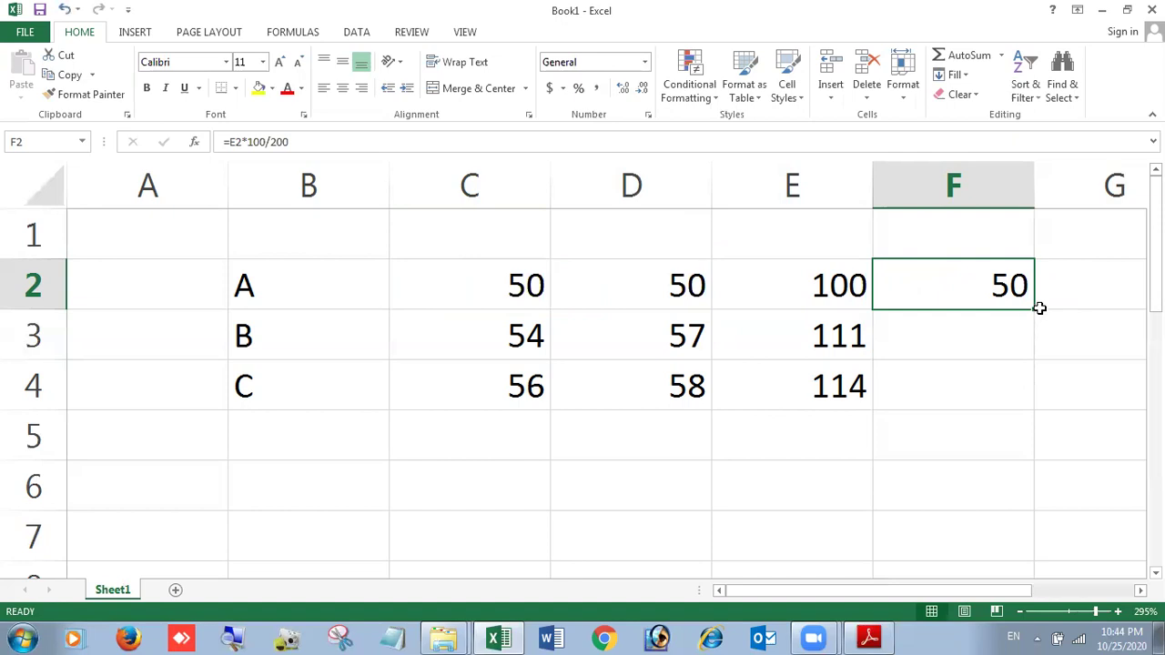
pyautogui.moveTo(1037, 310); pyautogui.dragTo(1034, 398)
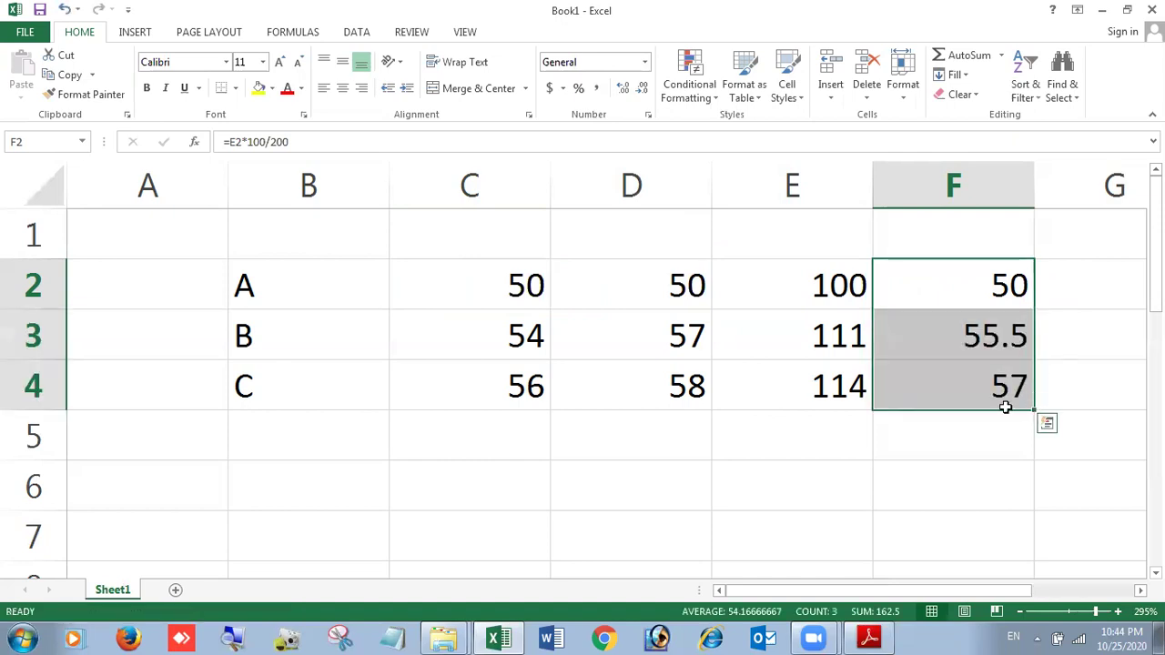
pyautogui.click(975, 415)
pyautogui.moveTo(996, 297); pyautogui.dragTo(981, 383)
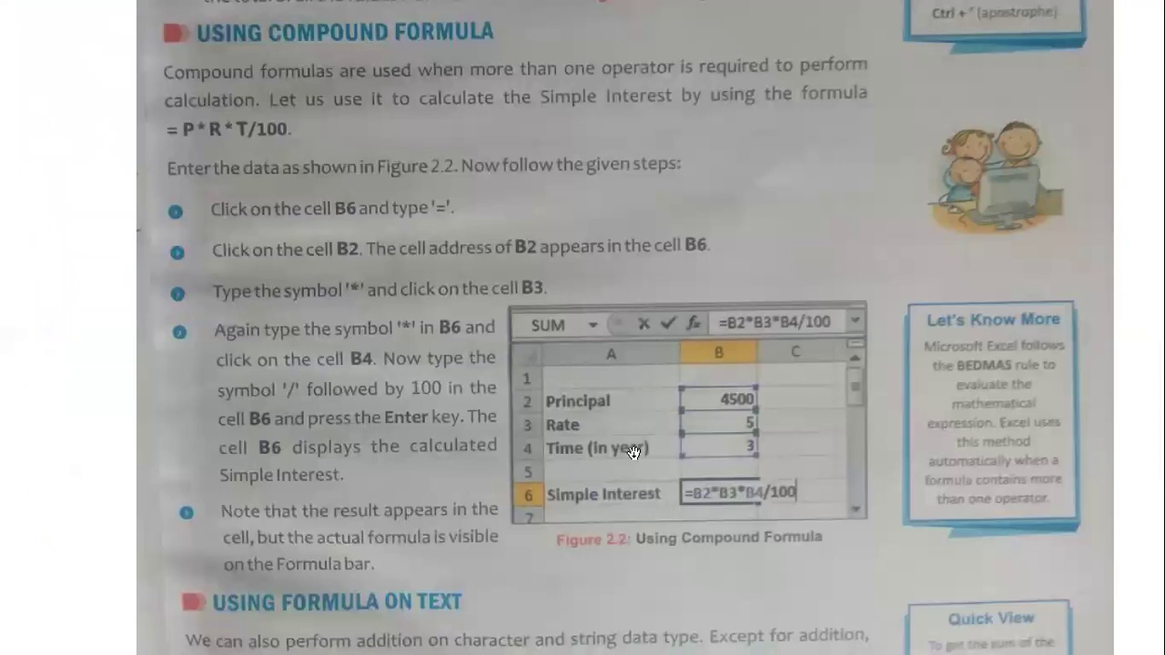
# - Read the textbook section on using formulas on text, covering concatenation with the ampersand
pyautogui.scroll(-5, 634, 453)
pyautogui.scroll(-1, 699, 416)
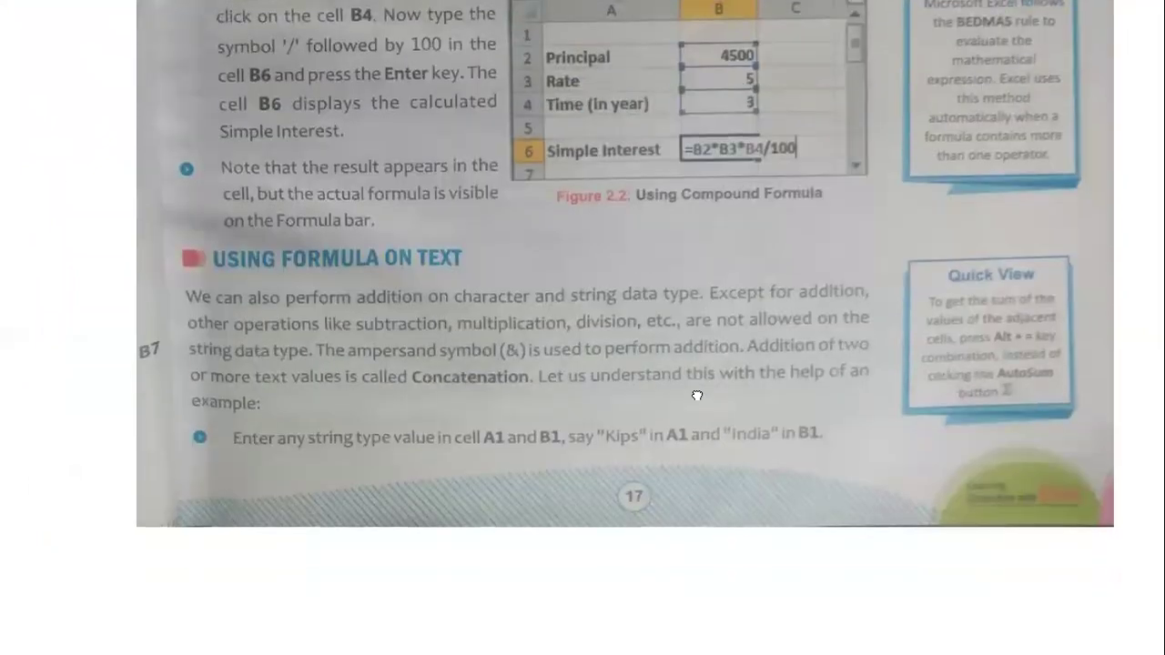
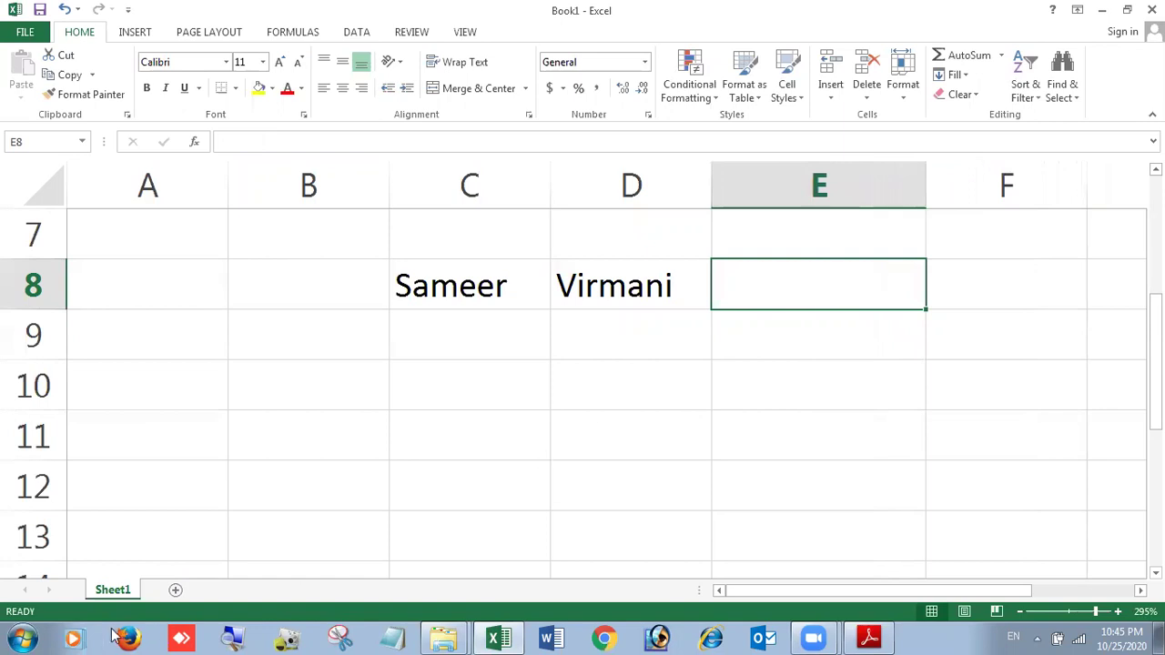
# - Join the first name in C8 and the surname in D8 with =C8&D8 in E8, and widen column E to fit
pyautogui.write('=')
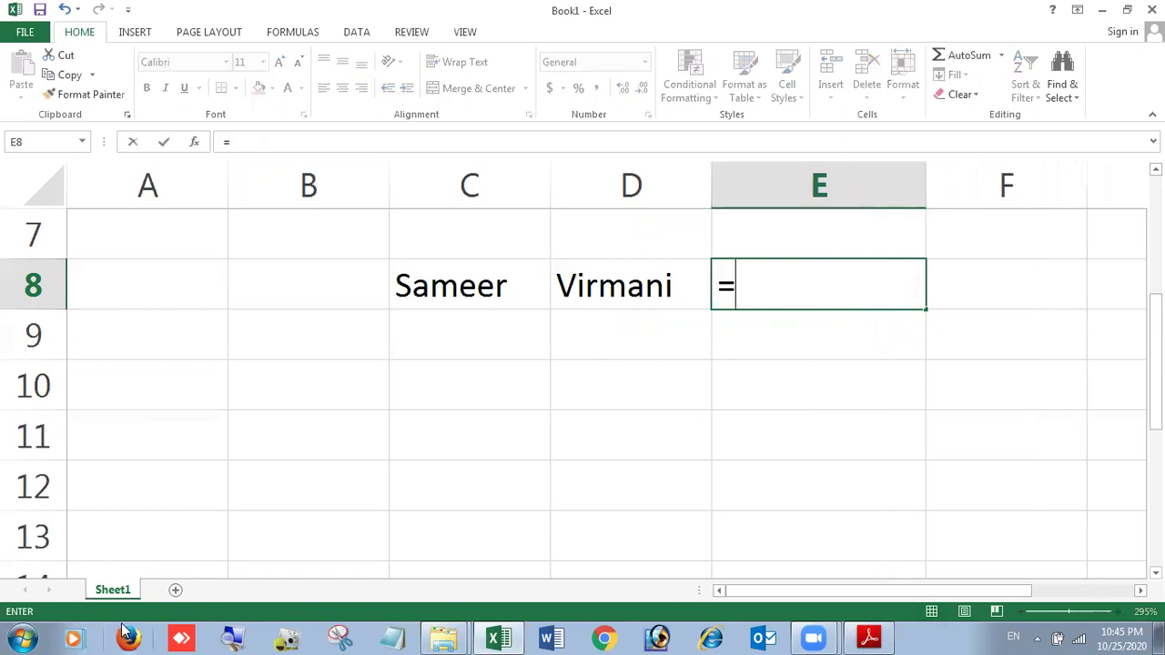
pyautogui.click(447, 265)
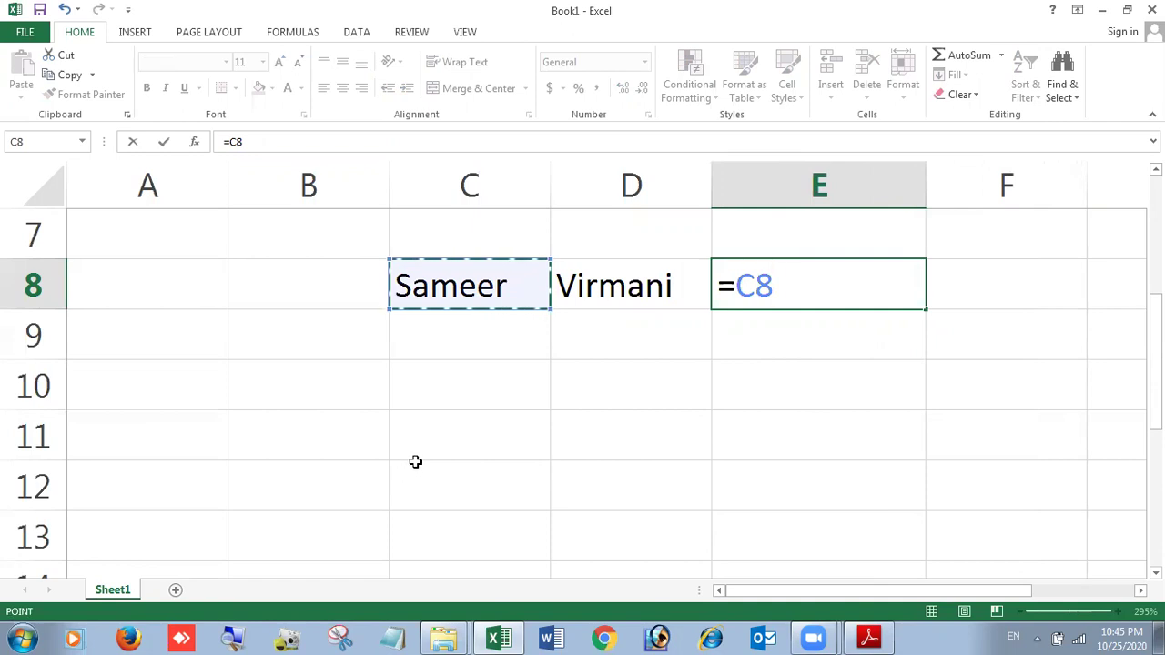
pyautogui.write('&')
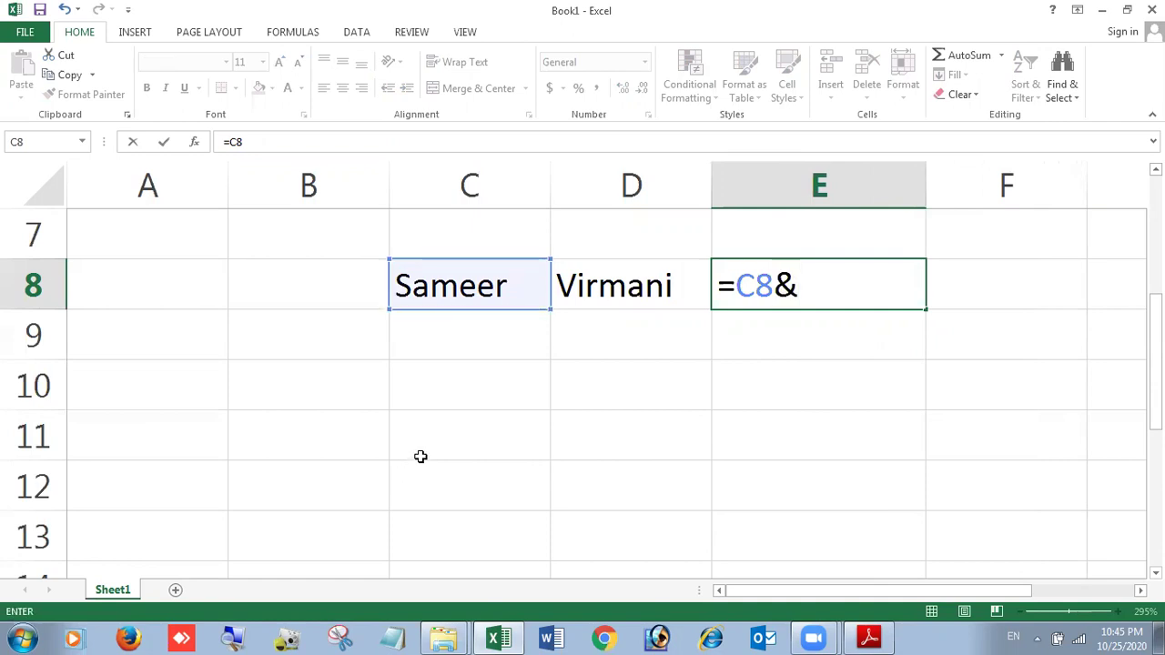
pyautogui.click(661, 286)
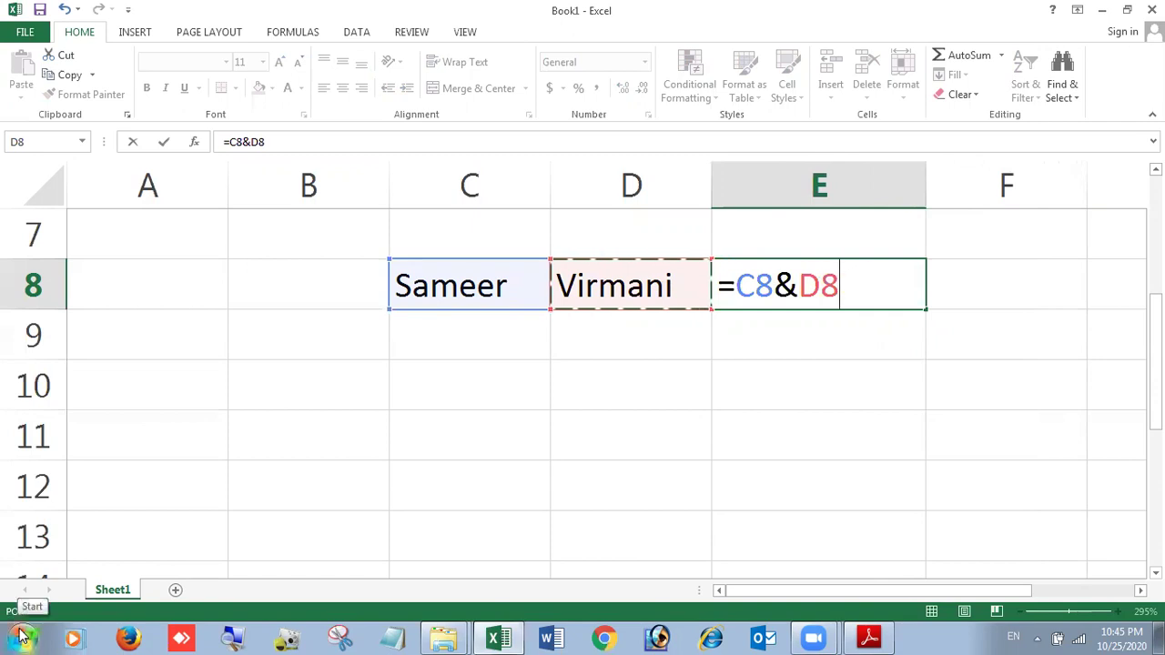
pyautogui.press('Return')
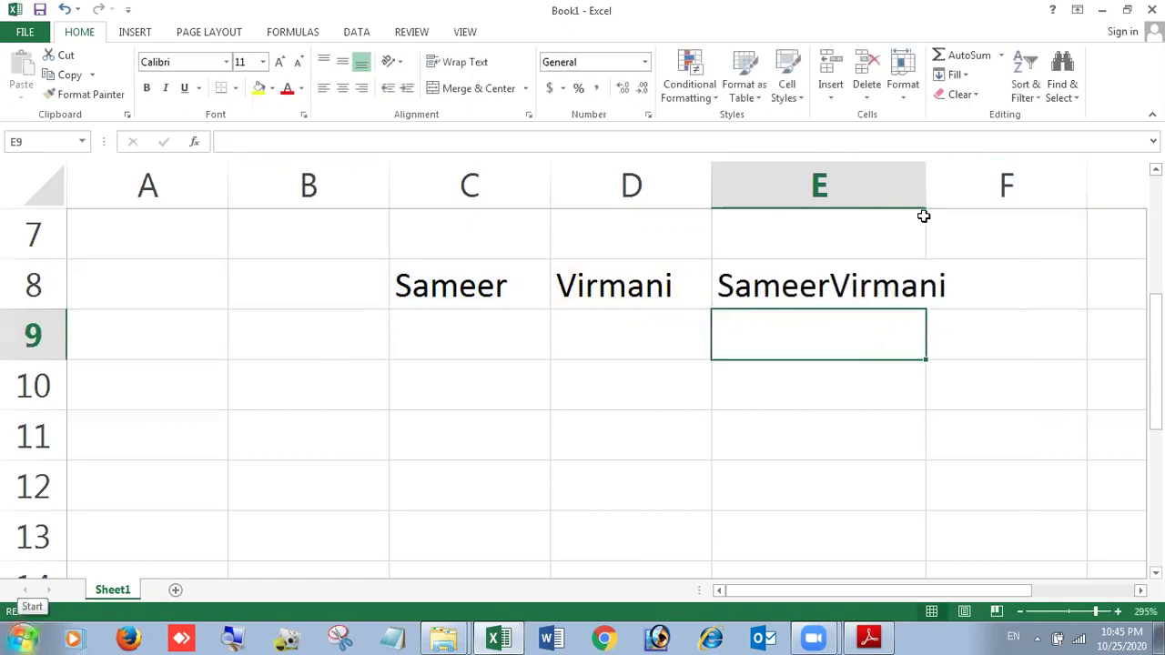
pyautogui.moveTo(929, 195); pyautogui.dragTo(989, 198)
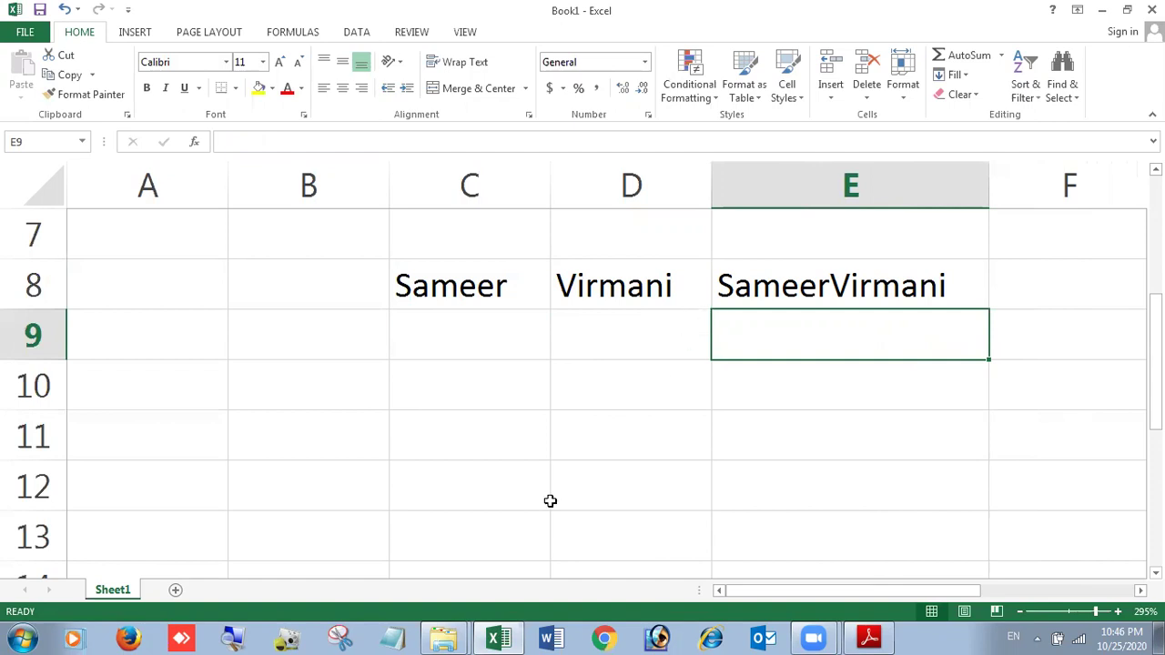
# - Try joining the two name cells with =C8+D8 in E9, and clear that cell
pyautogui.write('=')
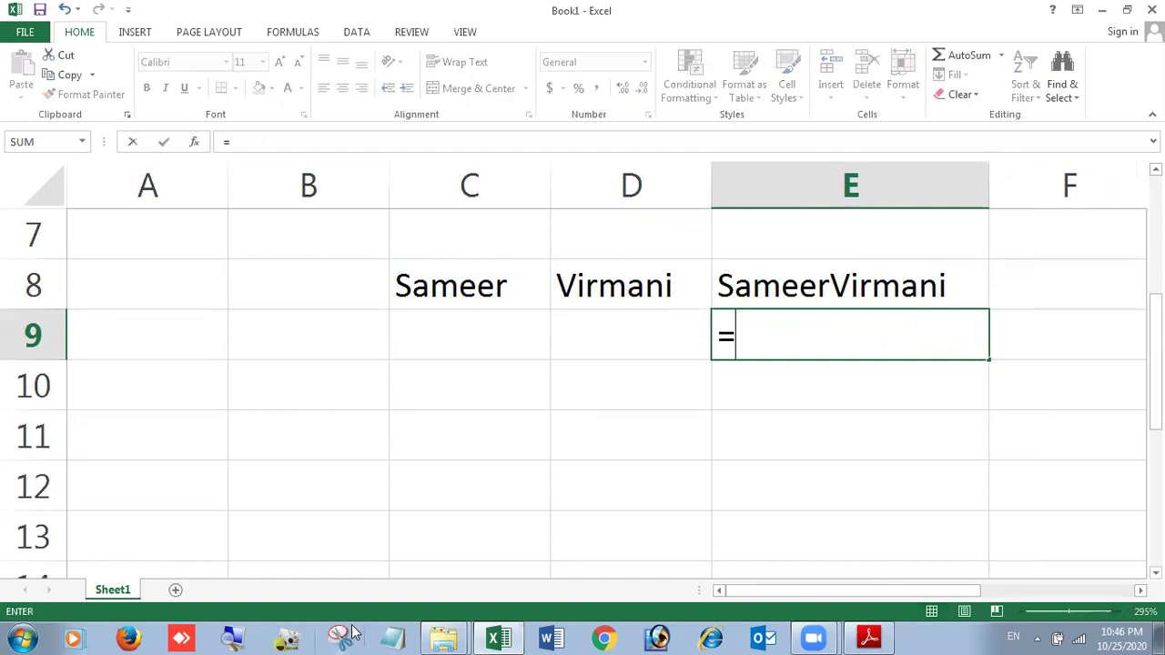
pyautogui.click(510, 301)
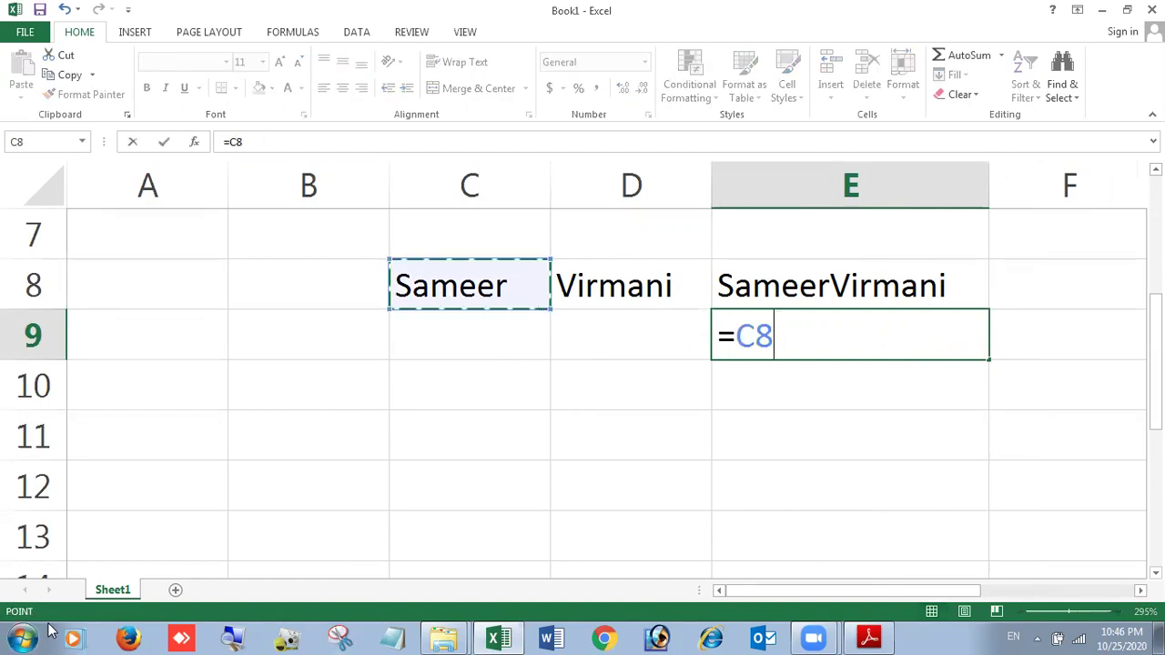
pyautogui.write('+')
pyautogui.click(569, 286)
pyautogui.press('Return')
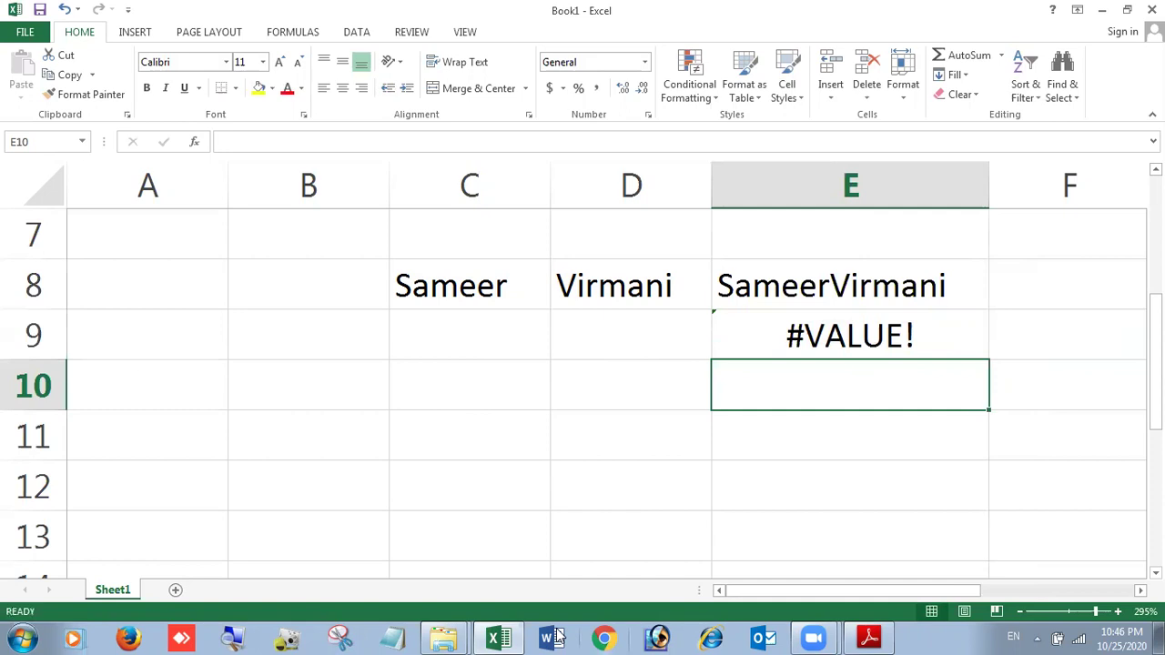
pyautogui.click(860, 321)
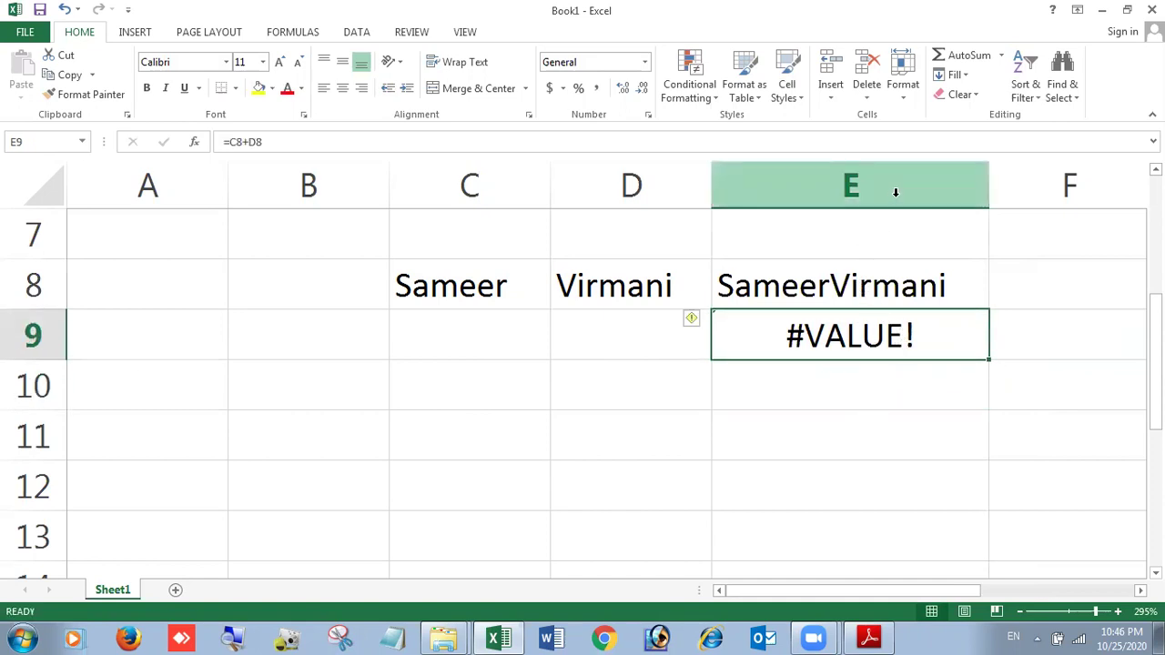
pyautogui.press('Delete')
# - Examine the ampersand operator in E8's joining formula, and leave the formula as it is
pyautogui.click(849, 296)
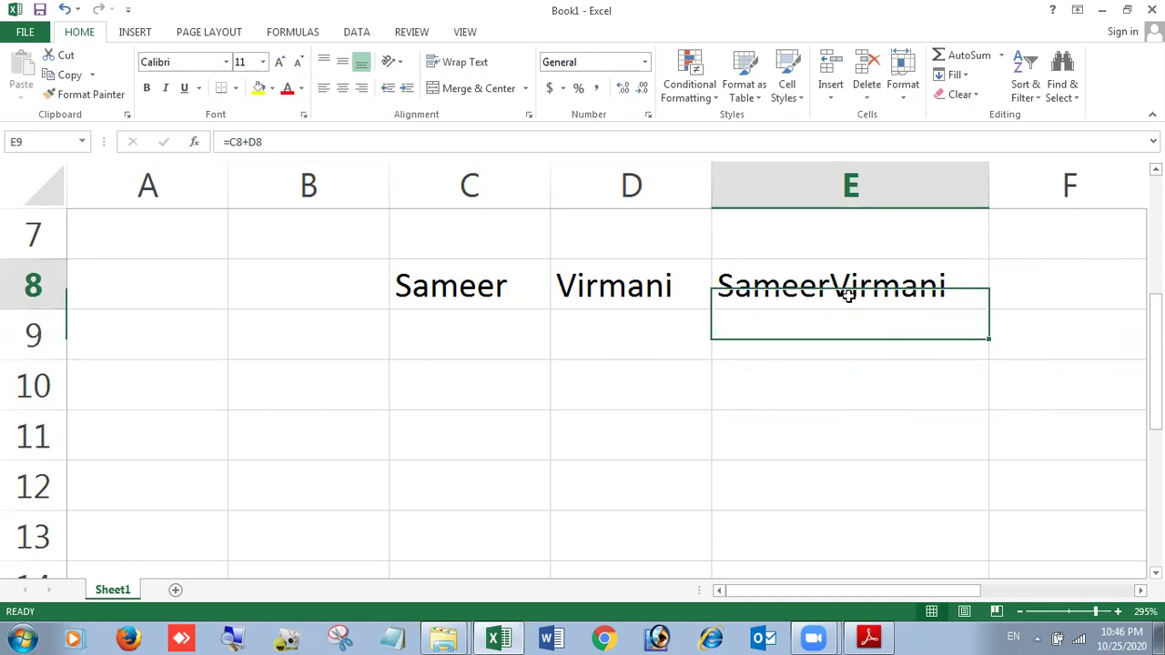
pyautogui.press('F2')
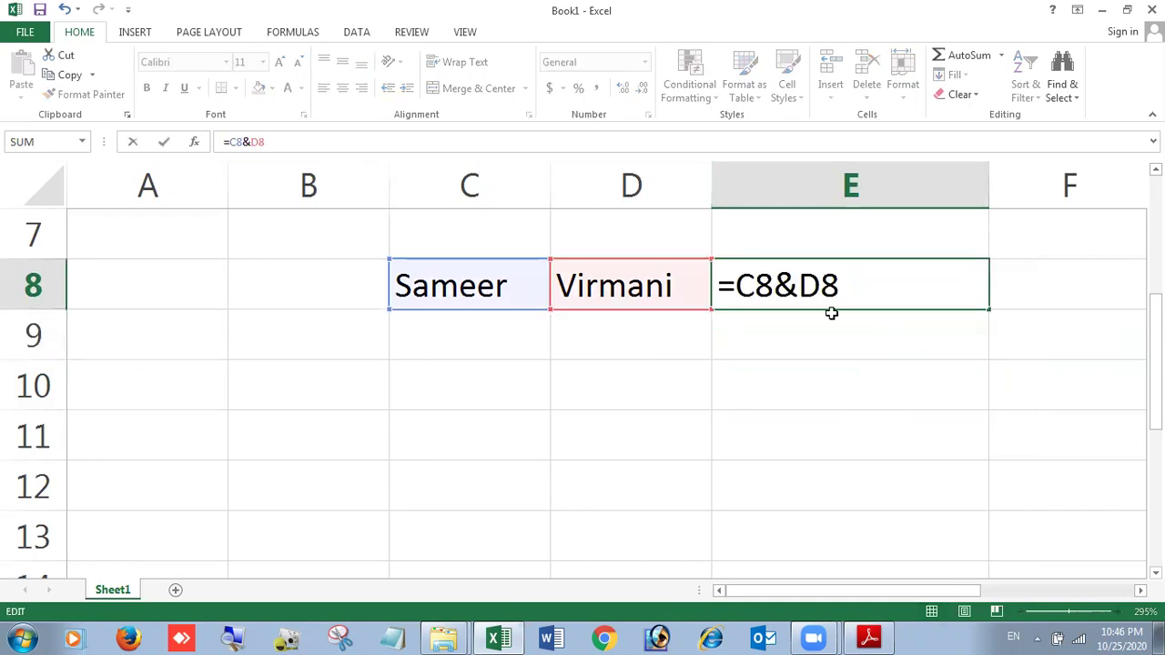
pyautogui.doubleClick(786, 287)
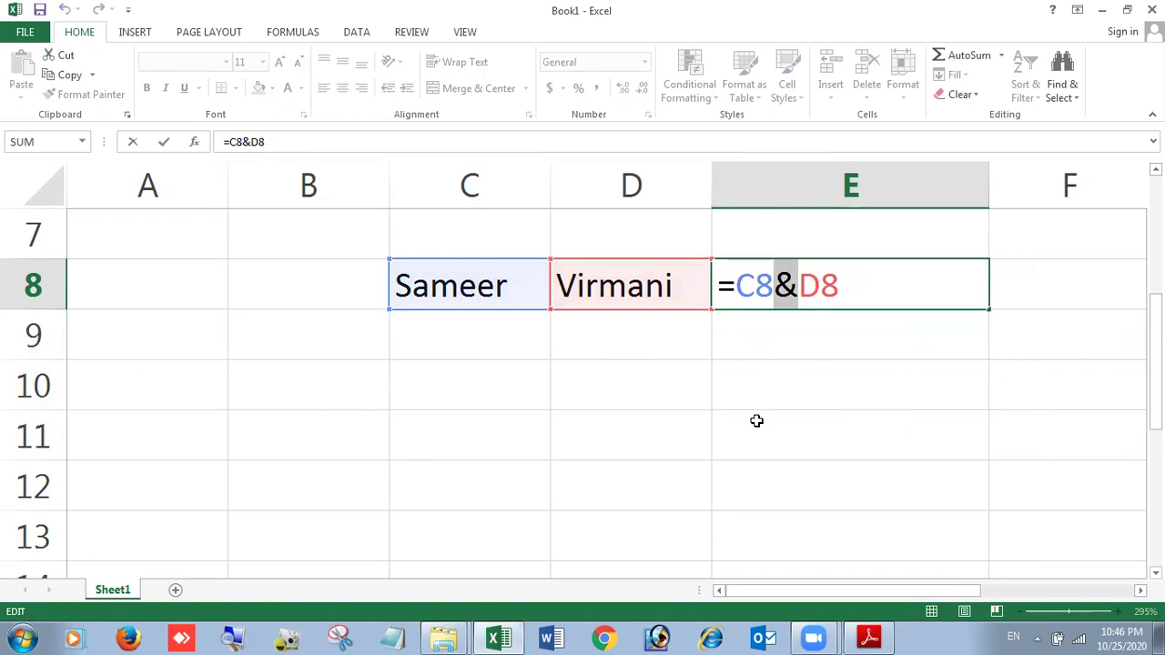
pyautogui.press('Return')
pyautogui.click(674, 334)
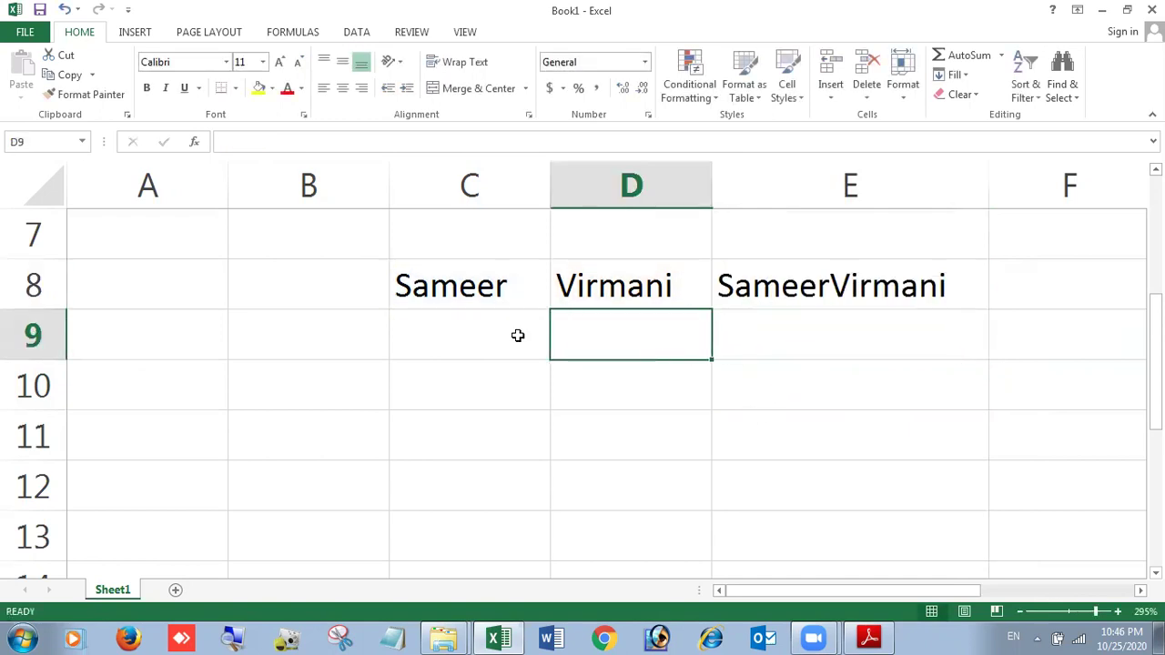
pyautogui.click(470, 334)
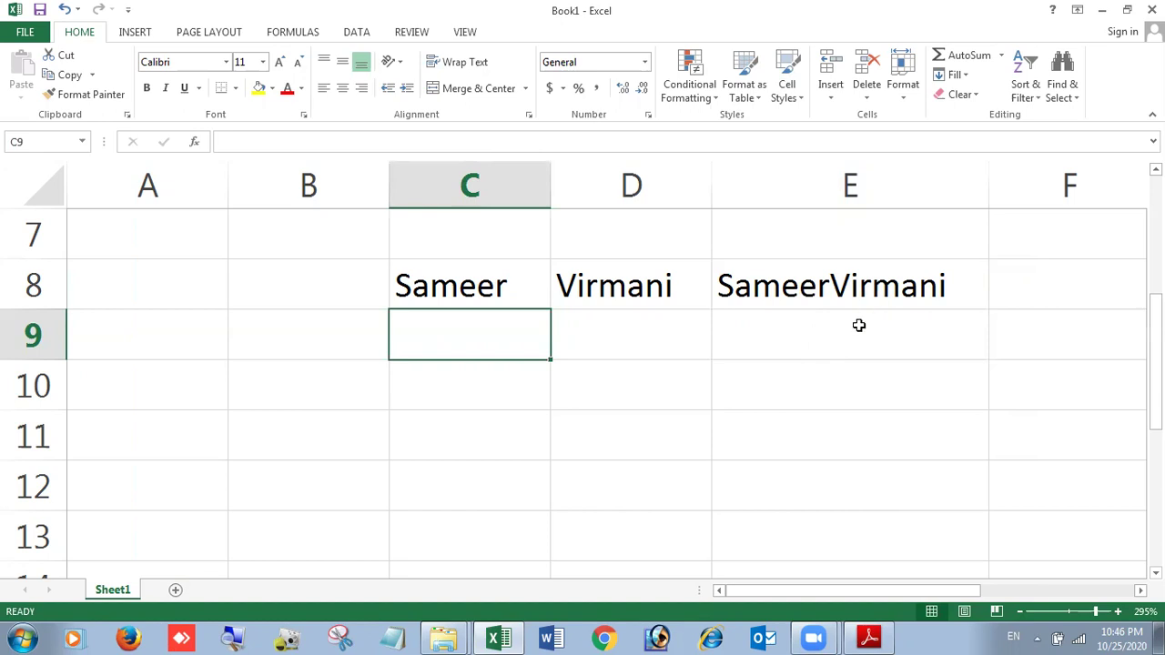
# - Switch to the textbook PDF and read the note on adding a space and the Cell Range section
pyautogui.click(868, 637)
pyautogui.scroll(-3, 462, 240)
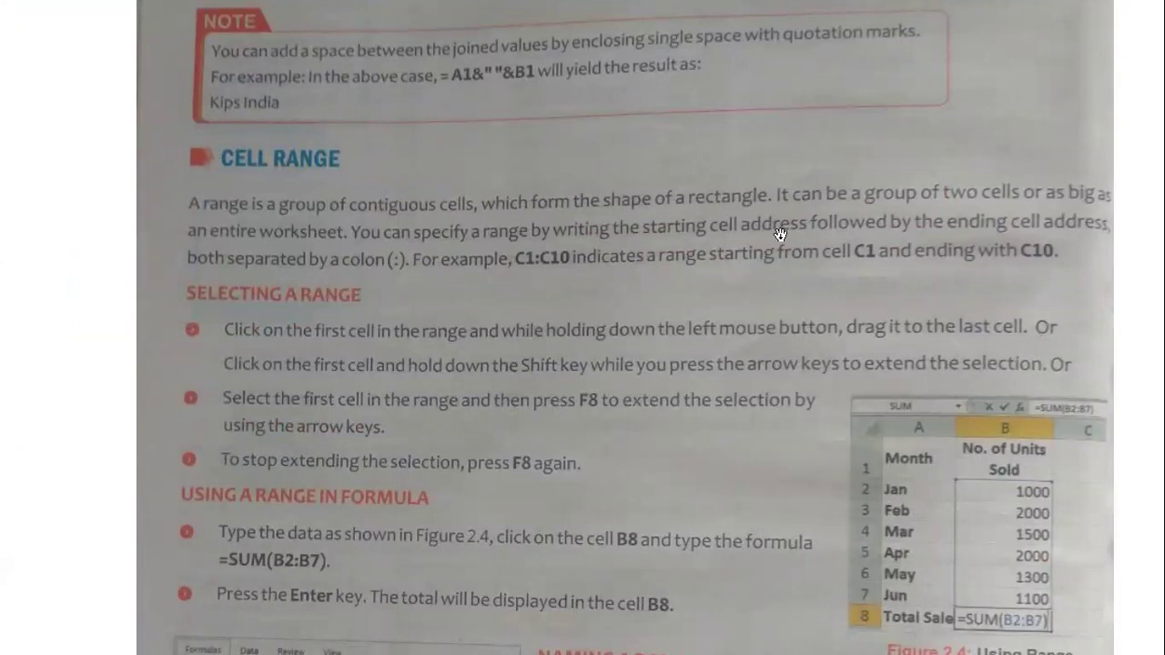
pyautogui.scroll(-3, 734, 316)
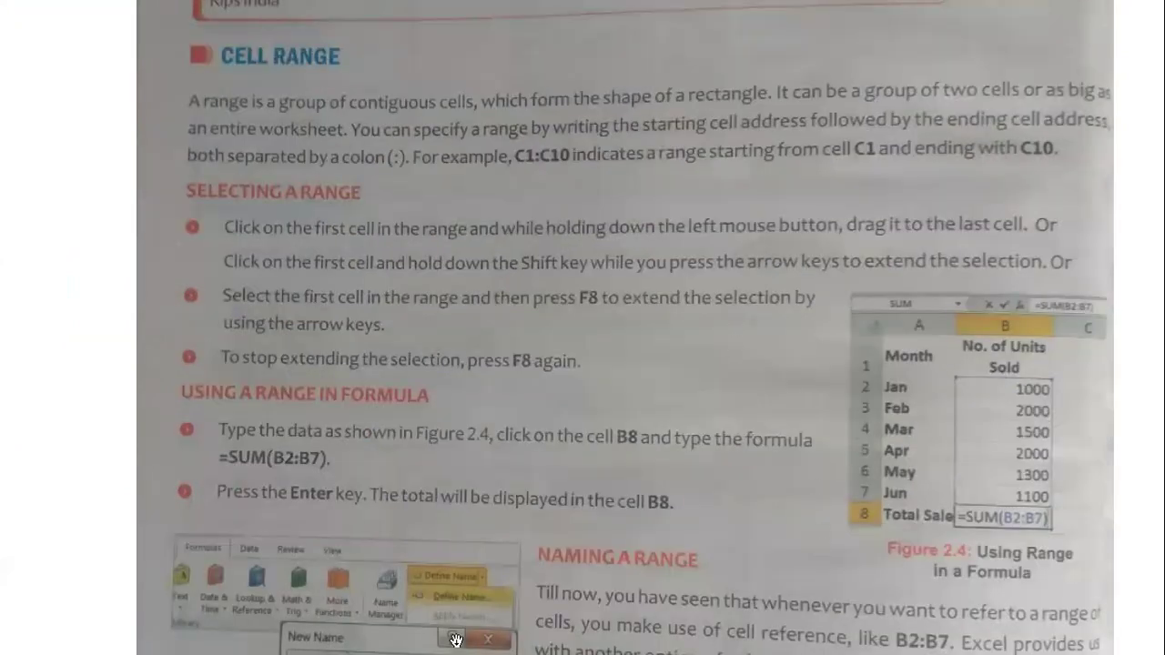
# - Switch back to Excel and select the range B2:E4 in the marks table
pyautogui.press('super')
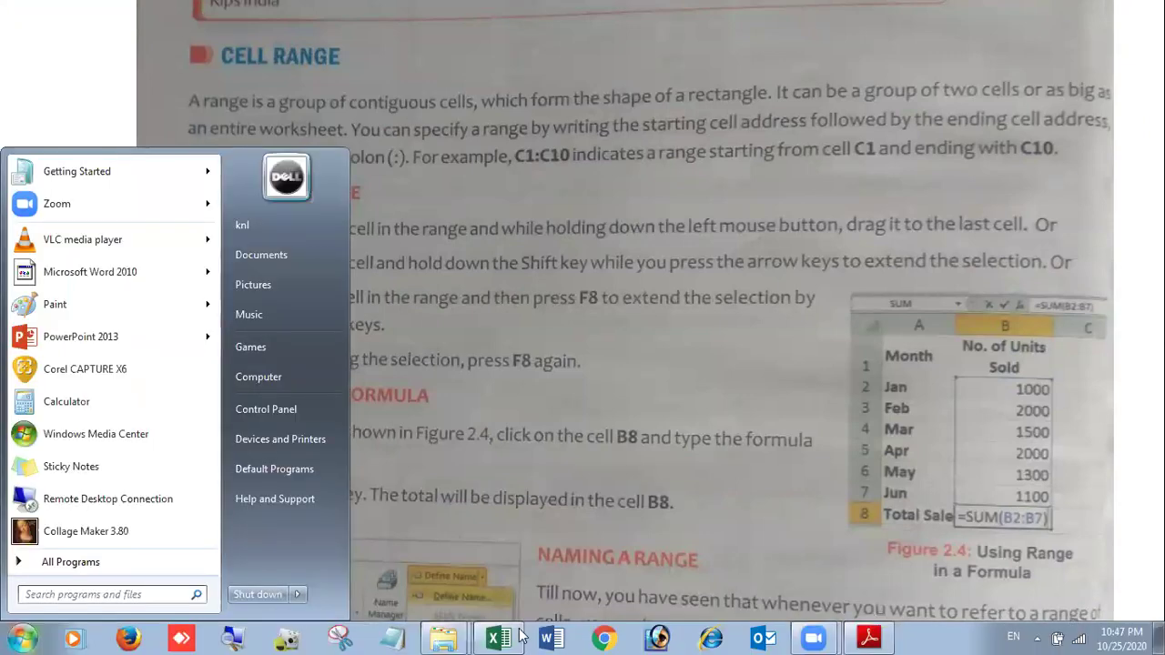
pyautogui.click(496, 637)
pyautogui.click(678, 312)
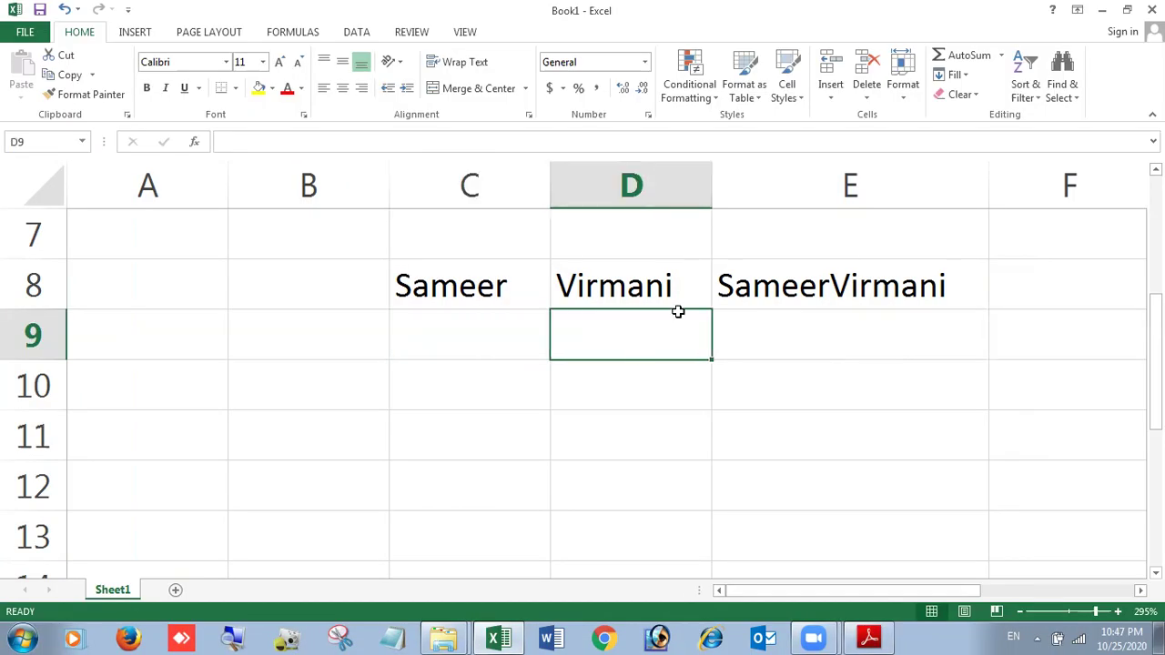
pyautogui.scroll(2, 265, 289)
pyautogui.click(291, 286)
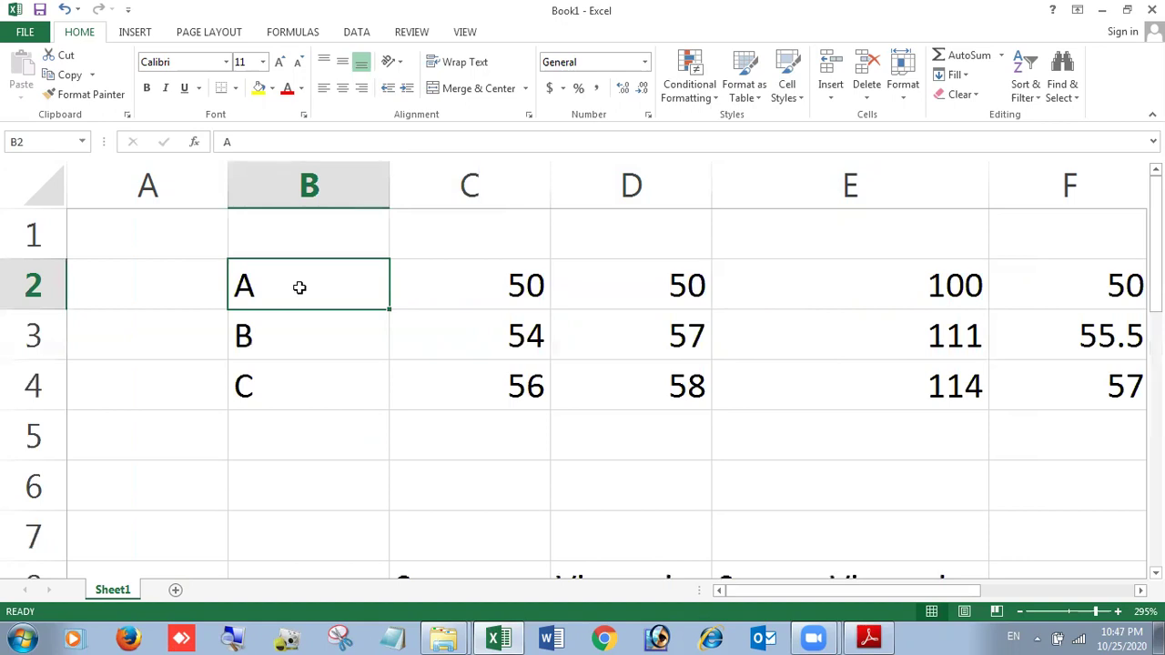
pyautogui.moveTo(300, 285)
pyautogui.mouseDown()
pyautogui.moveTo(391, 270)
pyautogui.moveTo(801, 257)
pyautogui.moveTo(957, 336)
pyautogui.moveTo(956, 376)
pyautogui.mouseUp()
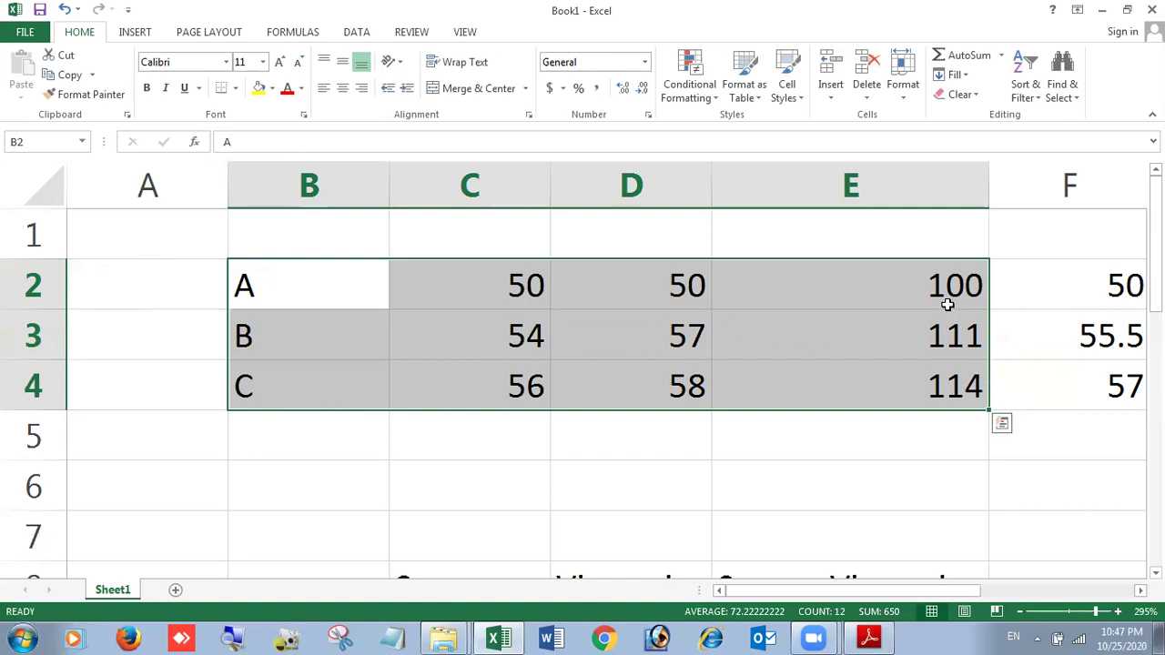
# - Switch to the textbook PDF, read the methods for selecting a range, and return to the marks table in Excel
pyautogui.click(869, 638)
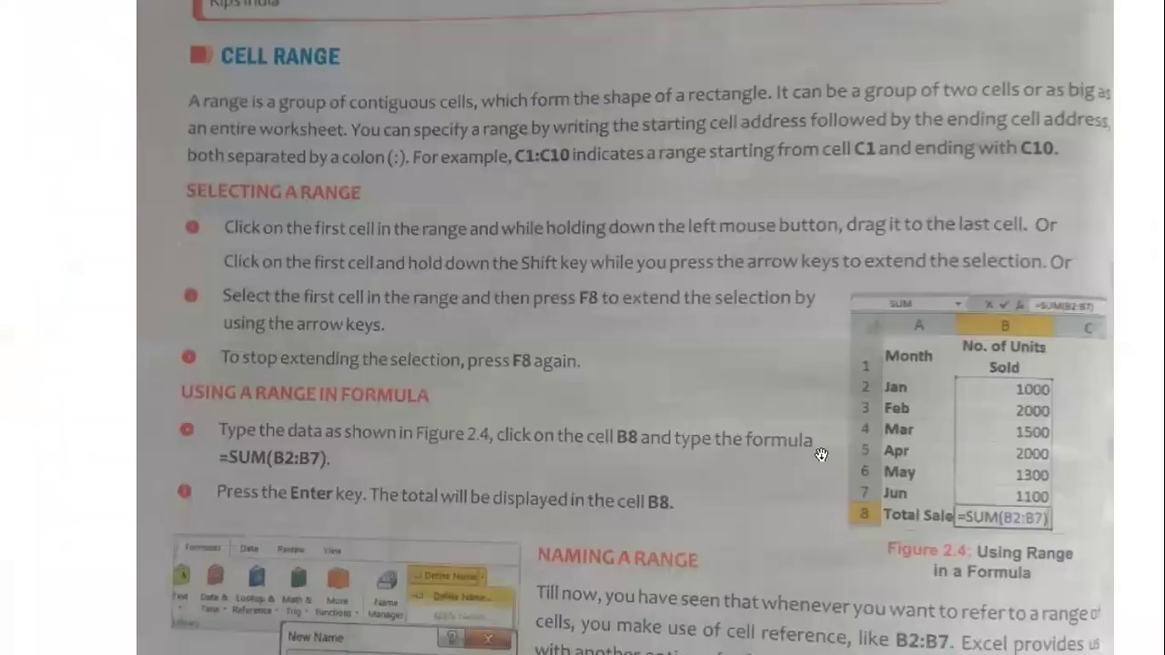
pyautogui.moveTo(683, 346); pyautogui.dragTo(678, 231)
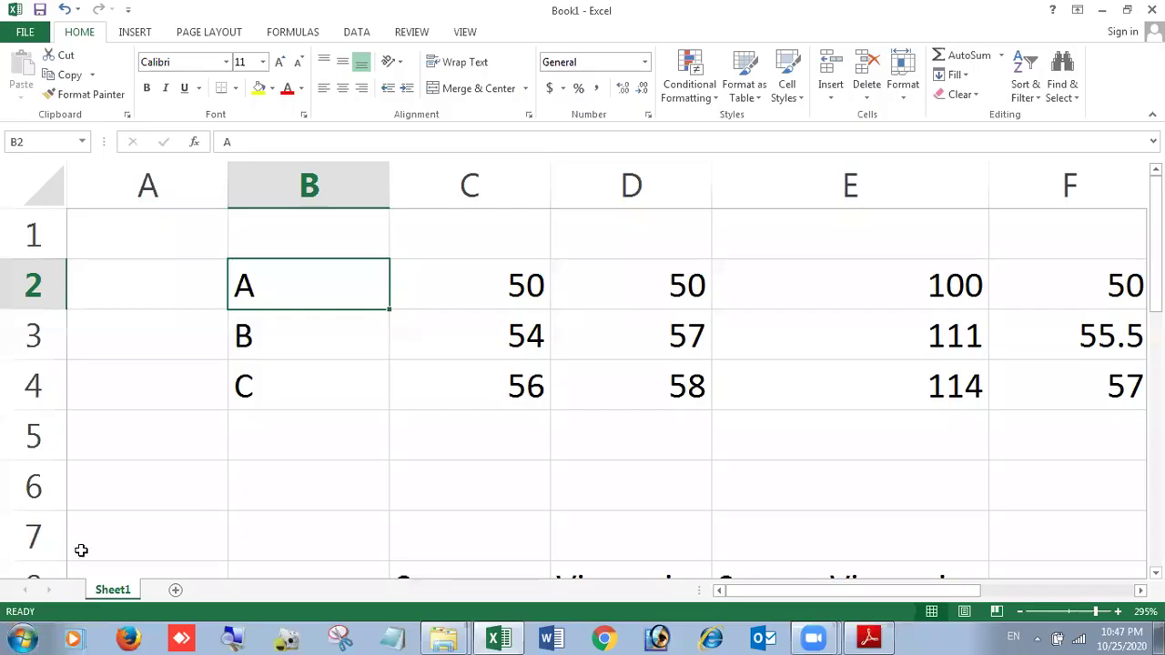
pyautogui.press('super+p')
pyautogui.press('Escape')
# - Extend the selection from cell B2 across to column E and down to row 4
pyautogui.hotkey('shift', 'Right')
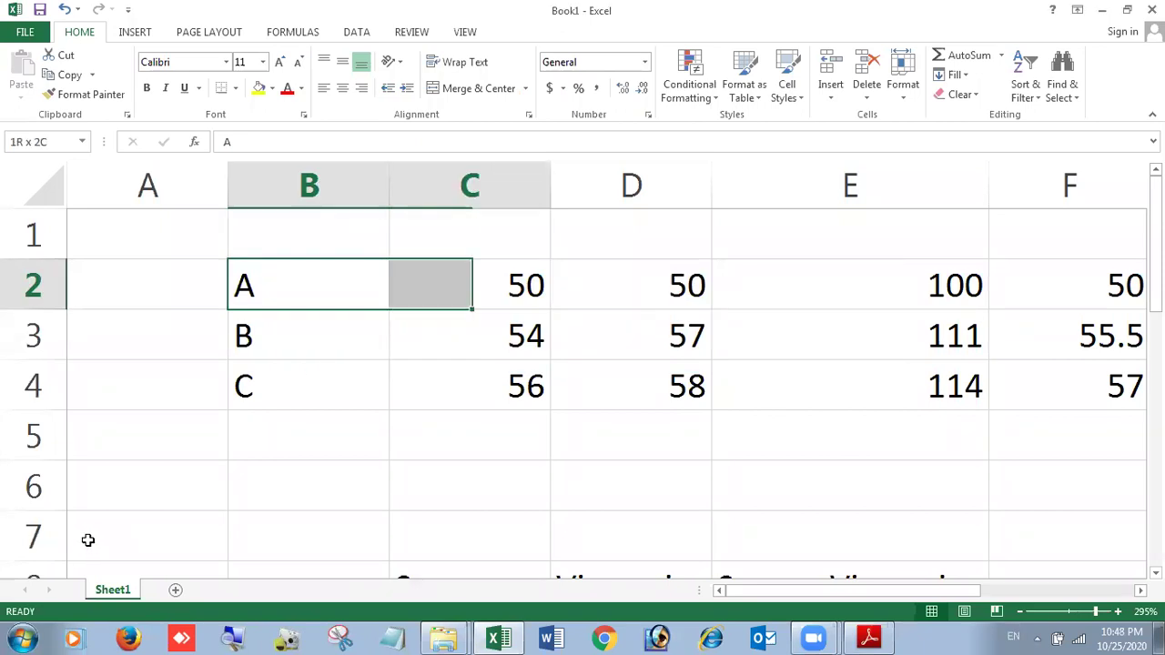
pyautogui.hotkey('shift', 'Right')
pyautogui.hotkey('shift', 'Right')
pyautogui.hotkey('shift', 'Down')
pyautogui.hotkey('shift', 'Down')
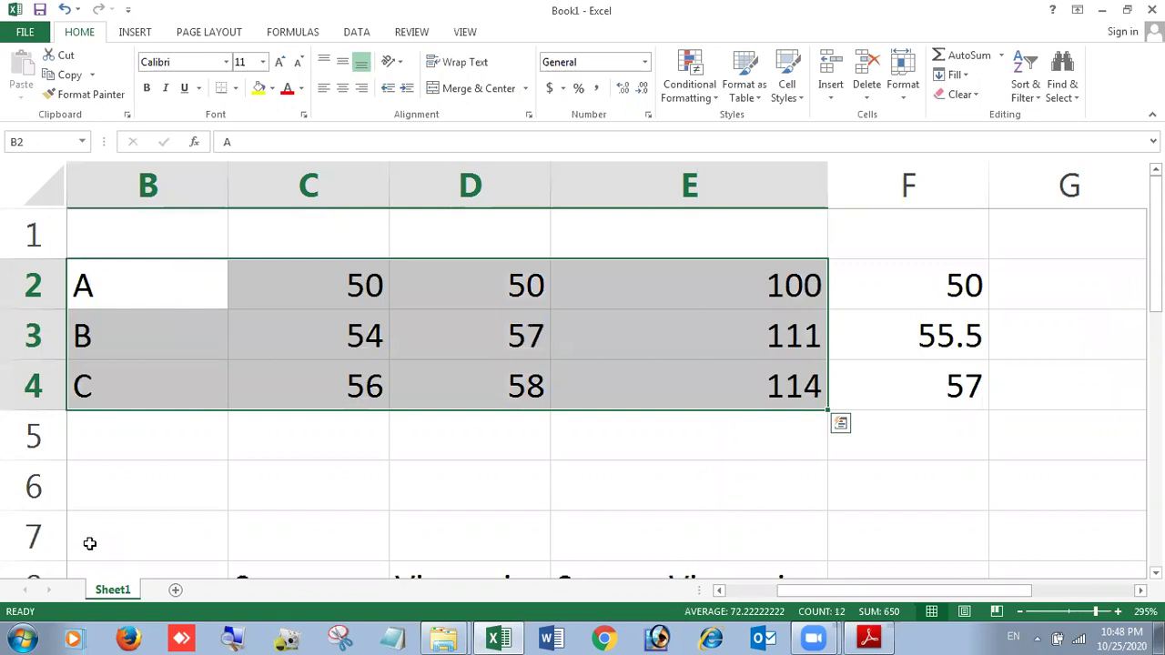
# - Restart the selection at B2 and extend it over the whole marks table to F4
pyautogui.moveTo(817, 596); pyautogui.dragTo(733, 597)
pyautogui.click(322, 297)
pyautogui.hotkey('shift', 'Right')
pyautogui.hotkey('shift', 'Right')
pyautogui.hotkey('shift', 'Right')
pyautogui.hotkey('shift', 'Right')
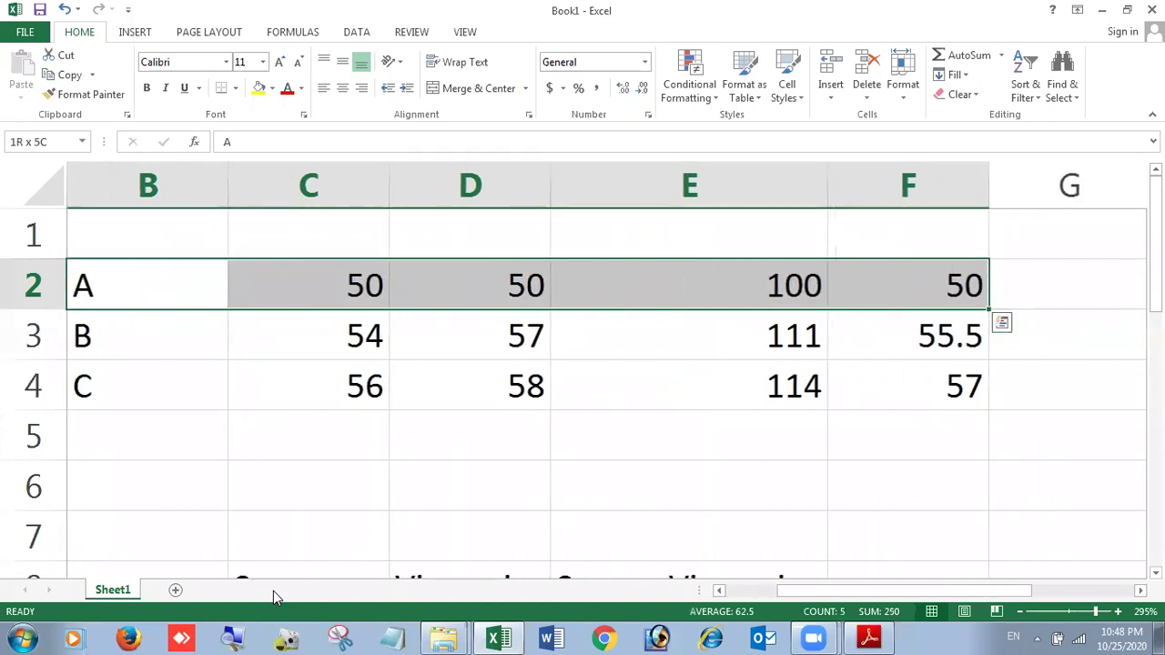
pyautogui.hotkey('shift', 'Down')
pyautogui.hotkey('shift', 'Down')
# - Shrink the selected range back to column B, and extend it across to column F again
pyautogui.hotkey('shift', 'Left')
pyautogui.hotkey('shift', 'Left')
pyautogui.hotkey('shift', 'Left')
pyautogui.hotkey('shift', 'Left')
pyautogui.hotkey('shift', 'Right')
pyautogui.hotkey('shift', 'Right')
pyautogui.hotkey('shift', 'Right')
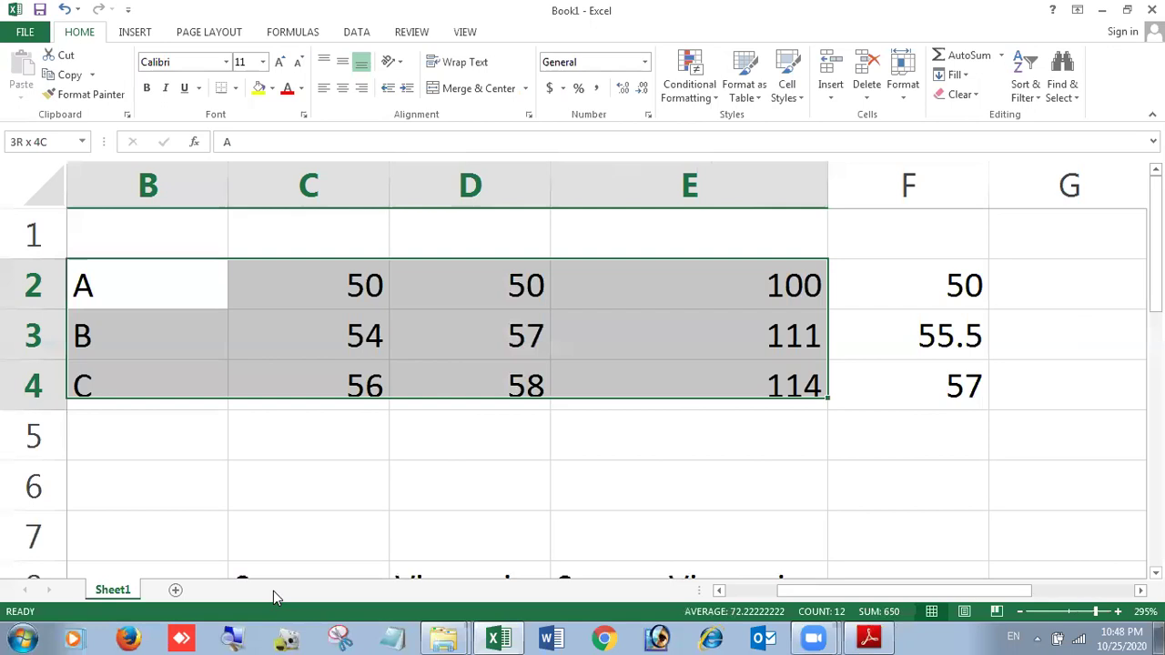
pyautogui.hotkey('shift', 'Right')
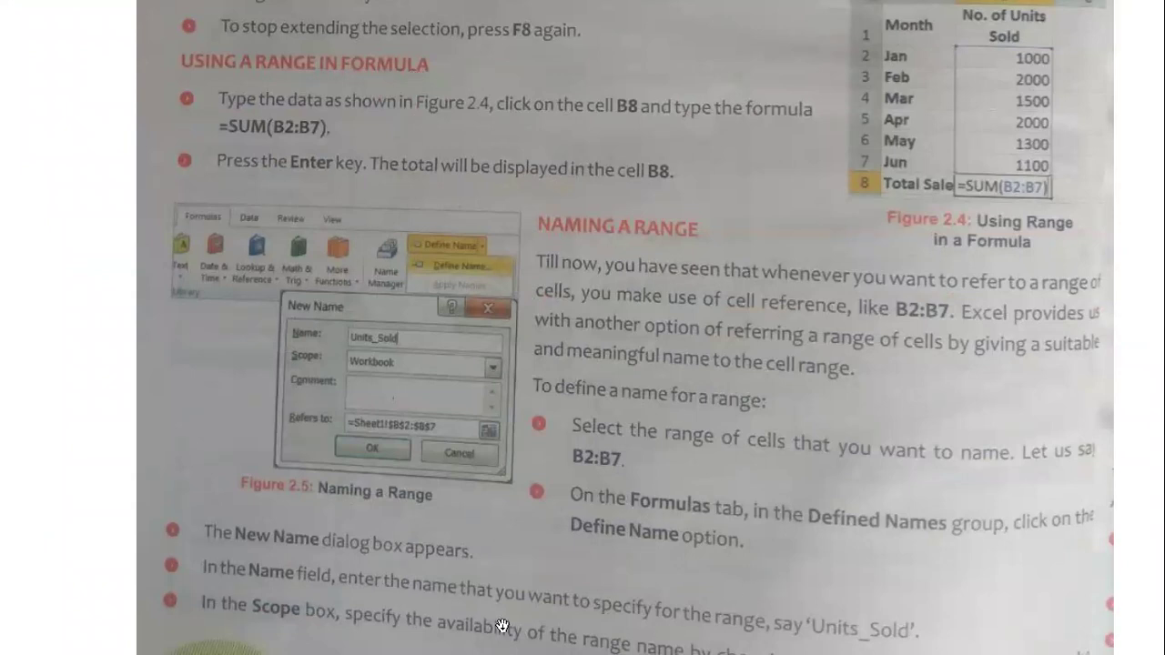
# - Return from the textbook to Excel and insert a blank column before the totals in column E
pyautogui.press('super')
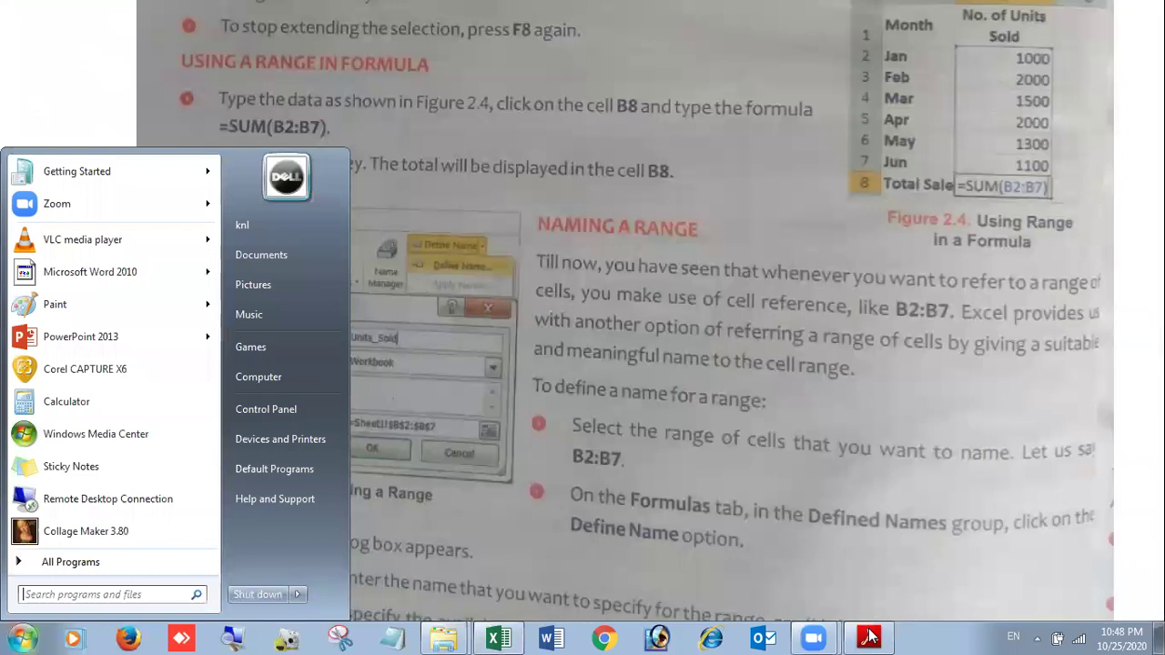
pyautogui.click(492, 637)
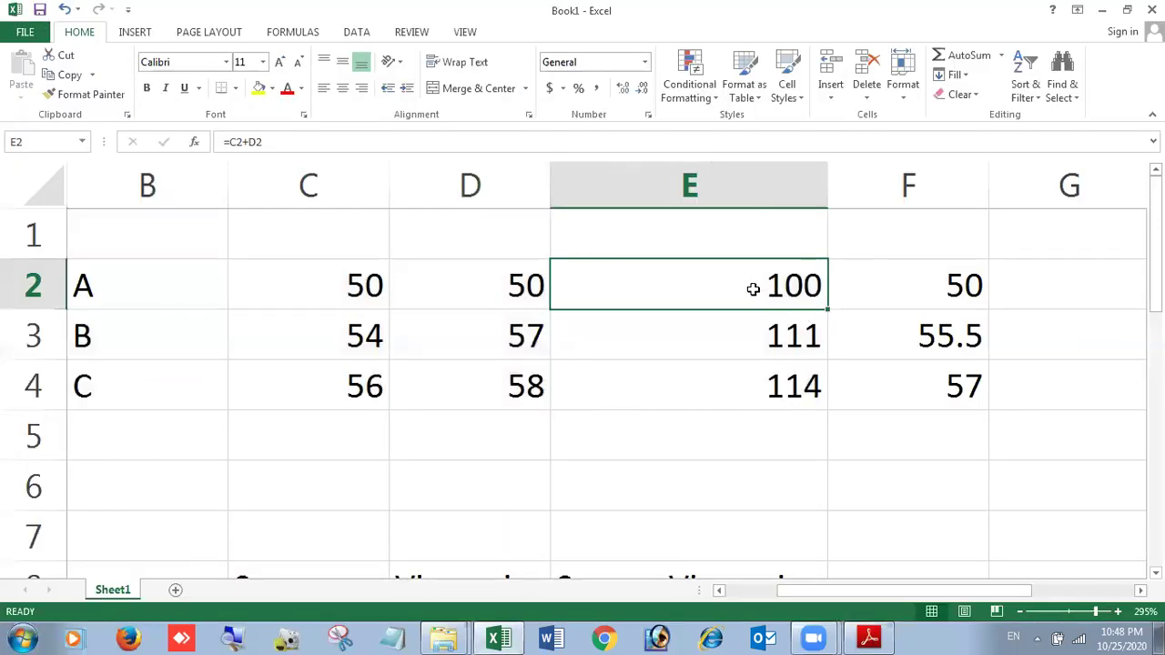
pyautogui.moveTo(754, 291); pyautogui.dragTo(755, 377)
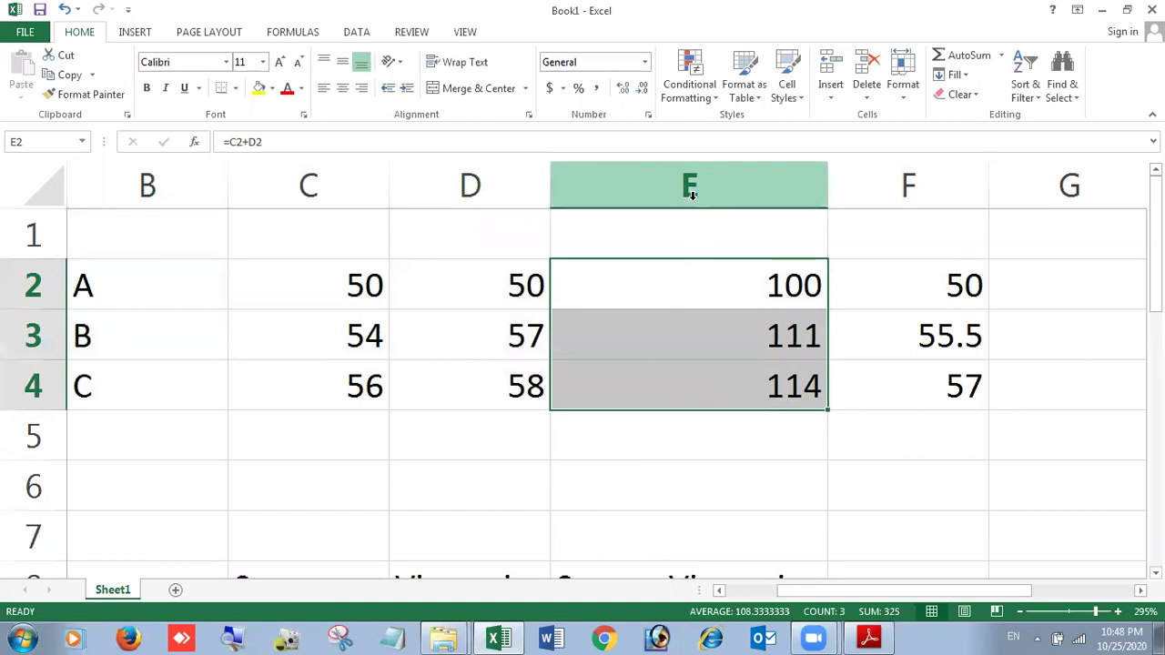
pyautogui.click(616, 182)
pyautogui.rightClick(617, 185)
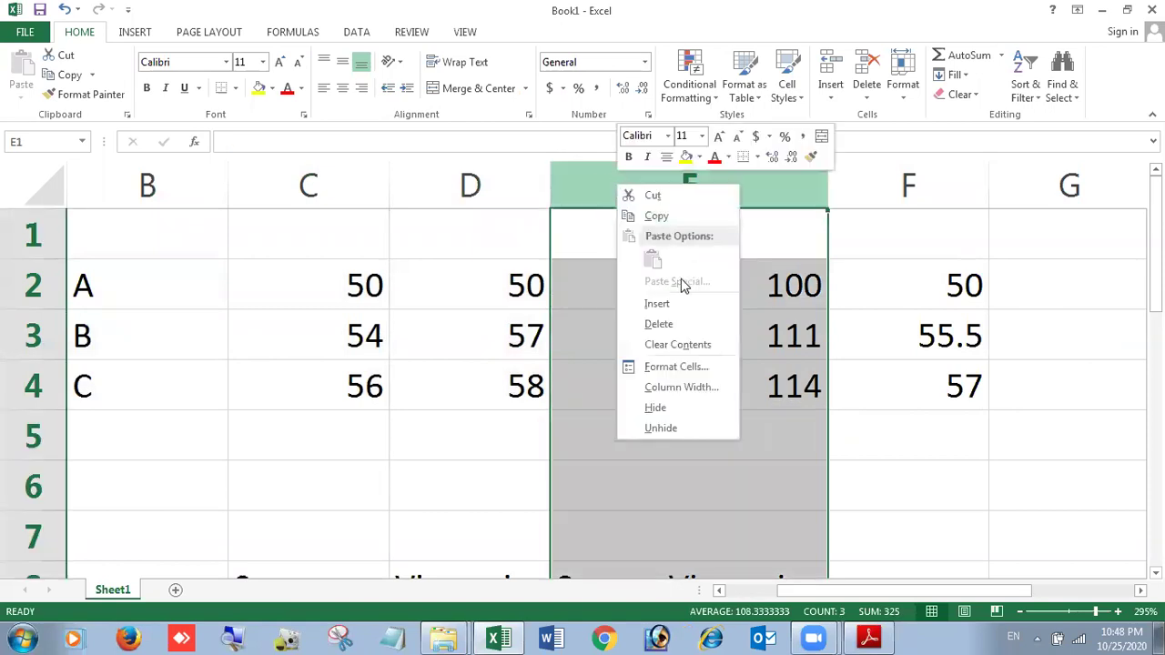
pyautogui.click(656, 303)
# - Enter the marks 50, 65 and 68 in cells E2 to E4 of the new column
pyautogui.click(637, 285)
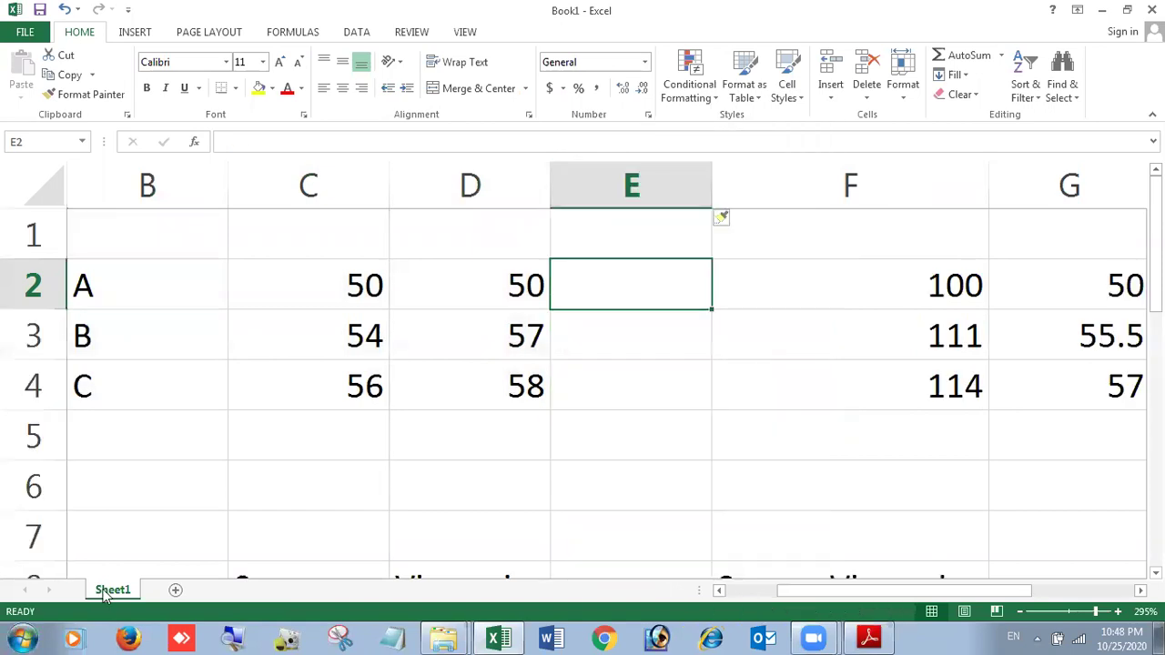
pyautogui.write('50')
pyautogui.press('Return')
pyautogui.write('65')
pyautogui.press('Return')
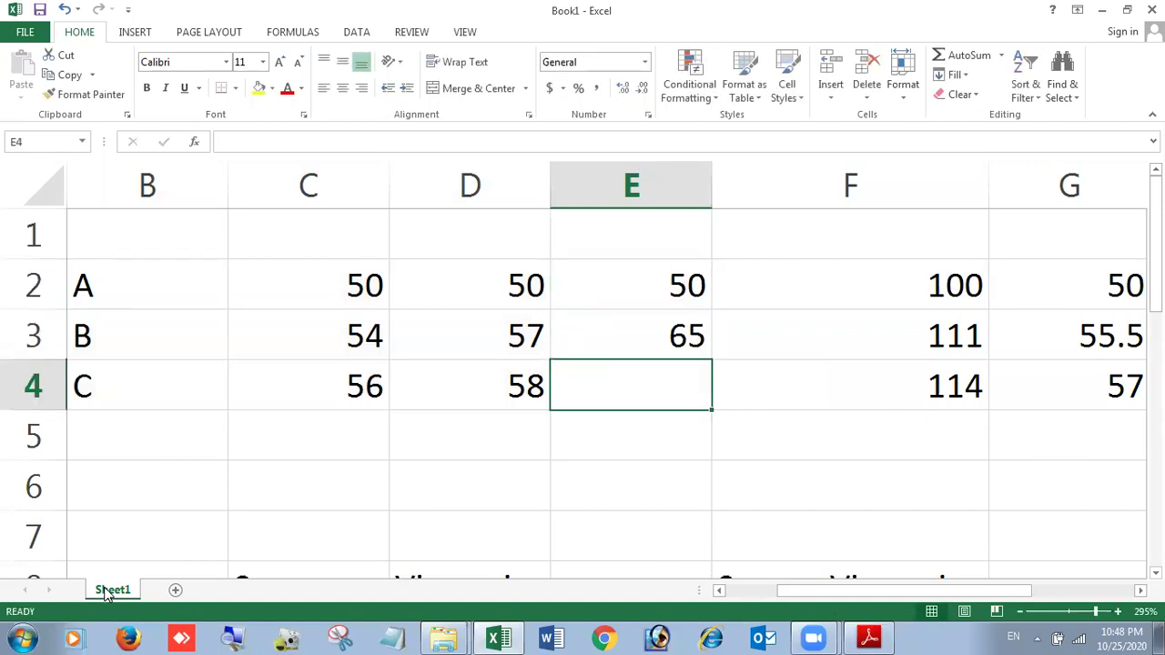
pyautogui.write('68')
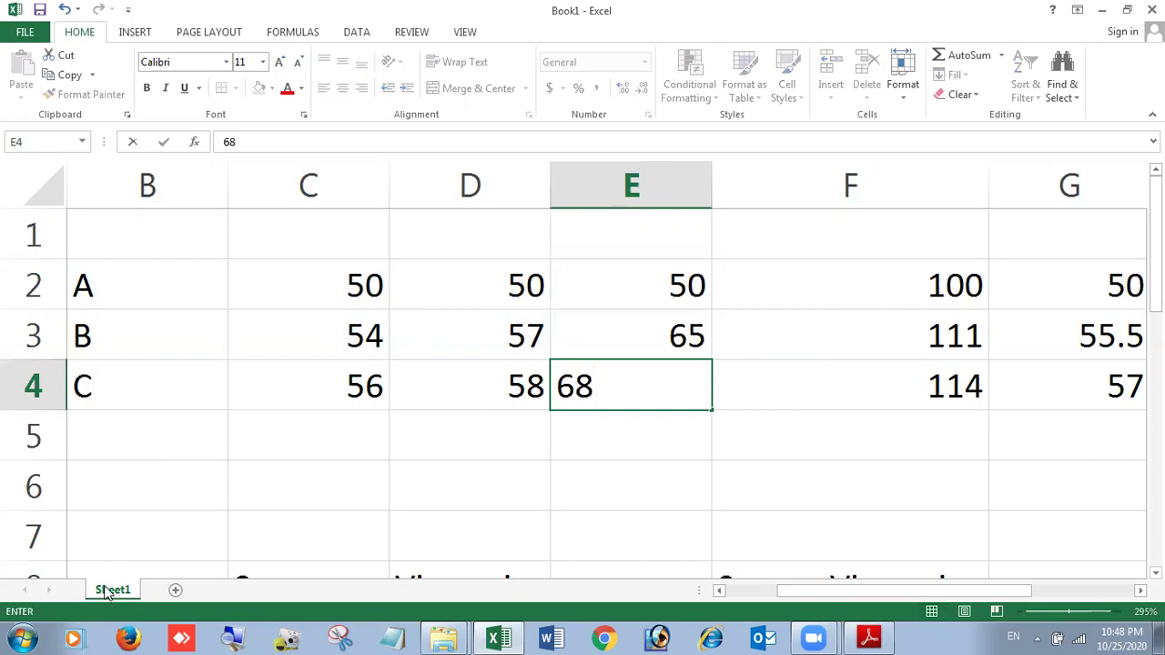
pyautogui.press('Tab')
# - Clear the old totals in F2:F4 and the old percentages in G2:G4
pyautogui.press('Up')
pyautogui.press('Up')
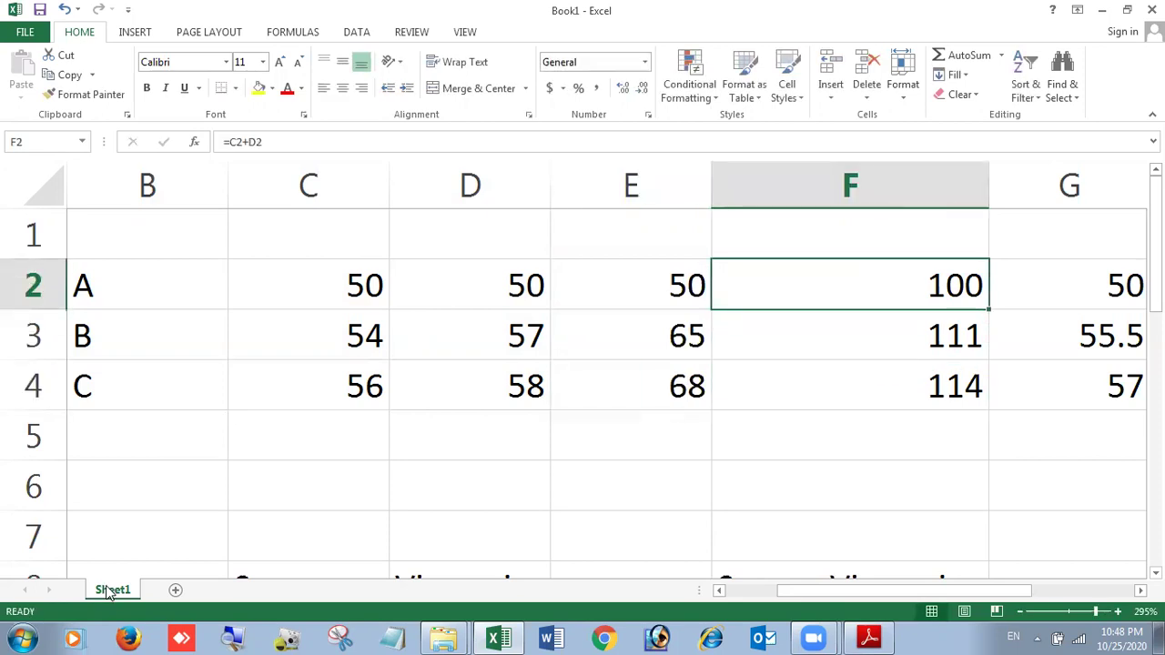
pyautogui.hotkey('shift', 'Down')
pyautogui.hotkey('shift', 'Down')
pyautogui.press('Delete')
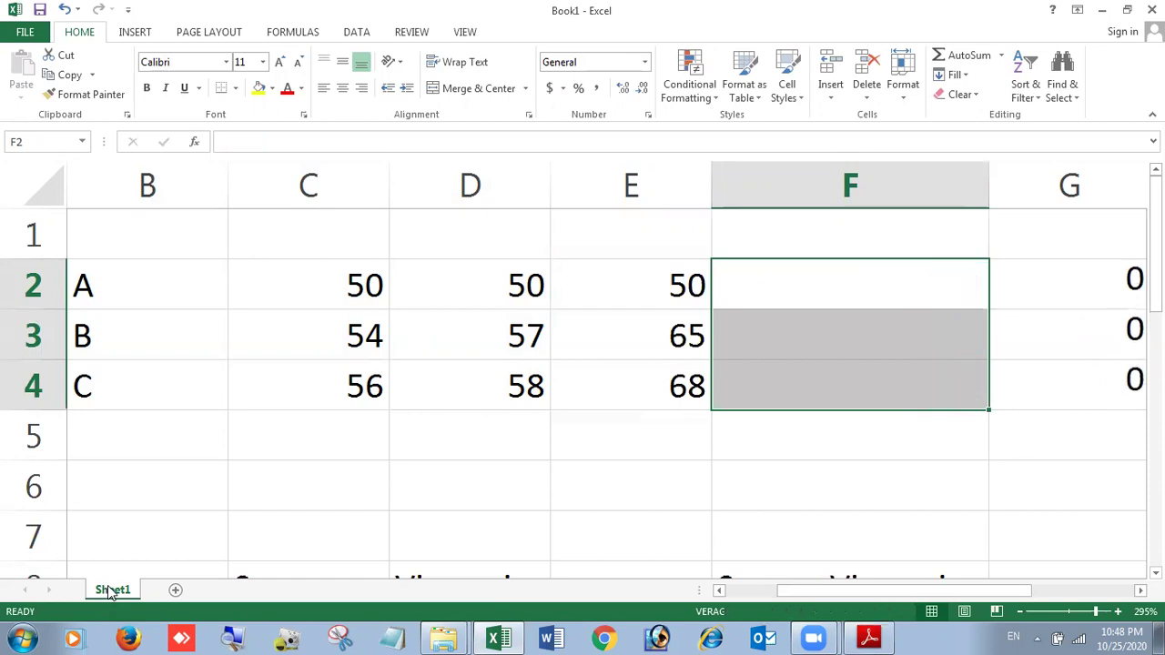
pyautogui.press('Left')
pyautogui.press('Right')
pyautogui.press('Right')
pyautogui.hotkey('shift', 'Down')
pyautogui.hotkey('shift', 'Down')
pyautogui.press('Delete')
pyautogui.press('Left')
pyautogui.press('Left')
pyautogui.press('Right')
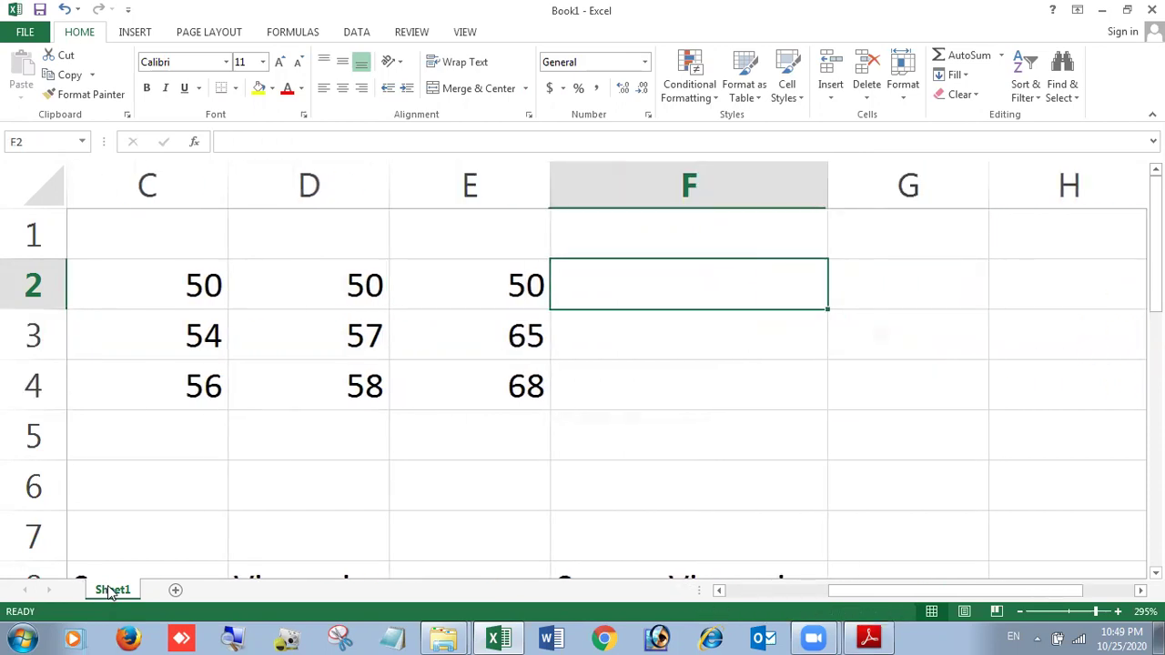
# - Enter the formula =sum(C2:E2) in F2 to total row 2's marks with a cell range
pyautogui.write('=sum(')
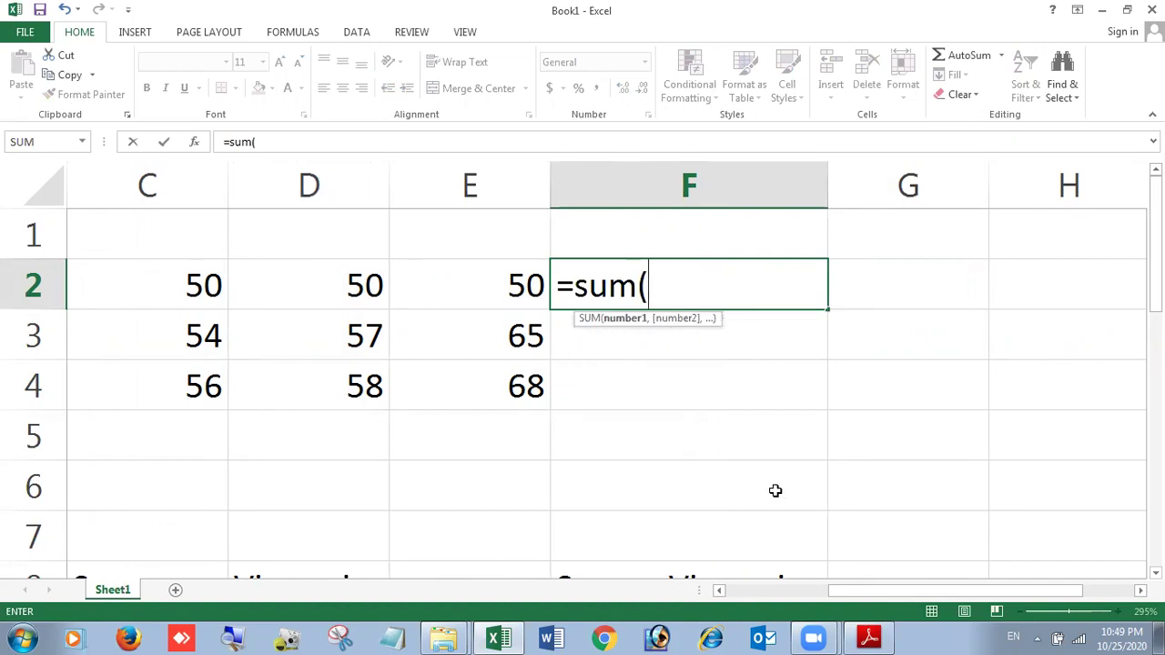
pyautogui.moveTo(848, 592); pyautogui.dragTo(807, 601)
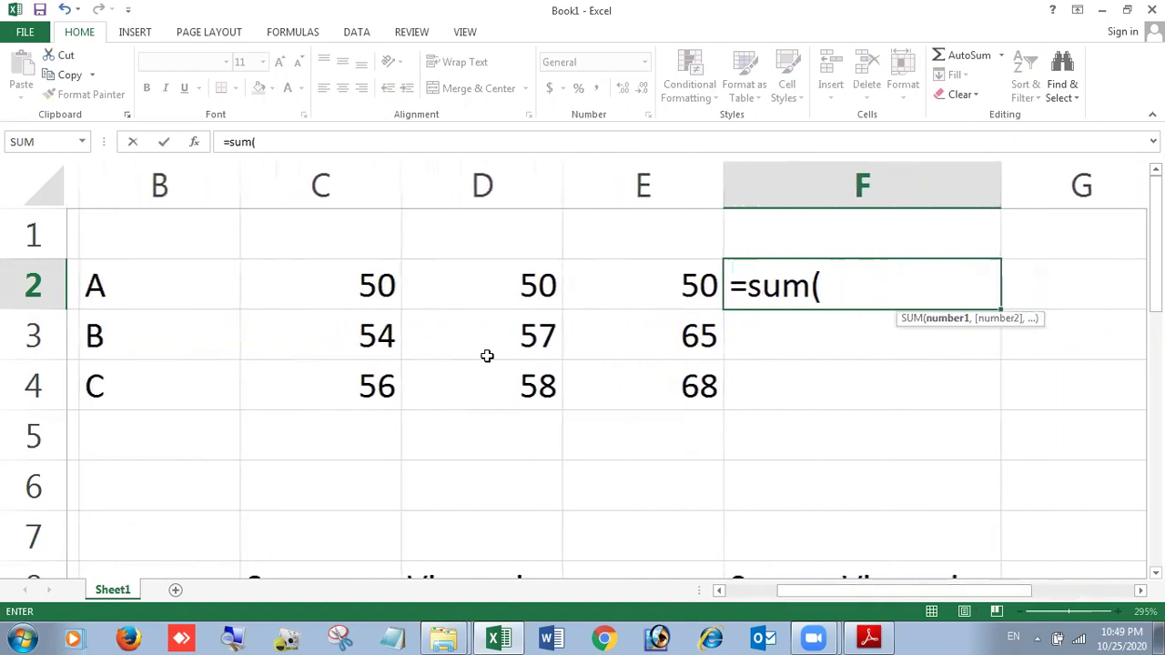
pyautogui.click(355, 289)
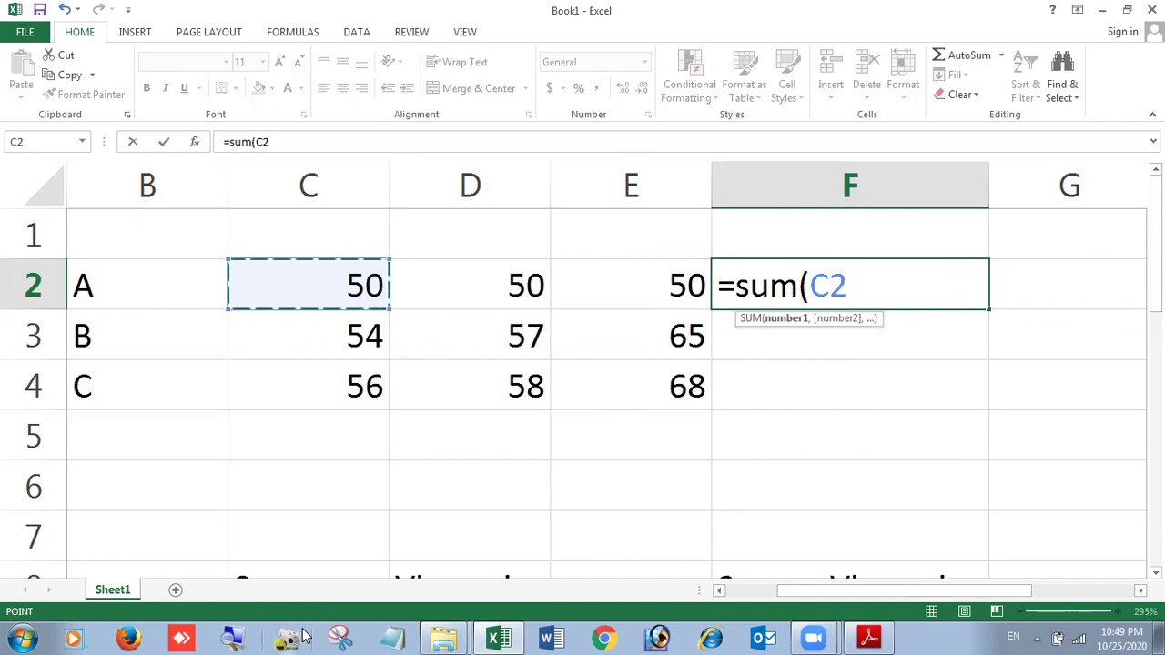
pyautogui.press('F8')
pyautogui.press('BackSpace')
pyautogui.press('BackSpace')
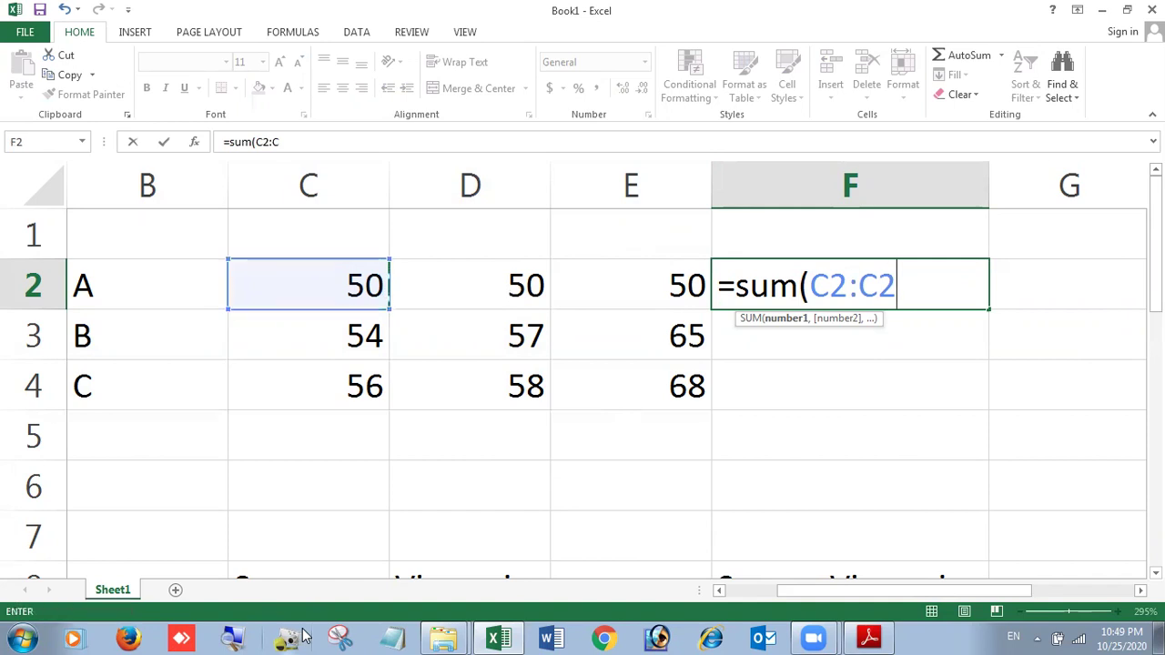
pyautogui.press('BackSpace')
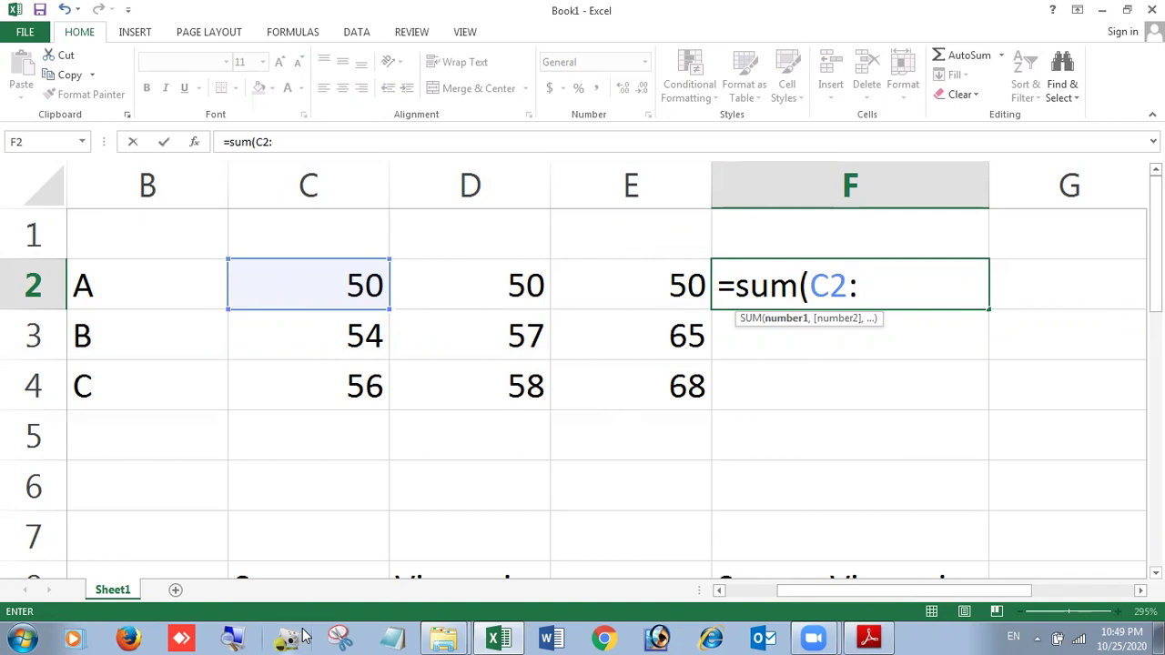
pyautogui.click(662, 290)
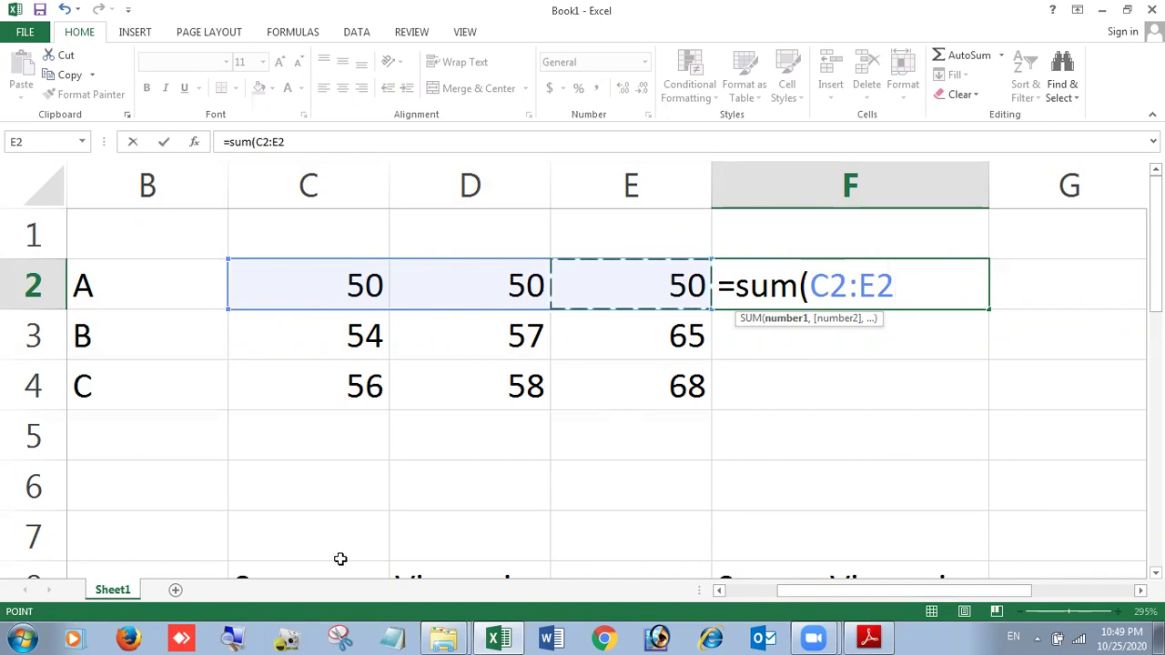
pyautogui.write(')')
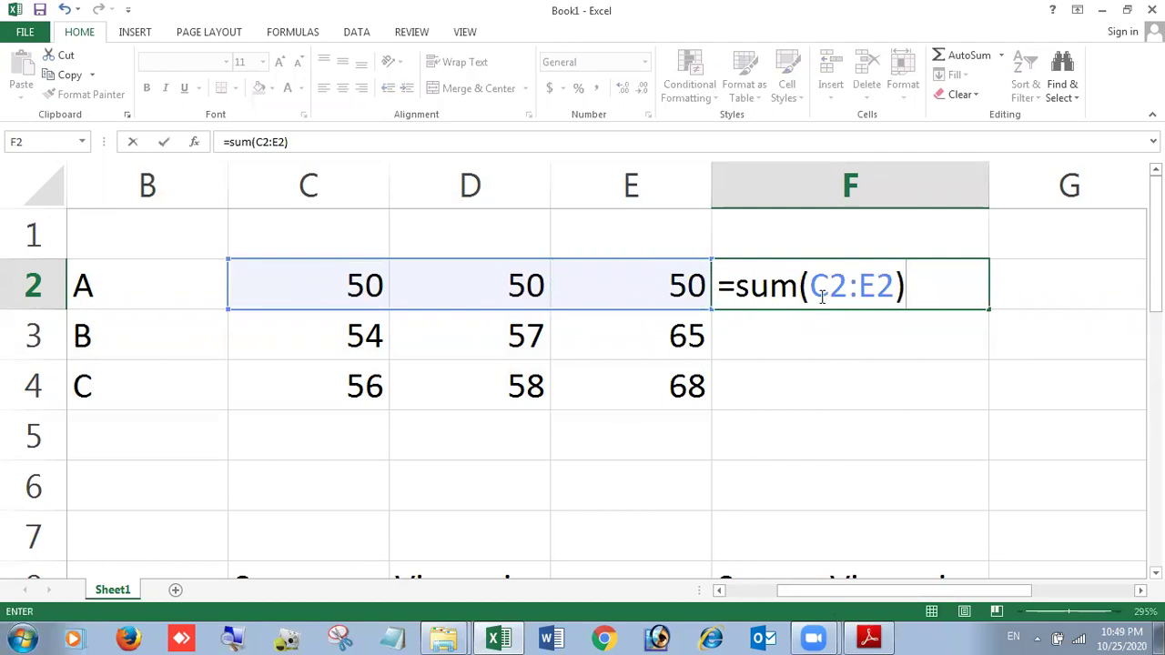
pyautogui.moveTo(812, 286); pyautogui.dragTo(847, 288)
pyautogui.click(860, 293)
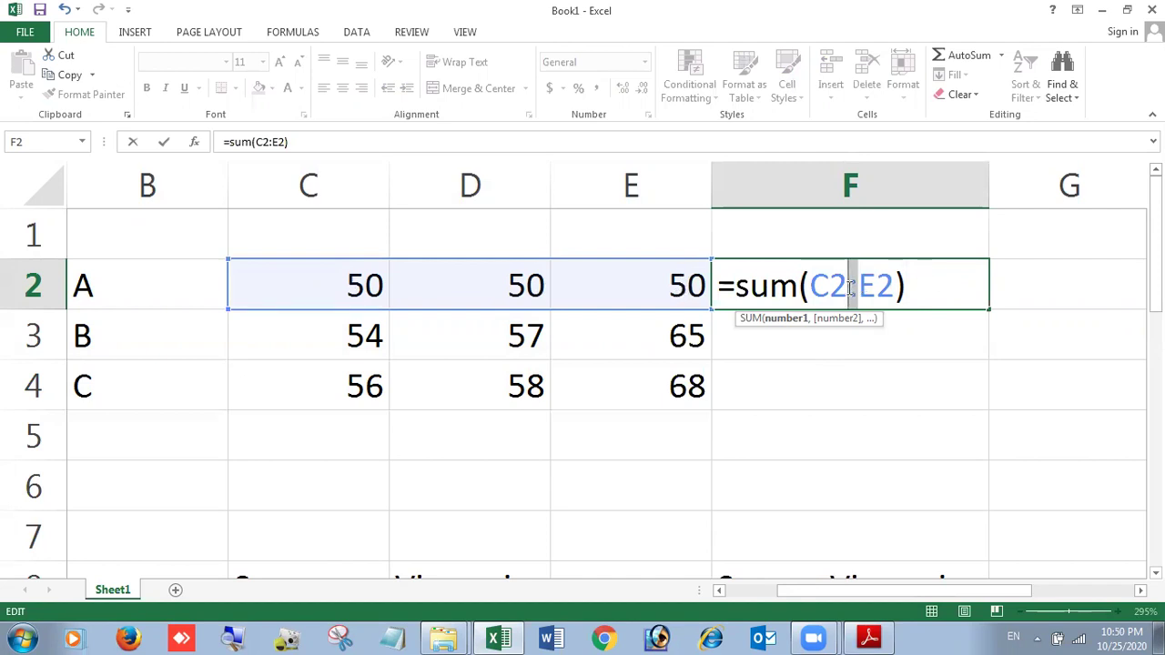
pyautogui.click(921, 286)
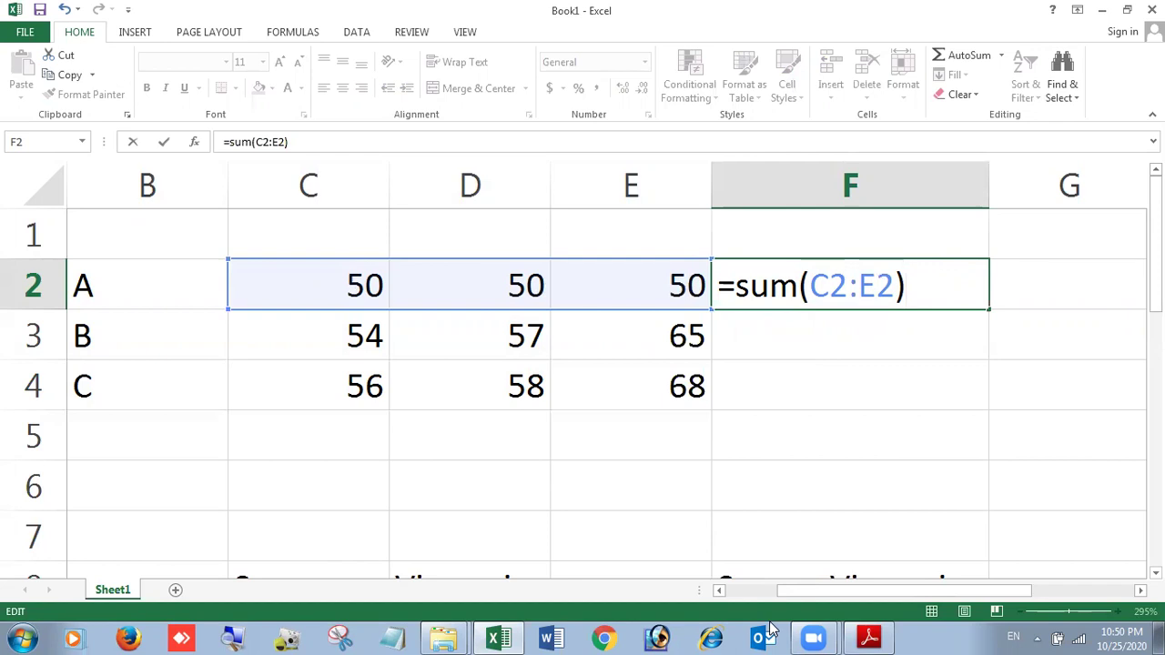
pyautogui.press('Return')
# - Narrow column F and fill the total formula from F2 down to F4
pyautogui.click(979, 286)
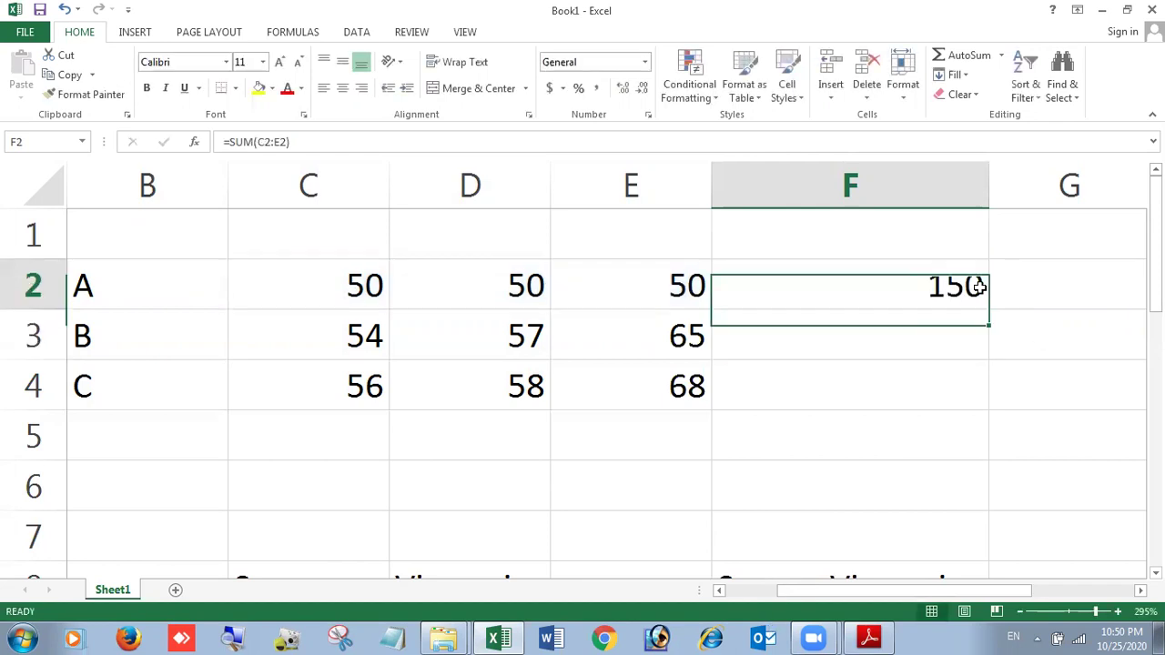
pyautogui.moveTo(989, 187); pyautogui.dragTo(807, 227)
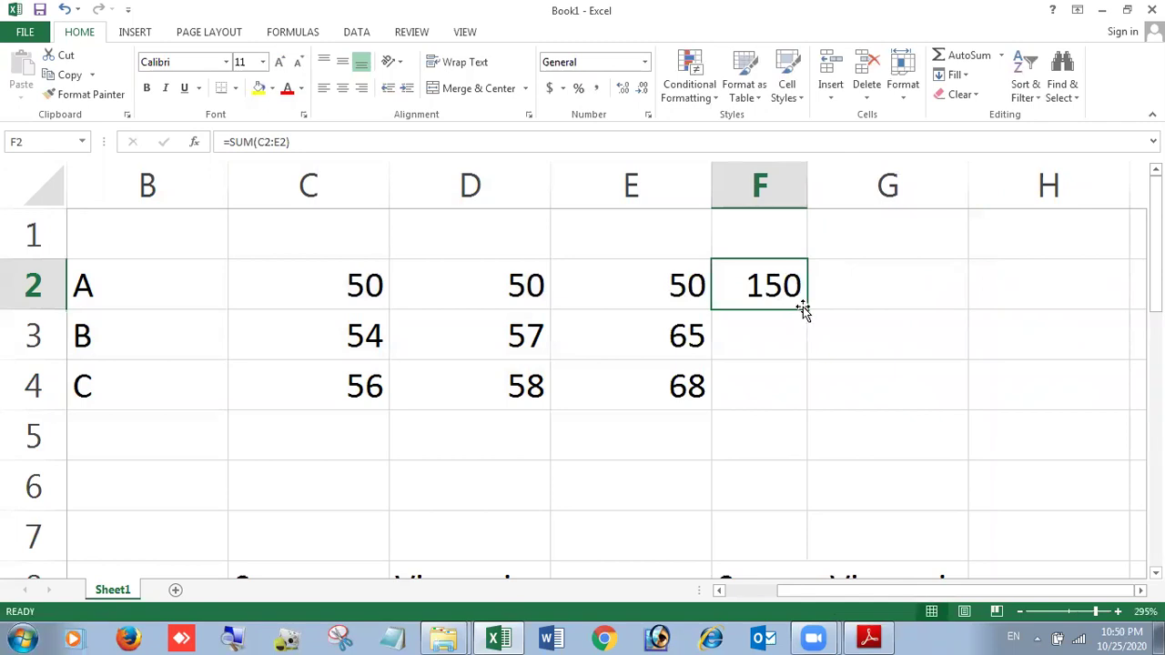
pyautogui.moveTo(806, 307); pyautogui.dragTo(801, 398)
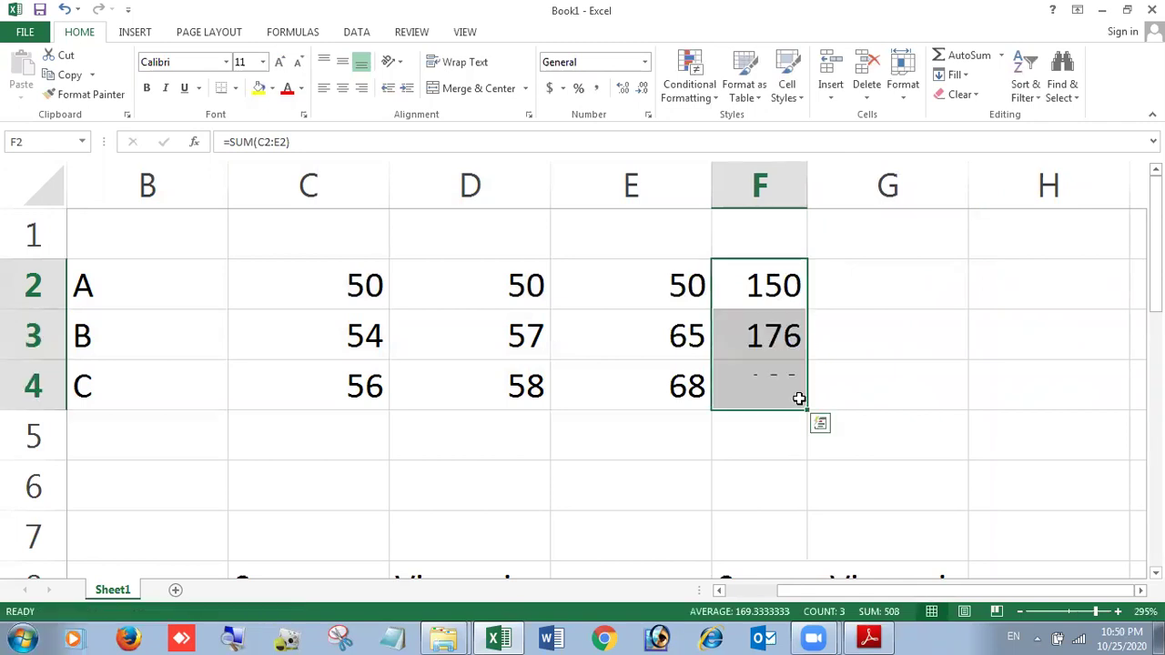
pyautogui.click(854, 369)
# - Enter the percentage formula =F2*100/300 in cell G2
pyautogui.click(908, 278)
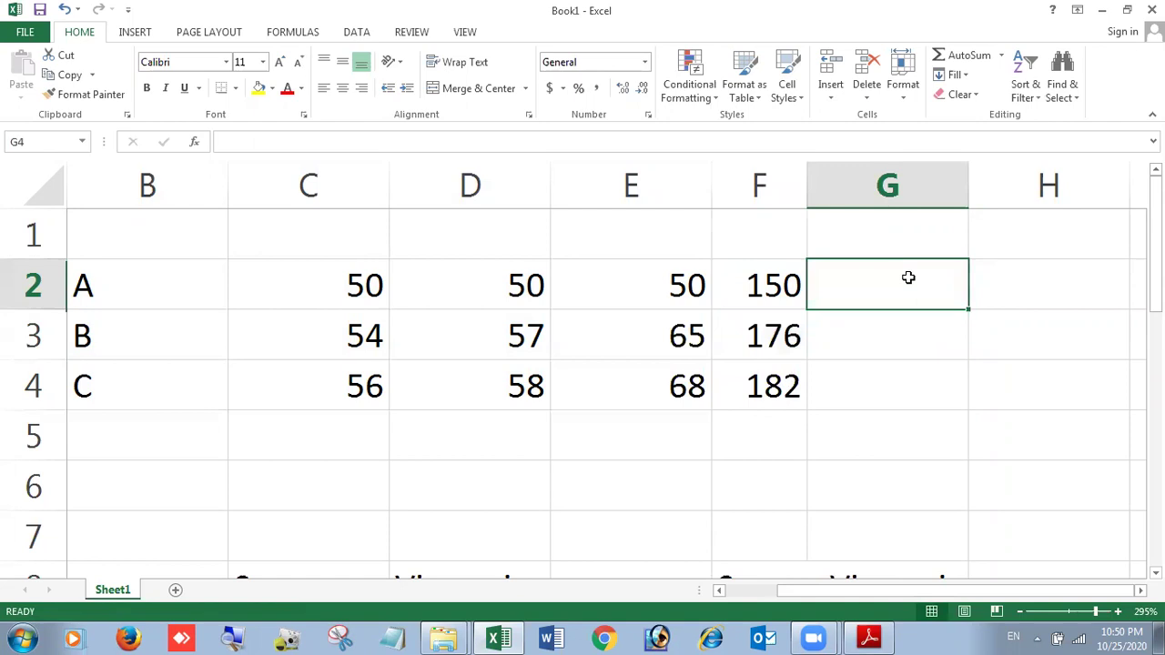
pyautogui.write('=')
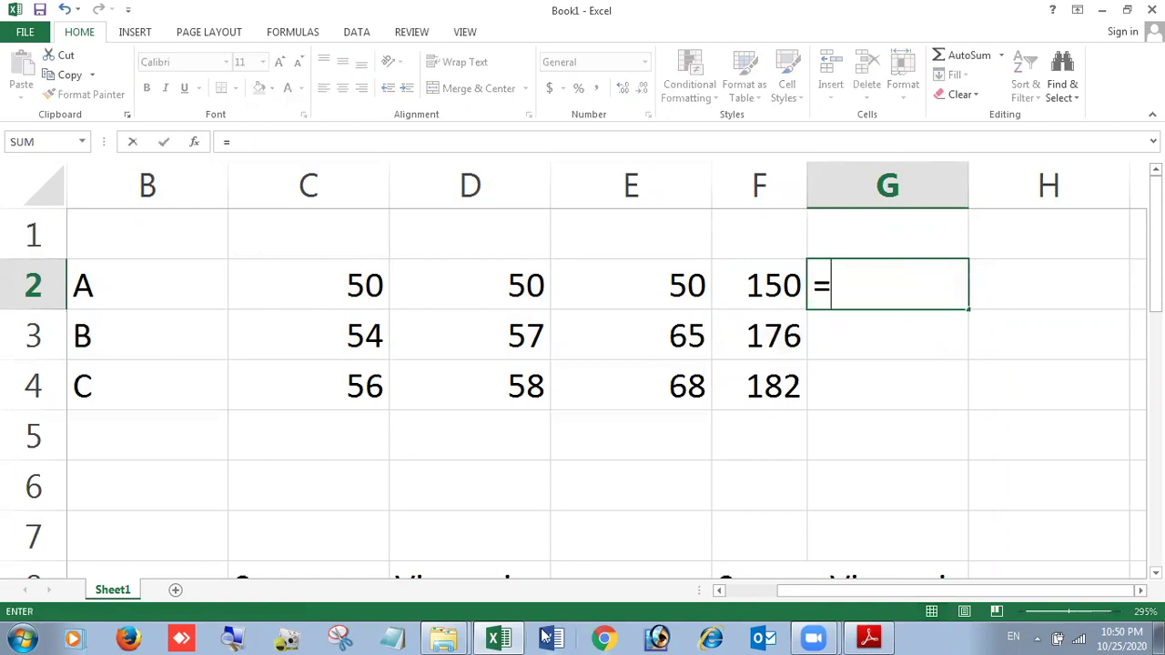
pyautogui.click(789, 295)
pyautogui.write('*')
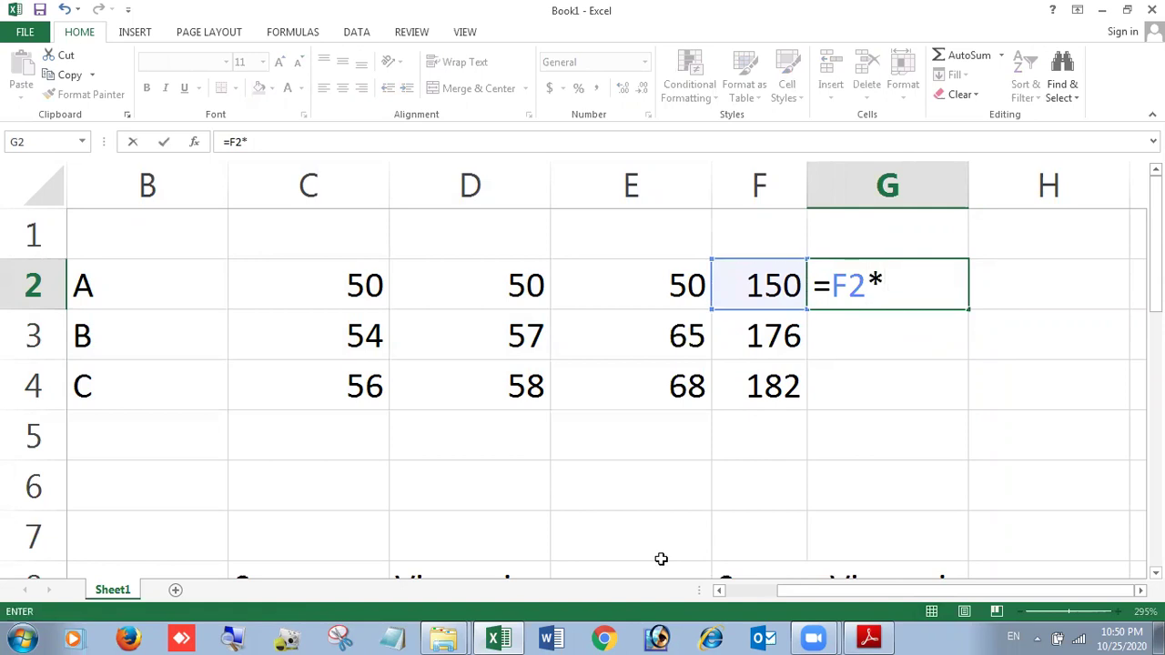
pyautogui.write('100/')
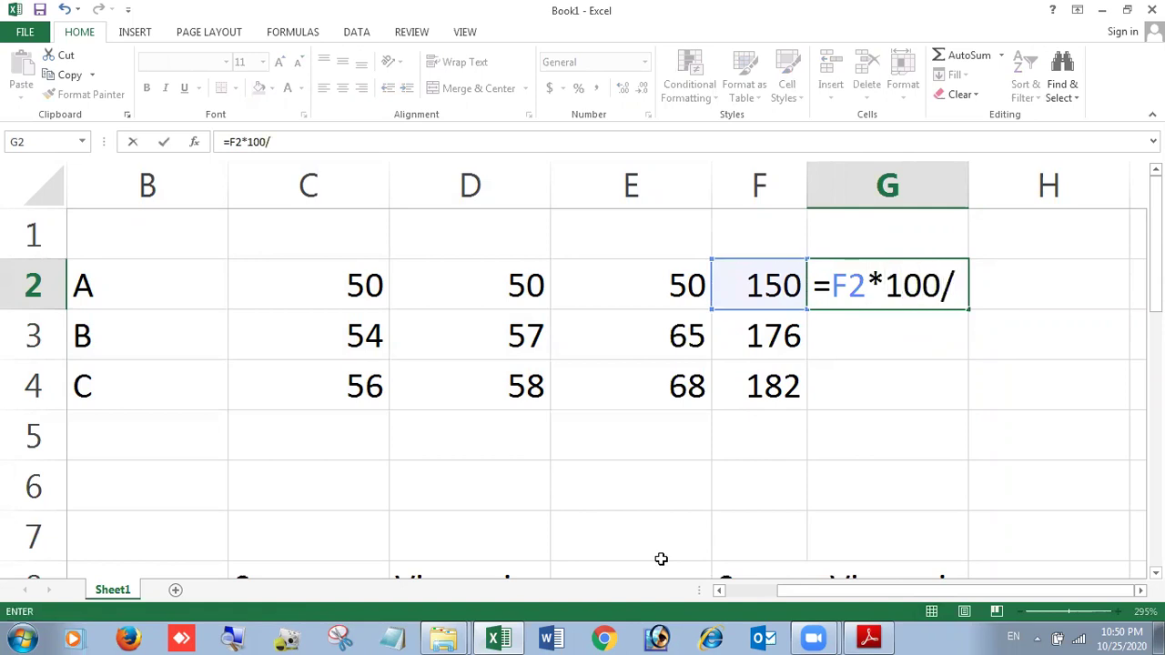
pyautogui.write('300')
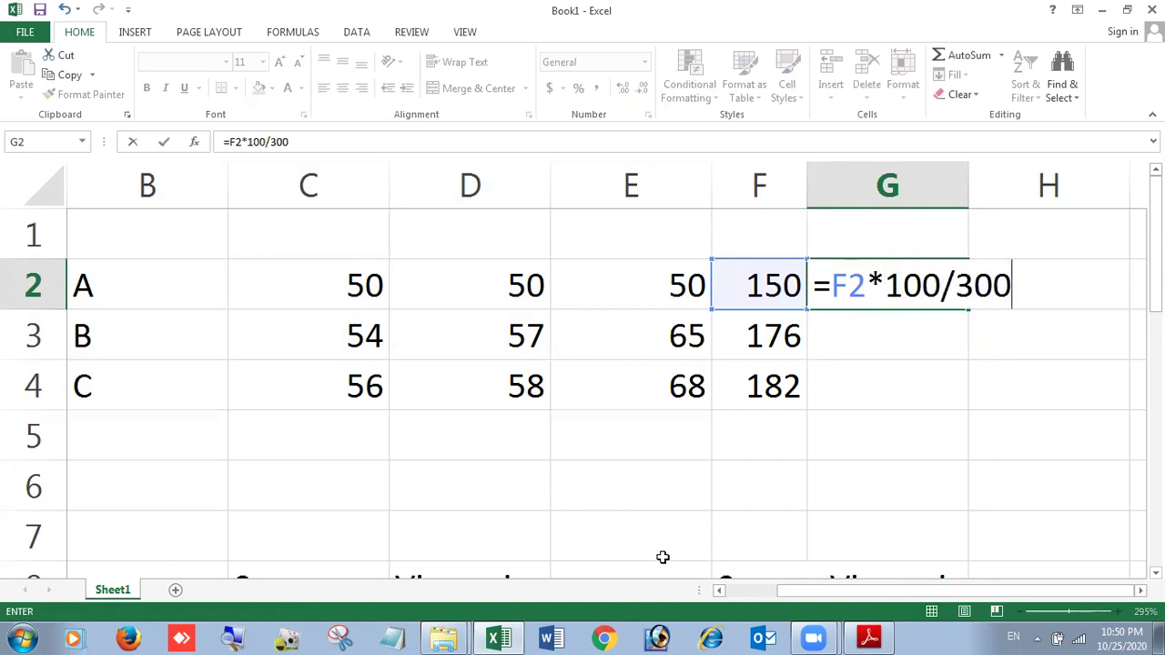
pyautogui.press('Return')
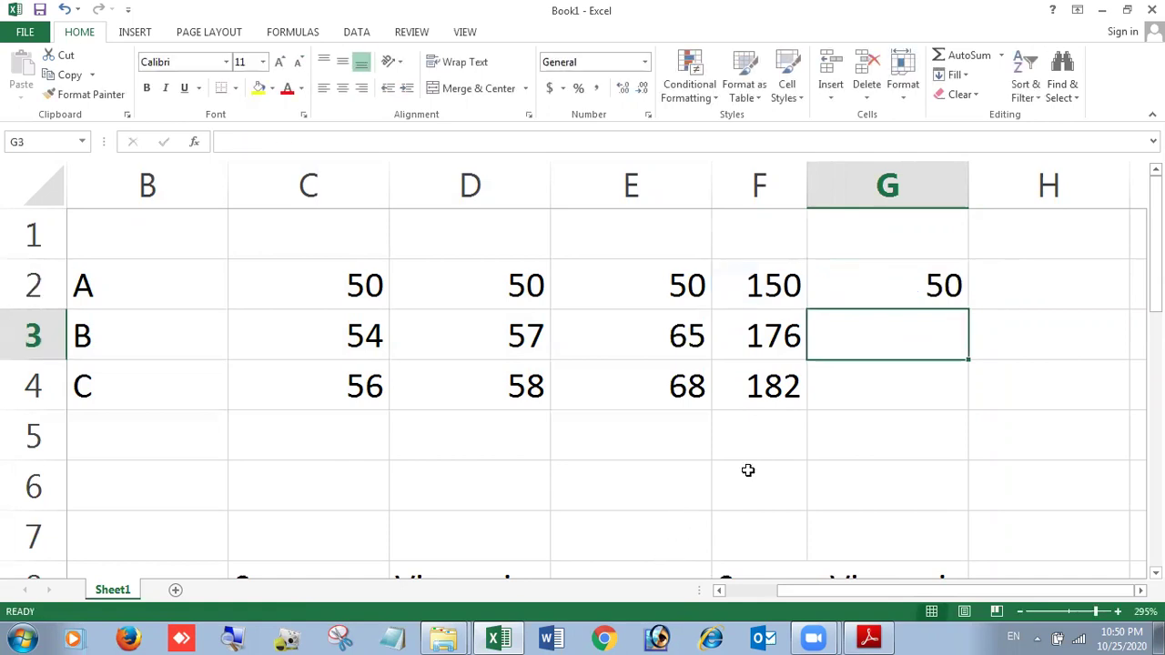
# - Narrow column G and fill the percentage formula from G2 down to G4
pyautogui.click(902, 267)
pyautogui.moveTo(969, 182); pyautogui.dragTo(910, 205)
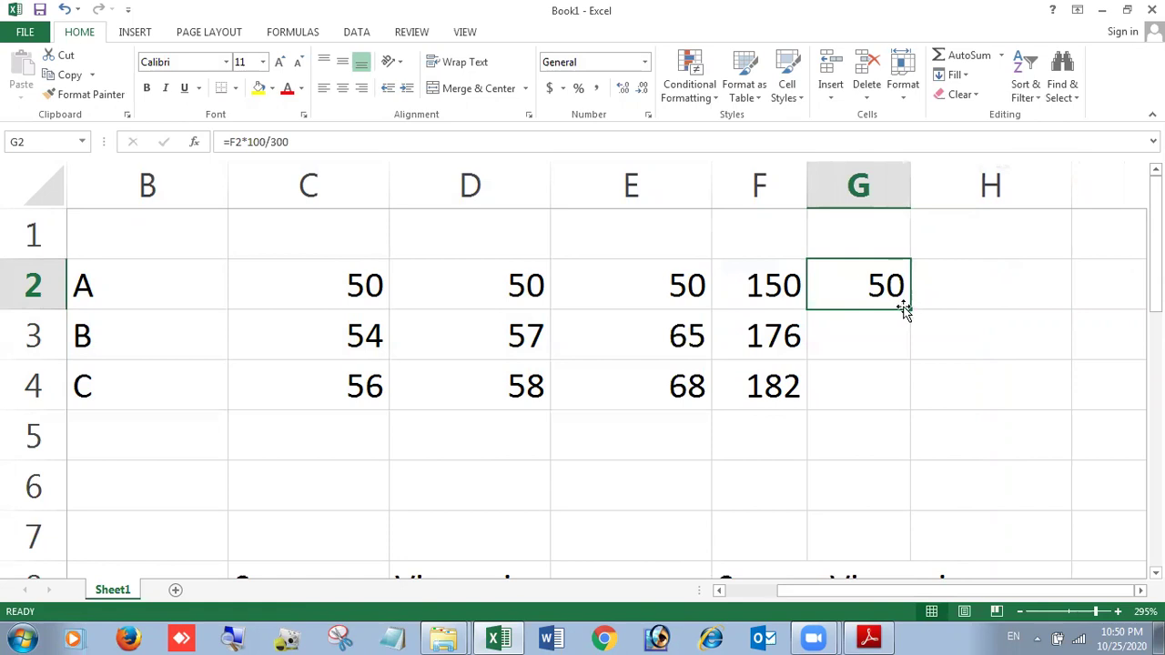
pyautogui.moveTo(909, 310); pyautogui.dragTo(910, 393)
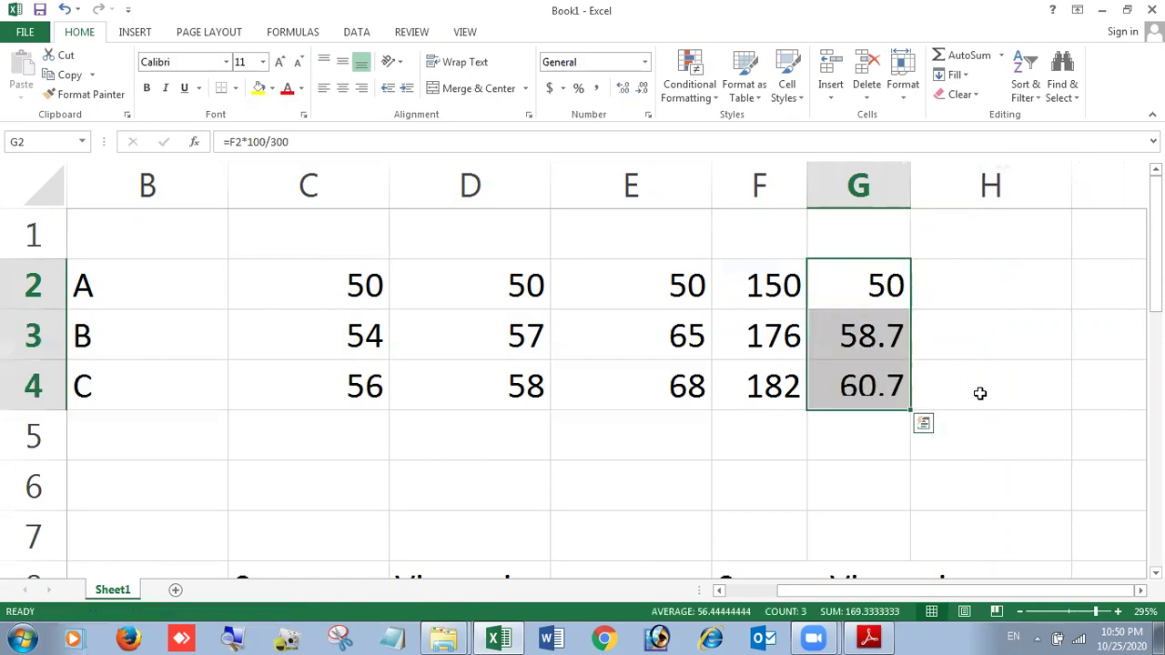
pyautogui.click(981, 394)
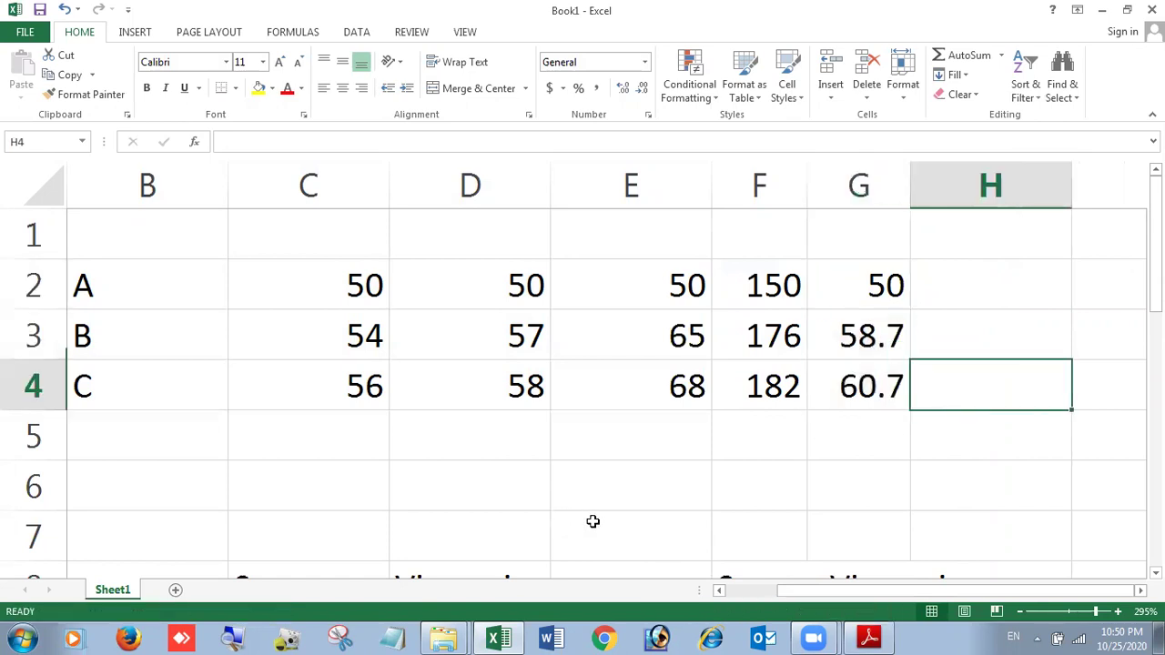
# - Switch to the textbook to read the section on naming a range, and return to Excel
pyautogui.click(890, 638)
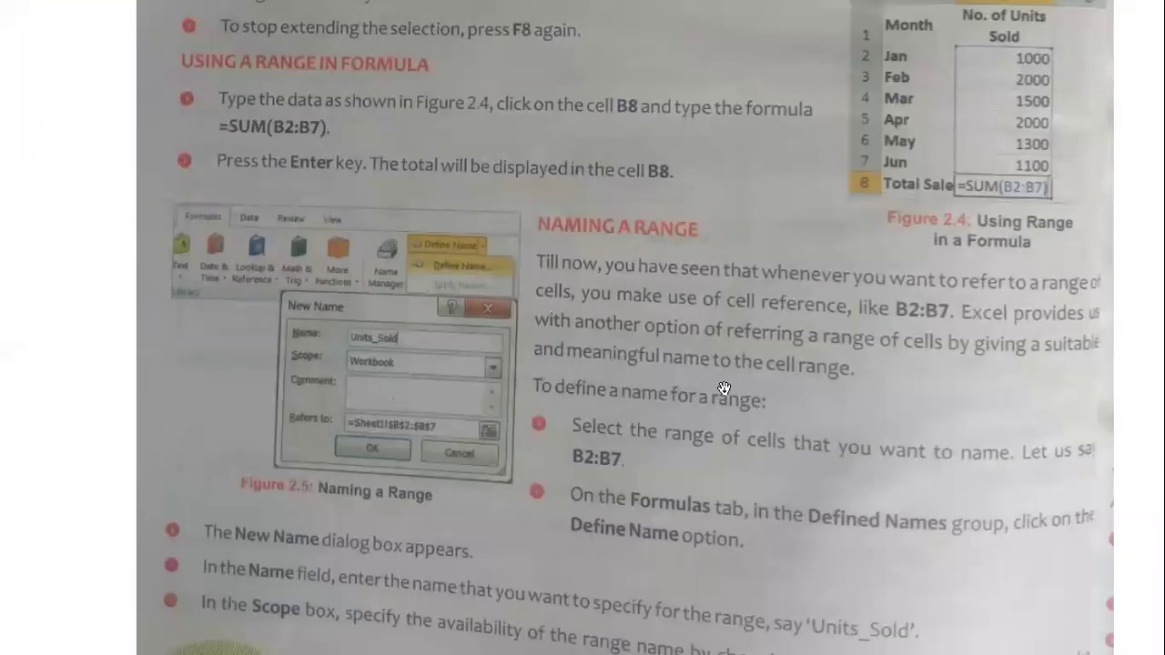
pyautogui.scroll(-1, 732, 400)
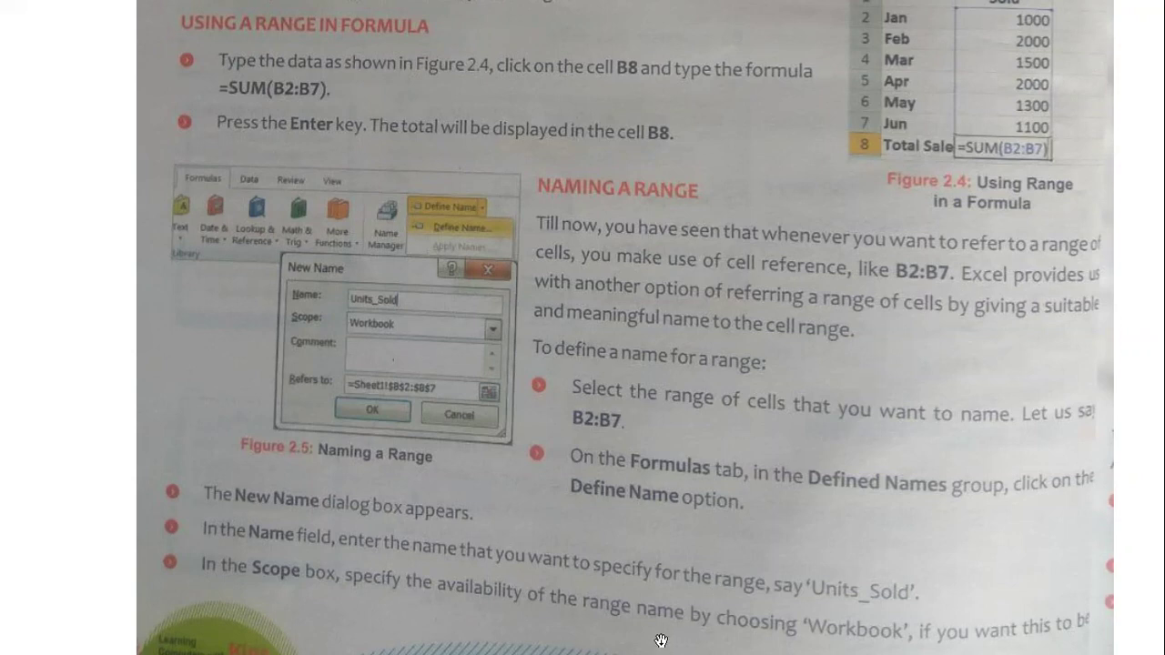
pyautogui.press('super')
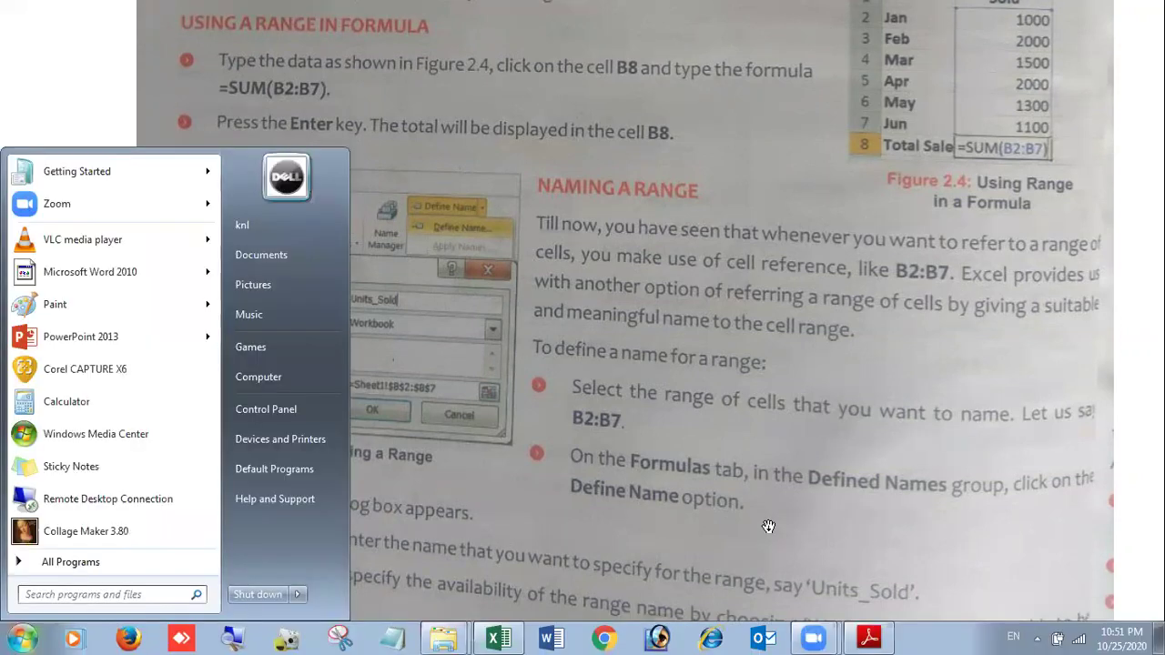
pyautogui.click(506, 638)
# - Start defining a name for the cell range C2:E4 and enter "for sum" as the name
pyautogui.moveTo(386, 284); pyautogui.dragTo(622, 401)
pyautogui.click(362, 62)
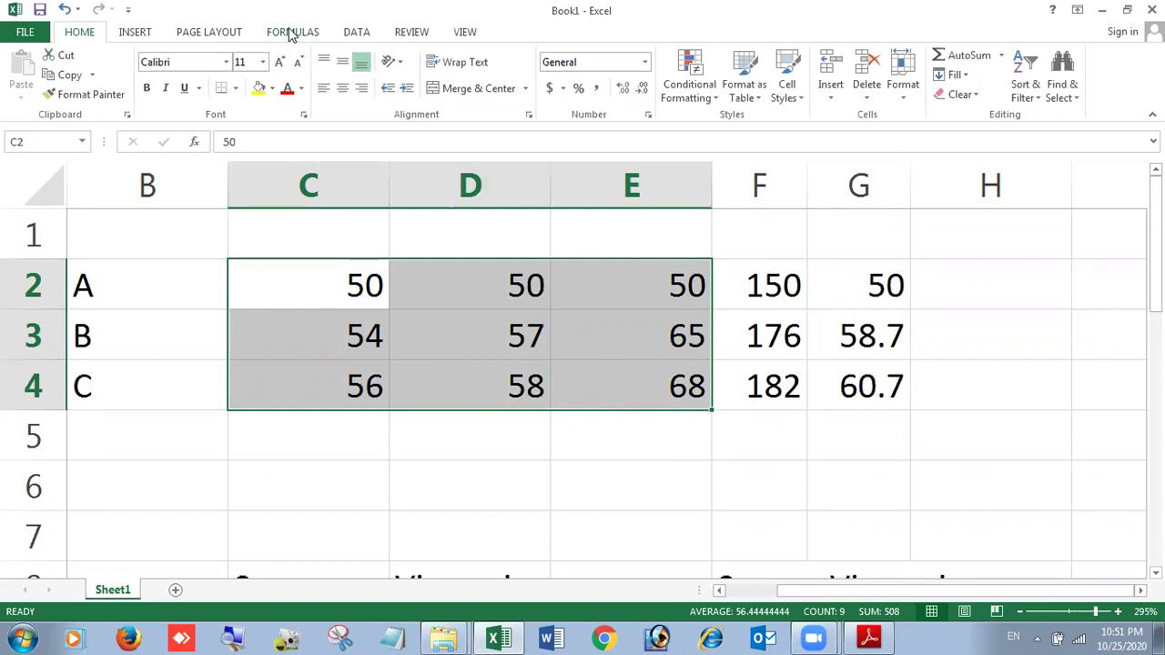
pyautogui.click(291, 33)
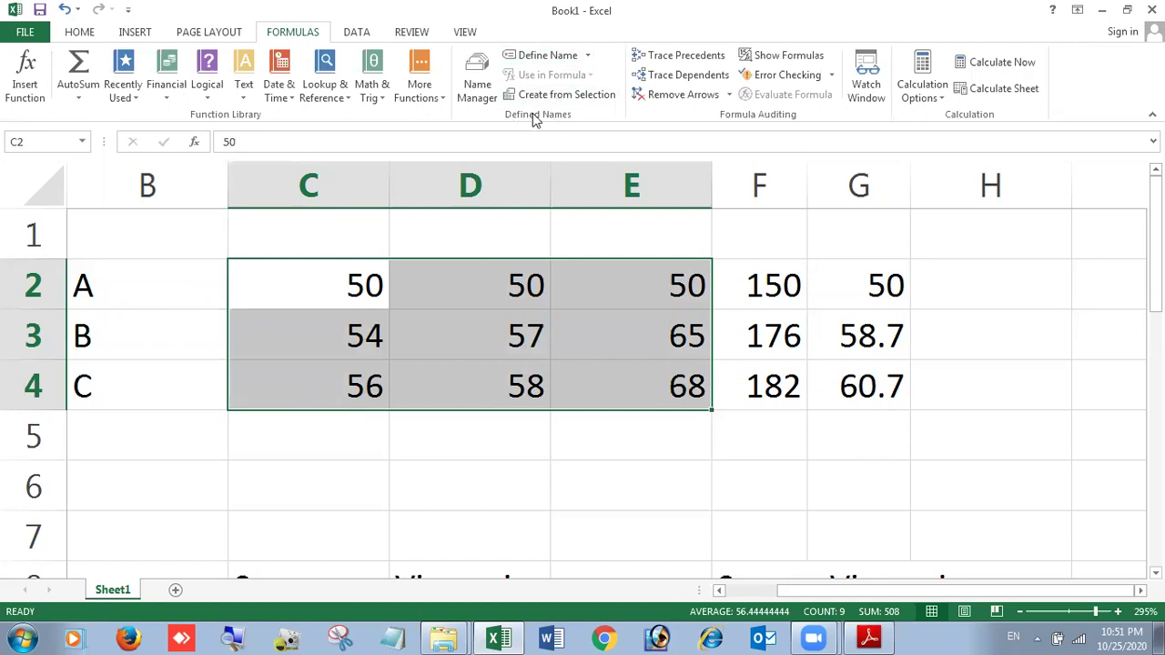
pyautogui.click(575, 60)
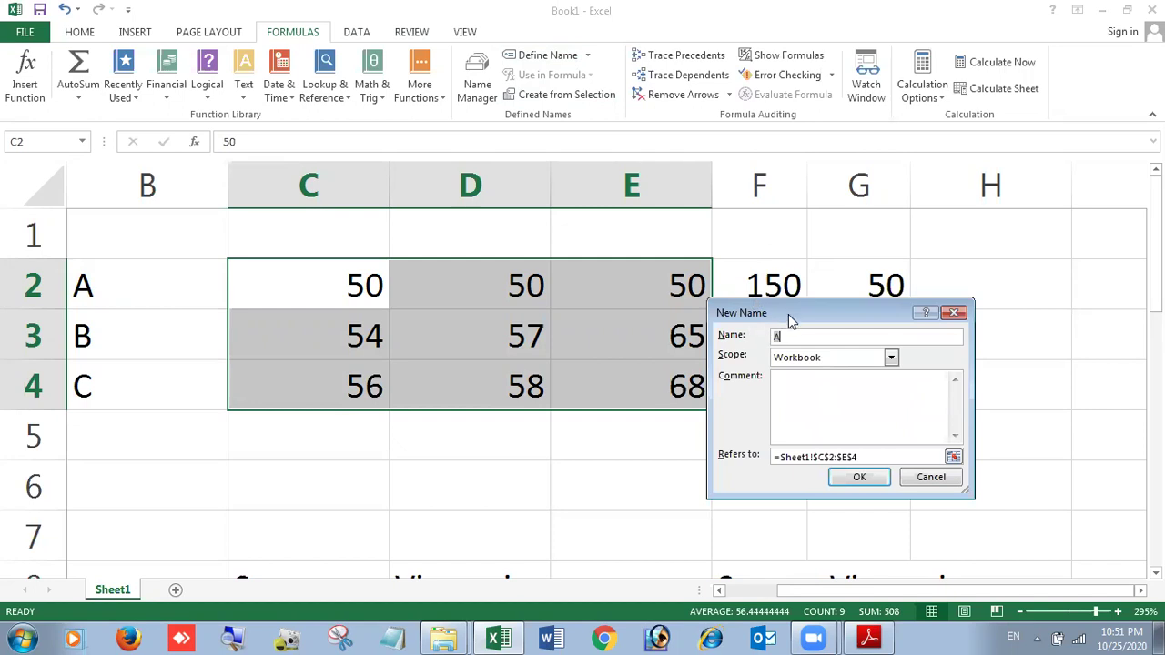
pyautogui.moveTo(788, 315); pyautogui.dragTo(514, 214)
pyautogui.click(520, 239)
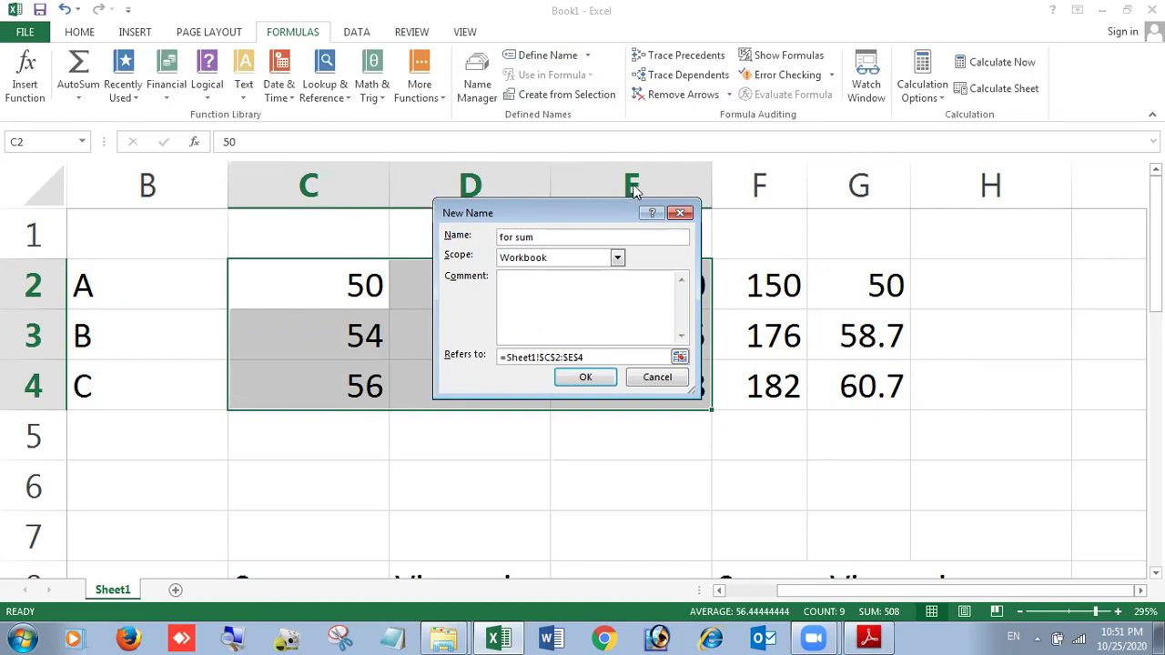
# - Look through the scope choices, keep Workbook, and try to create the name "for sum"
pyautogui.click(617, 257)
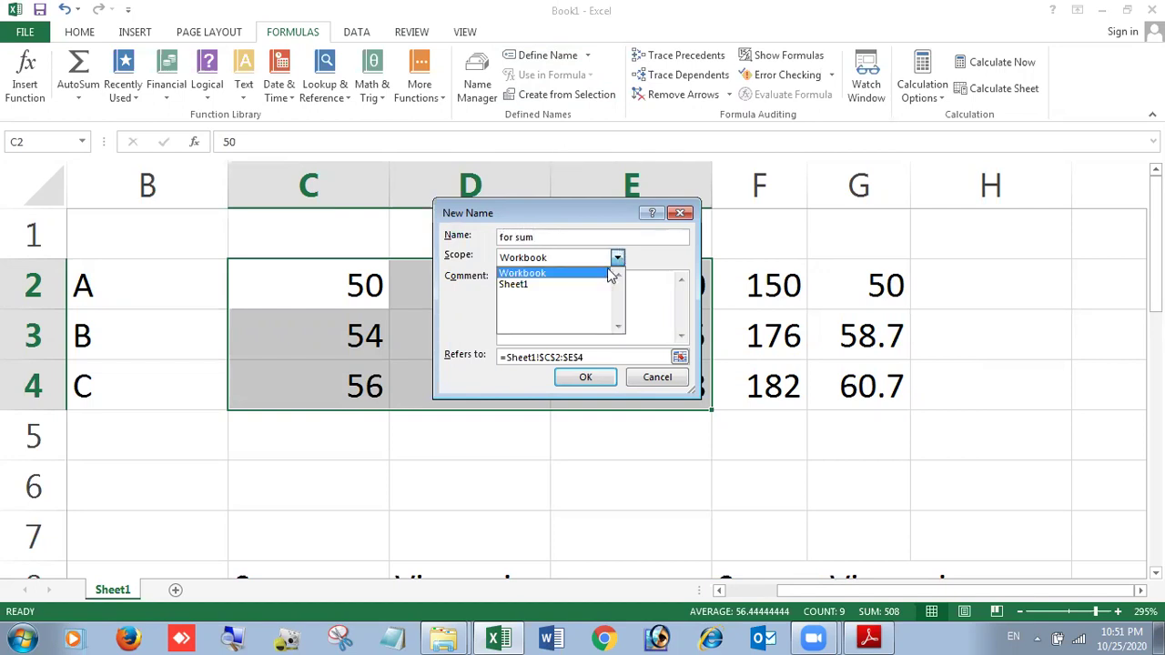
pyautogui.click(652, 258)
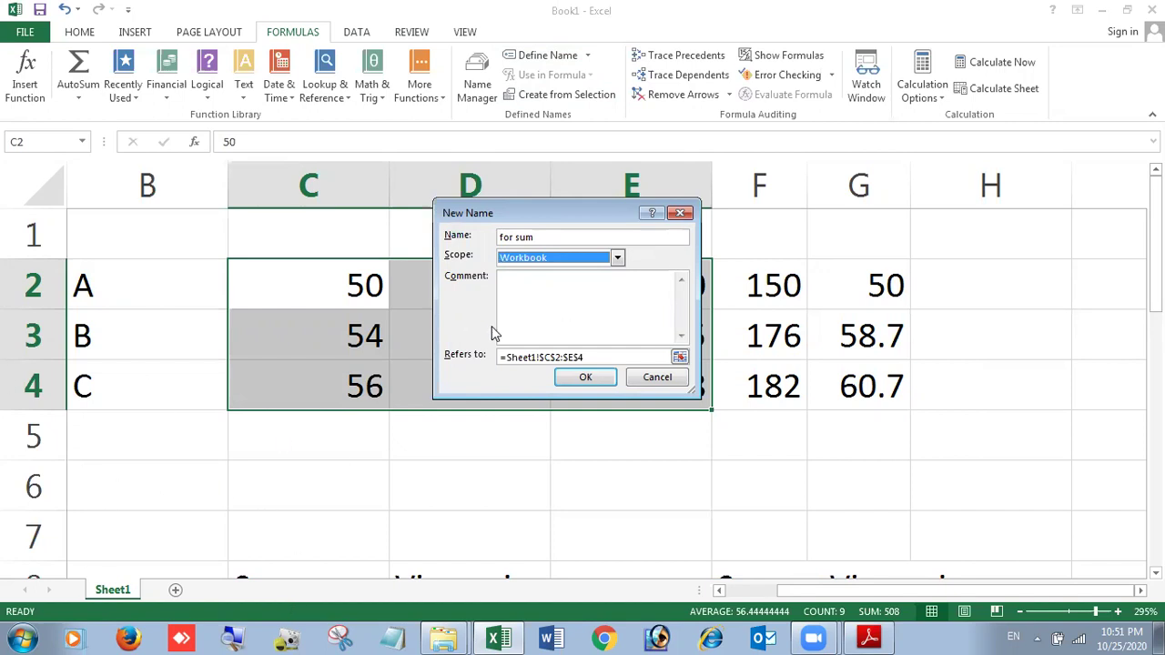
pyautogui.click(615, 258)
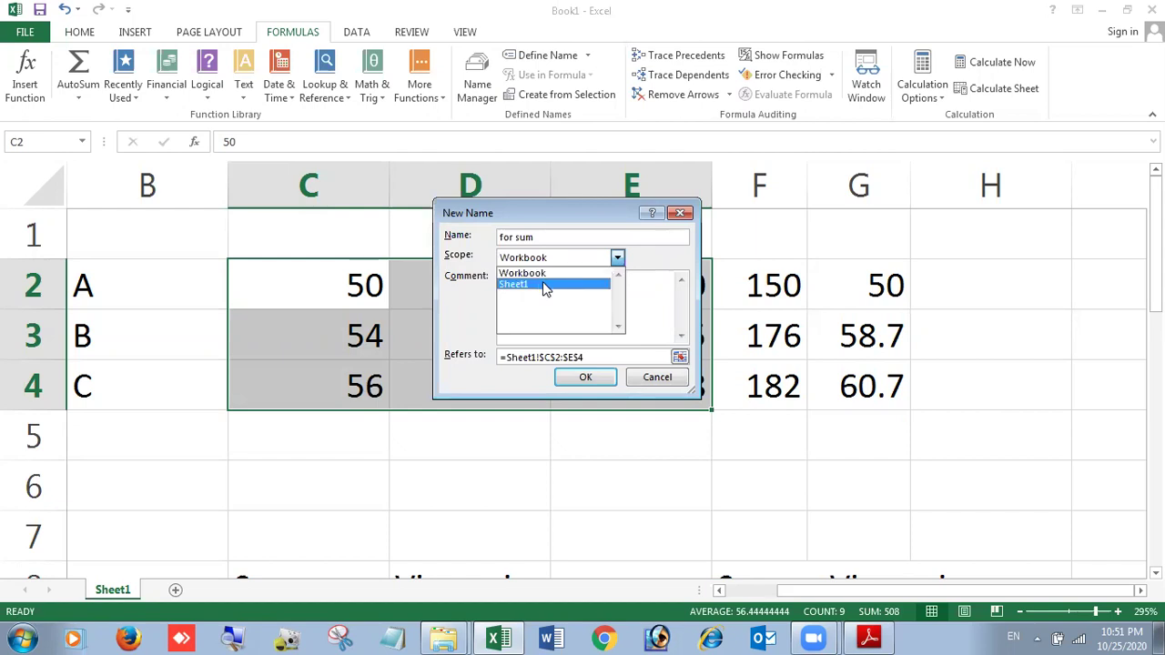
pyautogui.click(637, 261)
pyautogui.click(589, 375)
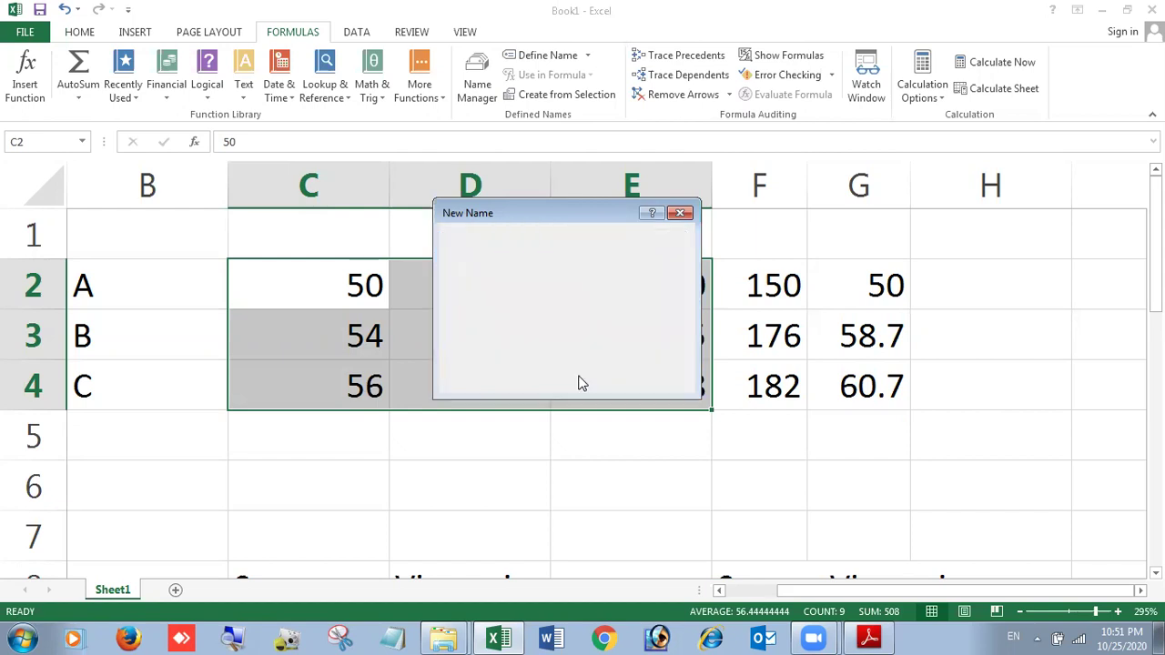
pyautogui.click(583, 382)
# - Remove the space so the name reads forsum, create the named range, and check it in the Name Box
pyautogui.click(535, 237)
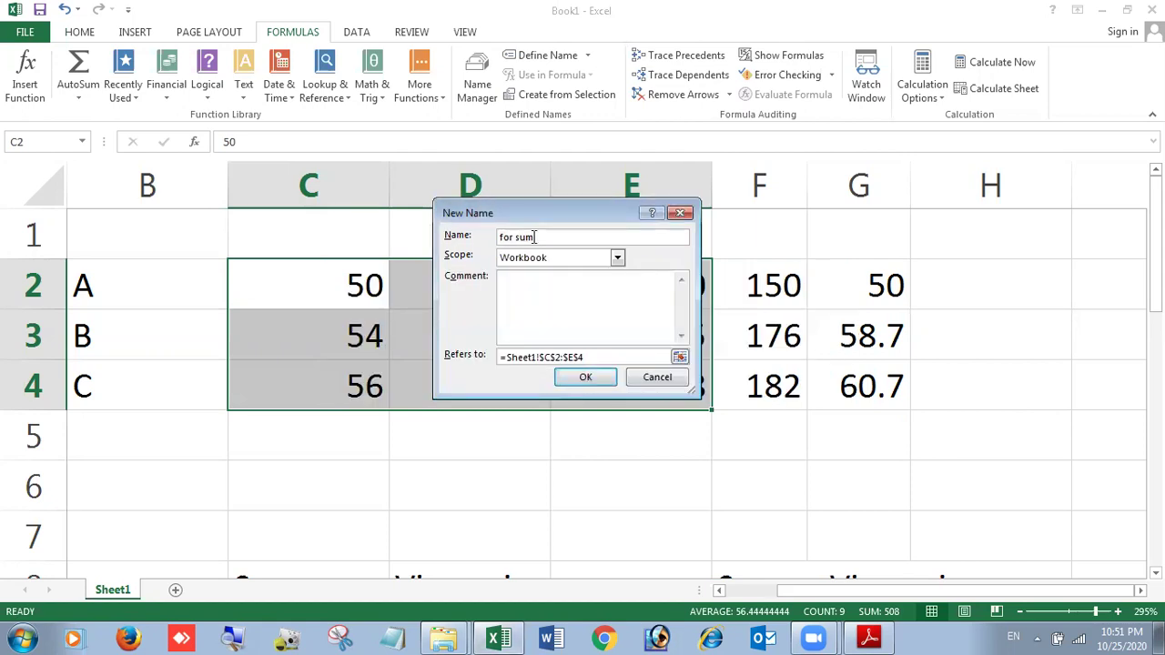
pyautogui.press('Left')
pyautogui.press('Left')
pyautogui.press('Left')
pyautogui.press('BackSpace')
pyautogui.click(571, 380)
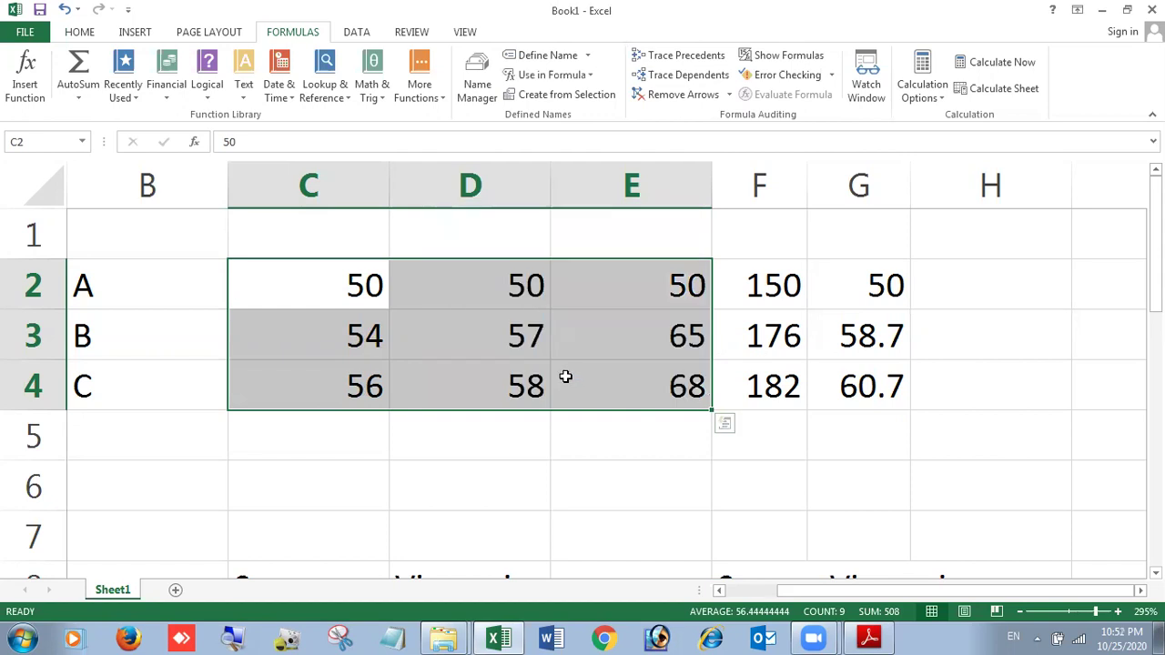
pyautogui.click(85, 143)
pyautogui.click(88, 143)
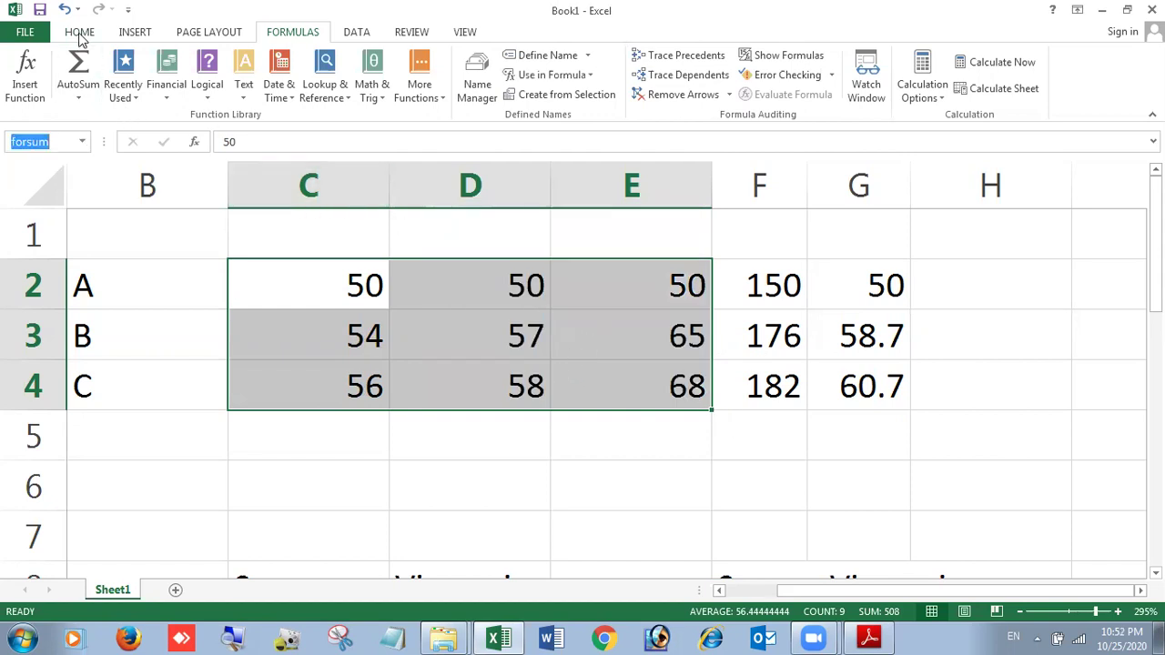
# - Select the empty cell D11 below the data, away from the named range
pyautogui.click(79, 32)
pyautogui.click(455, 452)
pyautogui.click(452, 488)
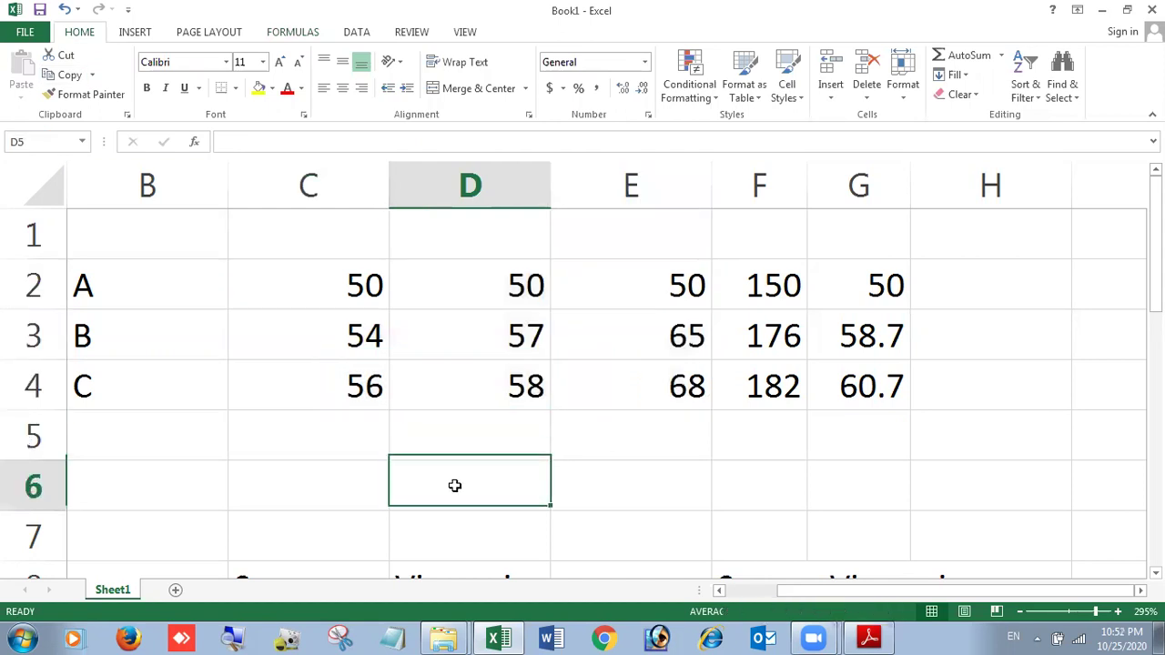
pyautogui.scroll(-4, 550, 437)
pyautogui.scroll(1, 550, 436)
pyautogui.click(491, 305)
pyautogui.press('Return')
pyautogui.click(479, 294)
pyautogui.scroll(3, 553, 318)
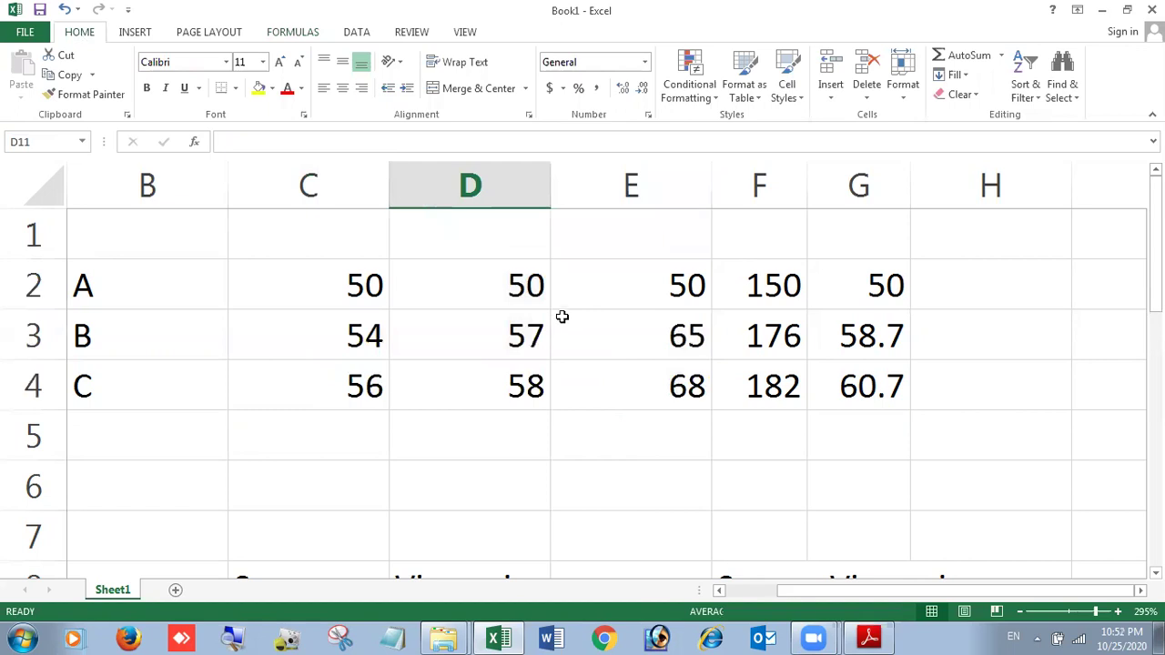
pyautogui.scroll(-2, 557, 318)
# - Go to the named range forsum by entering its name in the Name Box
pyautogui.click(78, 143)
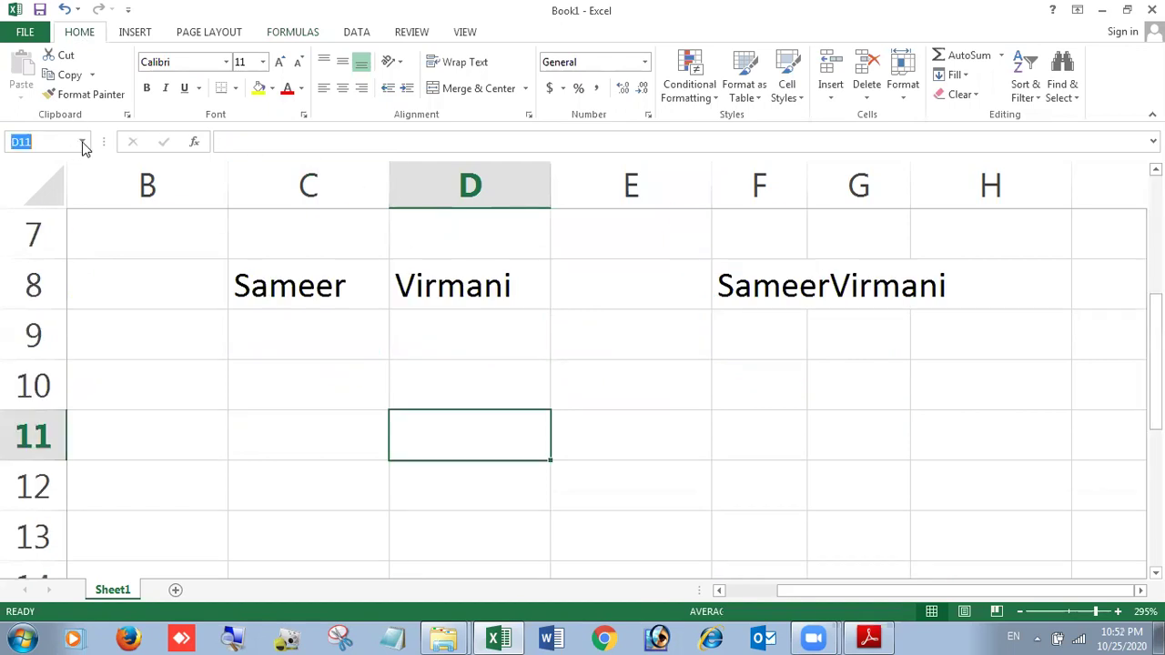
pyautogui.press('BackSpace')
pyautogui.write('forsum')
pyautogui.press('Return')
pyautogui.scroll(1, 534, 291)
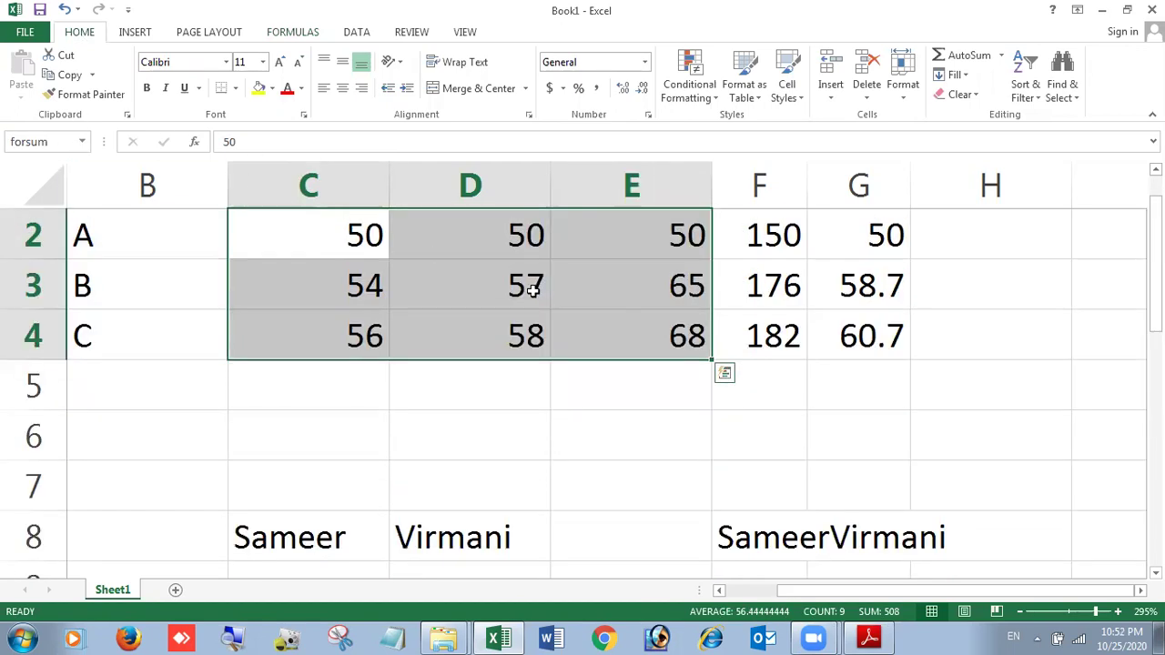
pyautogui.scroll(1, 547, 337)
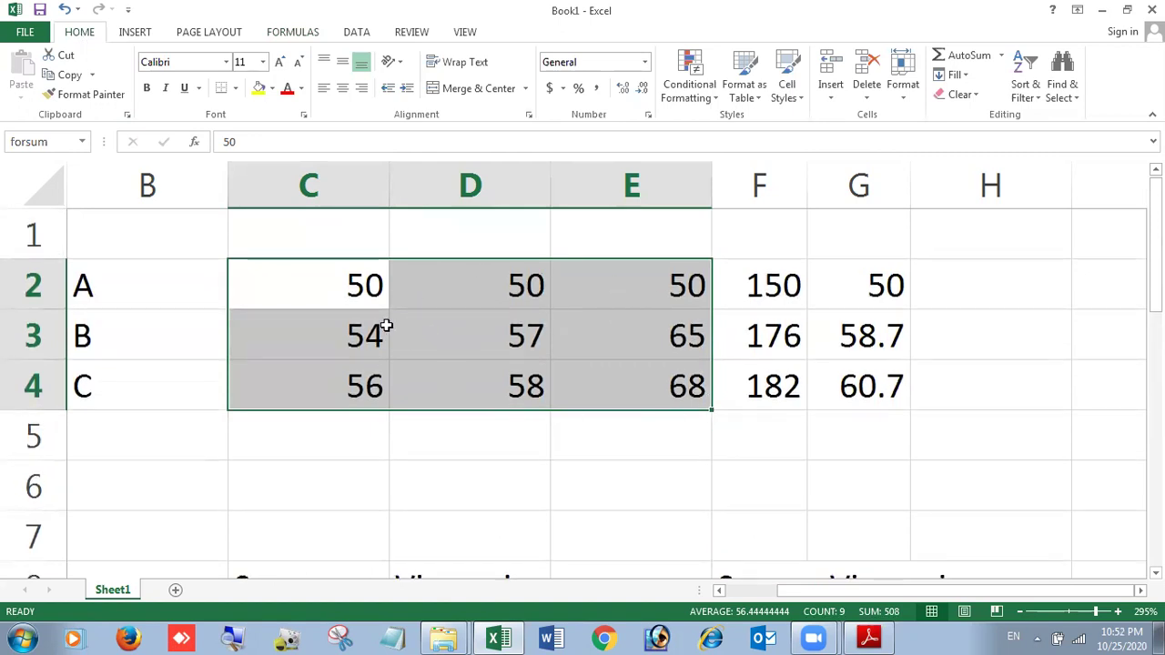
# - Add a new worksheet, select its cell G13, and jump from there to the named range forsum
pyautogui.scroll(-3, 697, 401)
pyautogui.click(700, 390)
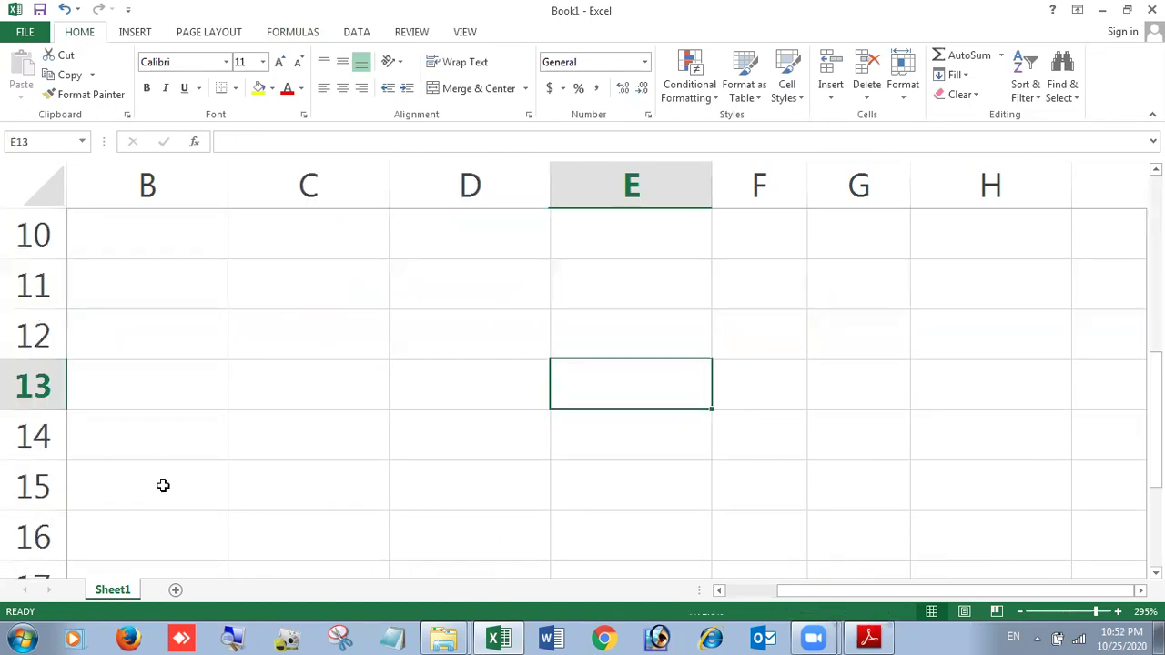
pyautogui.click(175, 590)
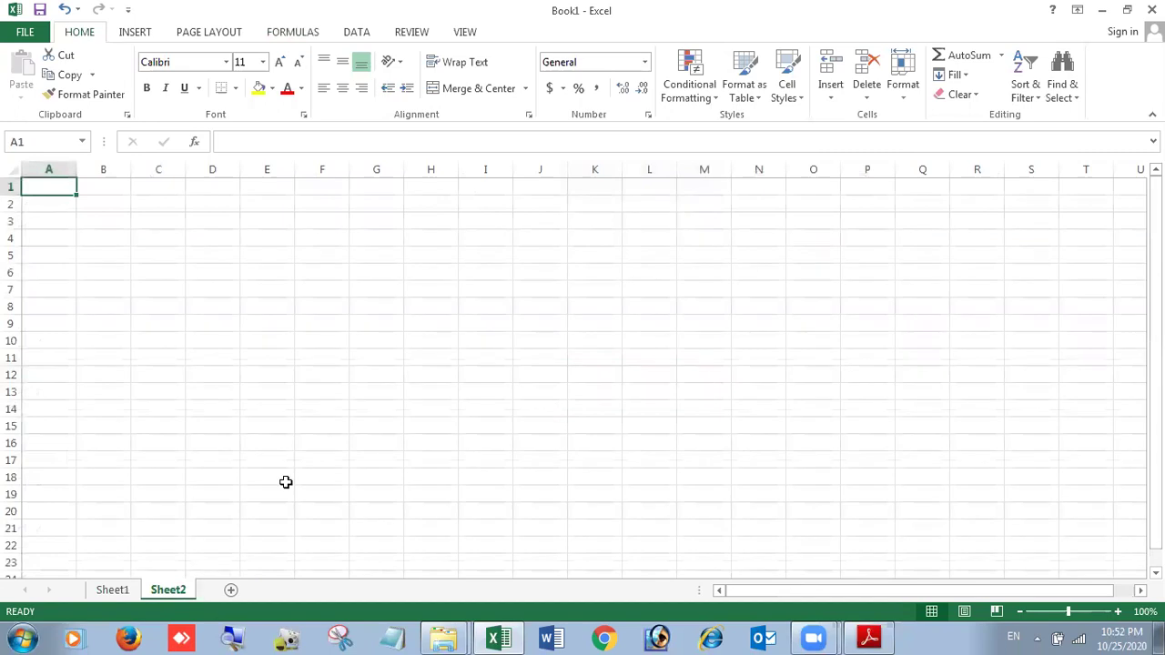
pyautogui.click(376, 391)
pyautogui.click(82, 142)
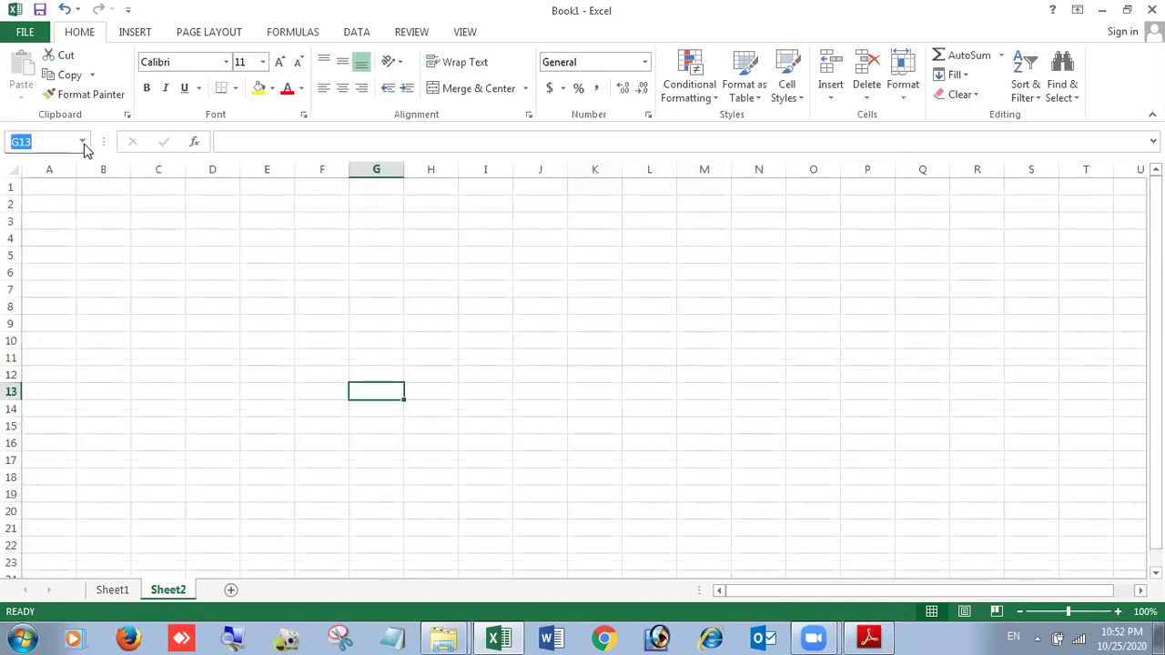
pyautogui.click(56, 164)
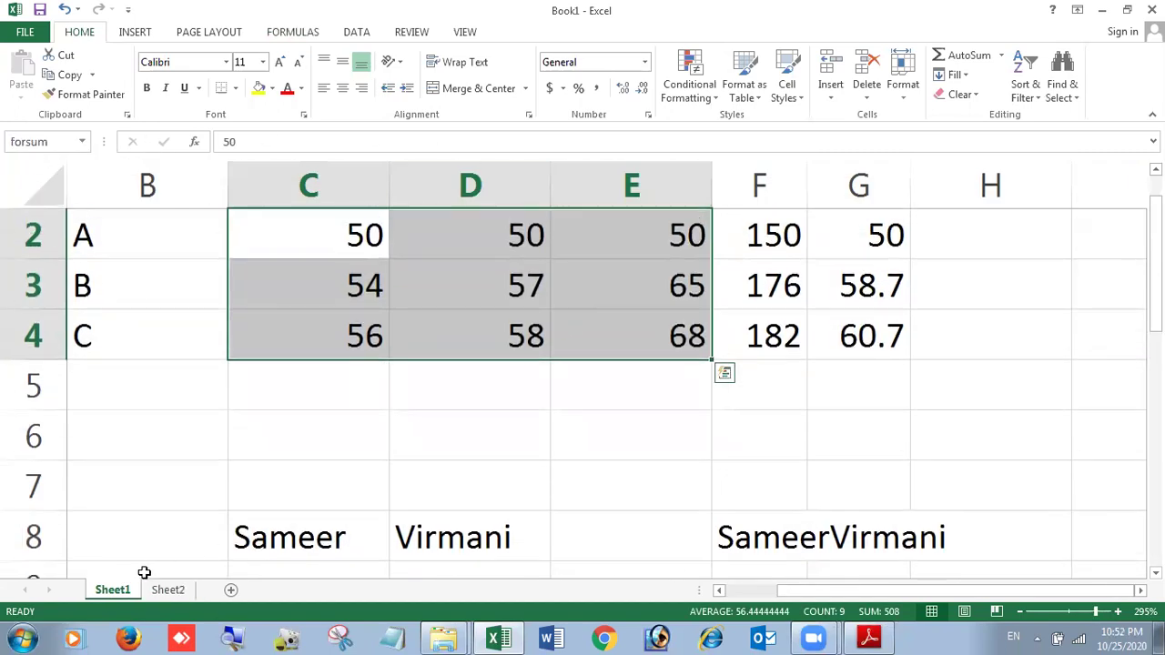
pyautogui.scroll(1, 510, 373)
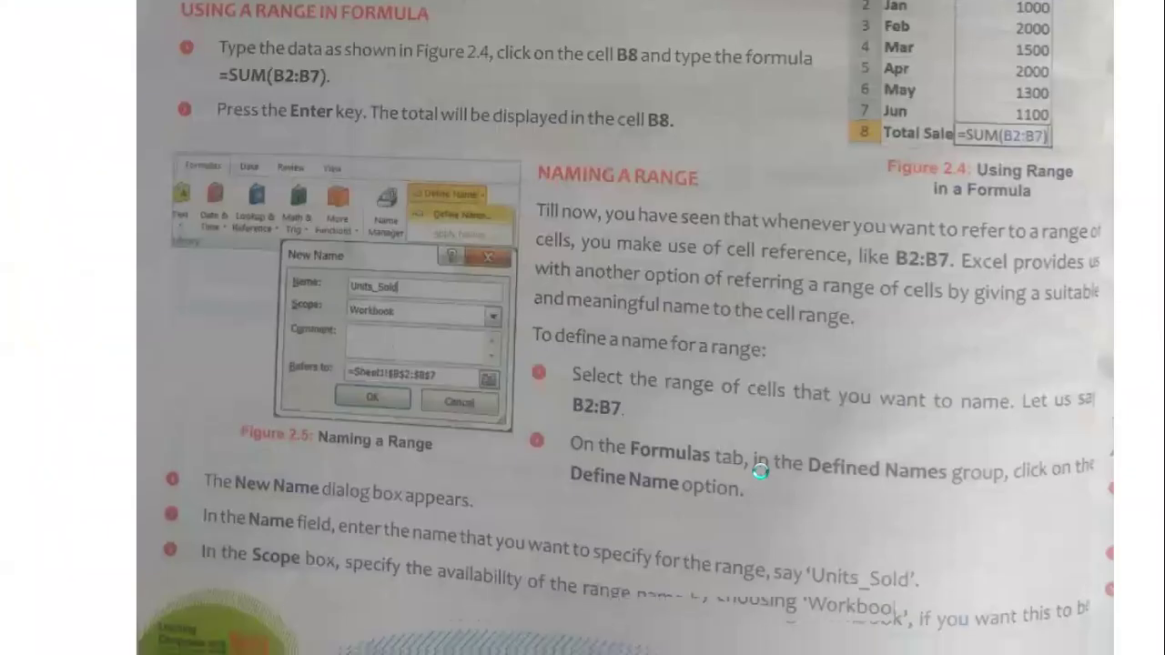
# - Read the textbook instructions on name scope, comments, and using a named range in a formula
pyautogui.scroll(-3, 760, 471)
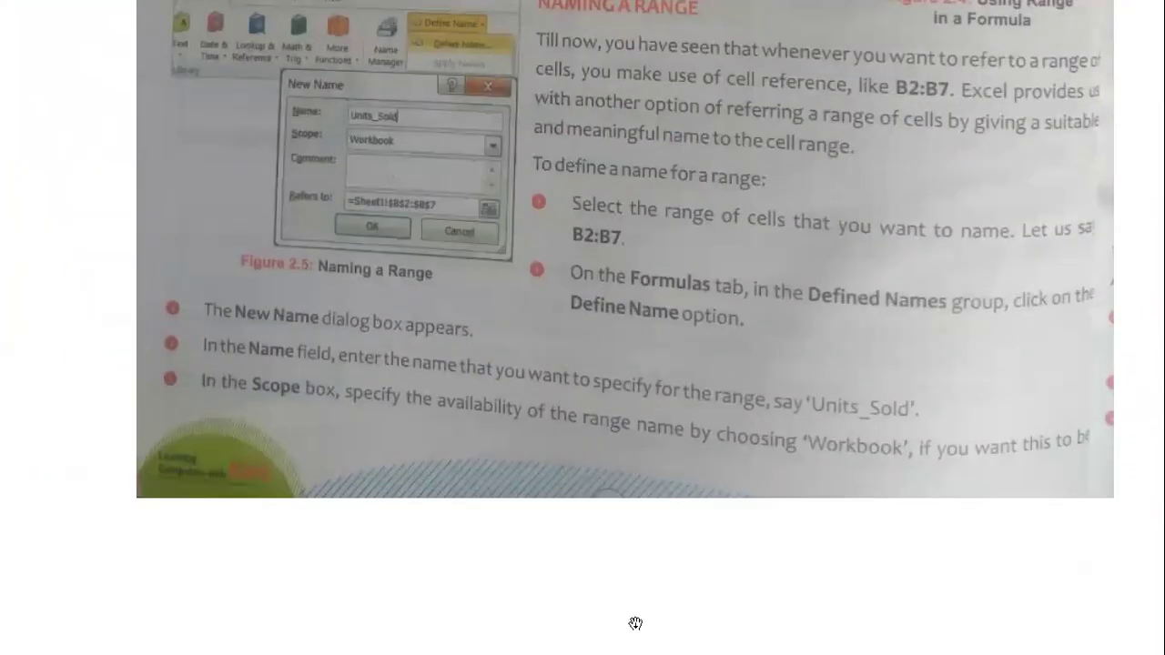
pyautogui.scroll(-3, 751, 273)
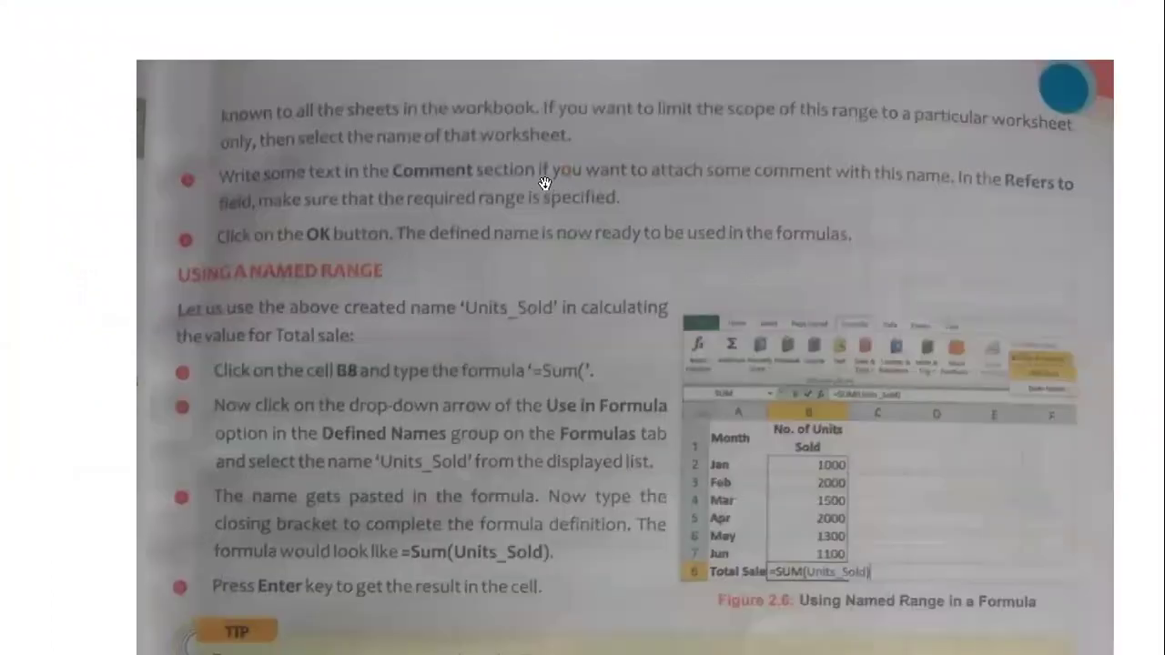
pyautogui.moveTo(526, 358); pyautogui.dragTo(562, 211)
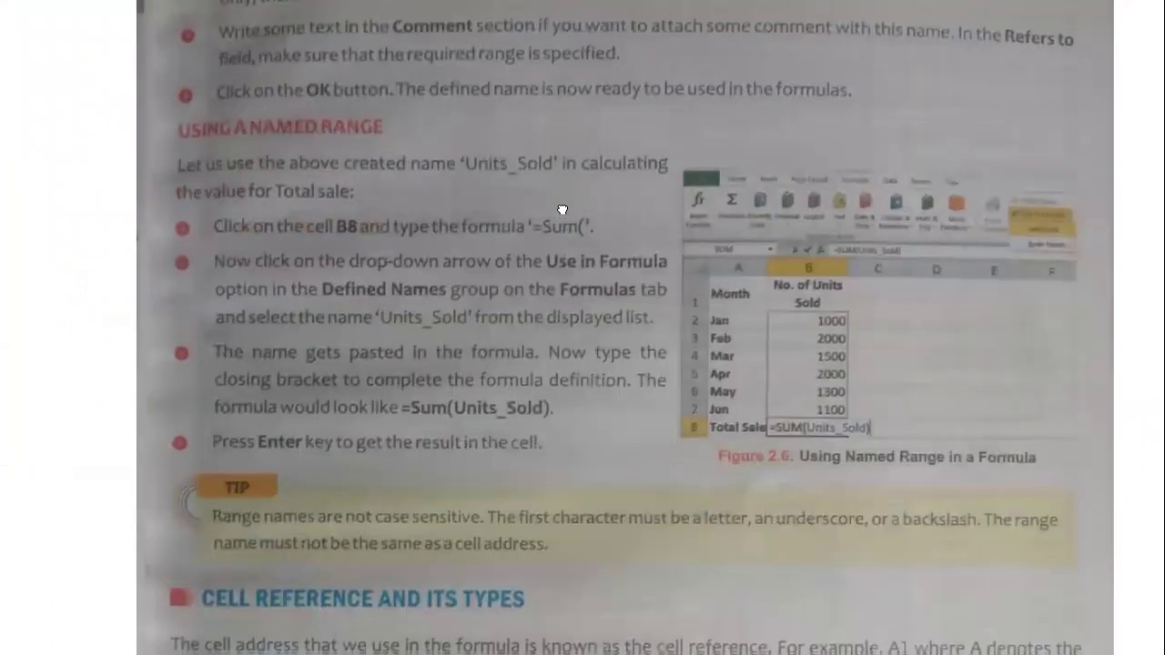